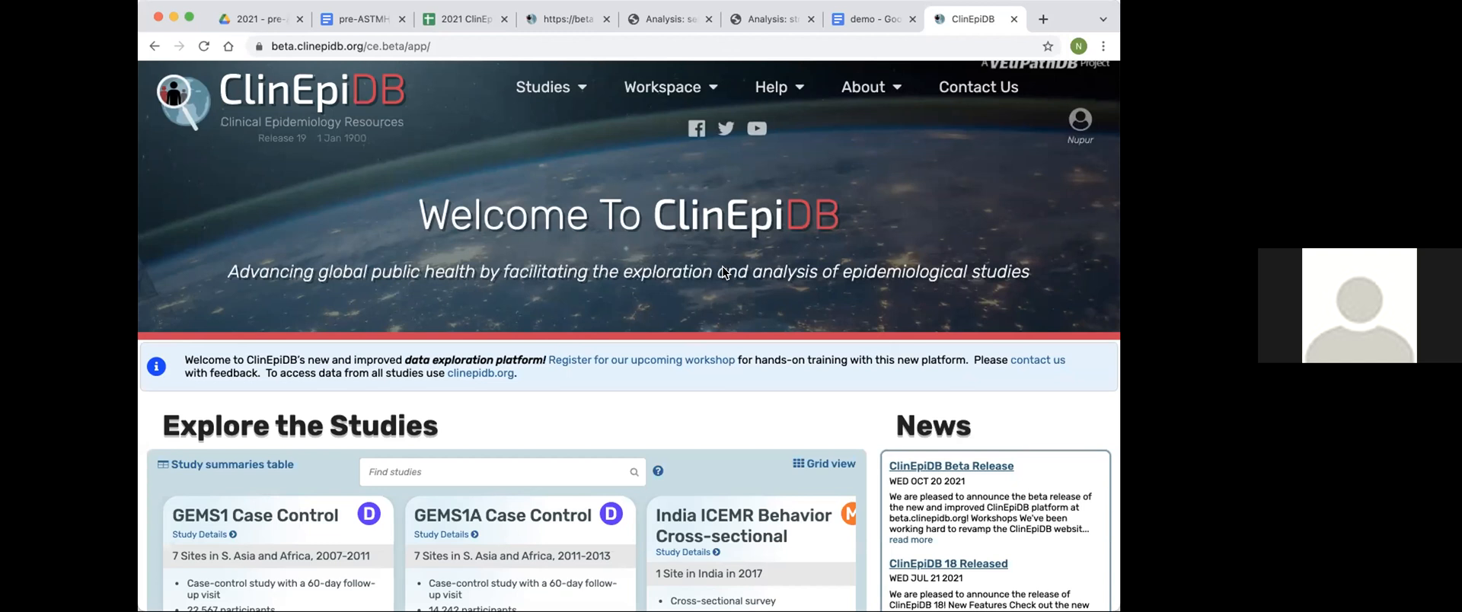
Open the GEMS1 Case Control study from the Explore the Studies cards.
scroll(723, 270, "down", 2)
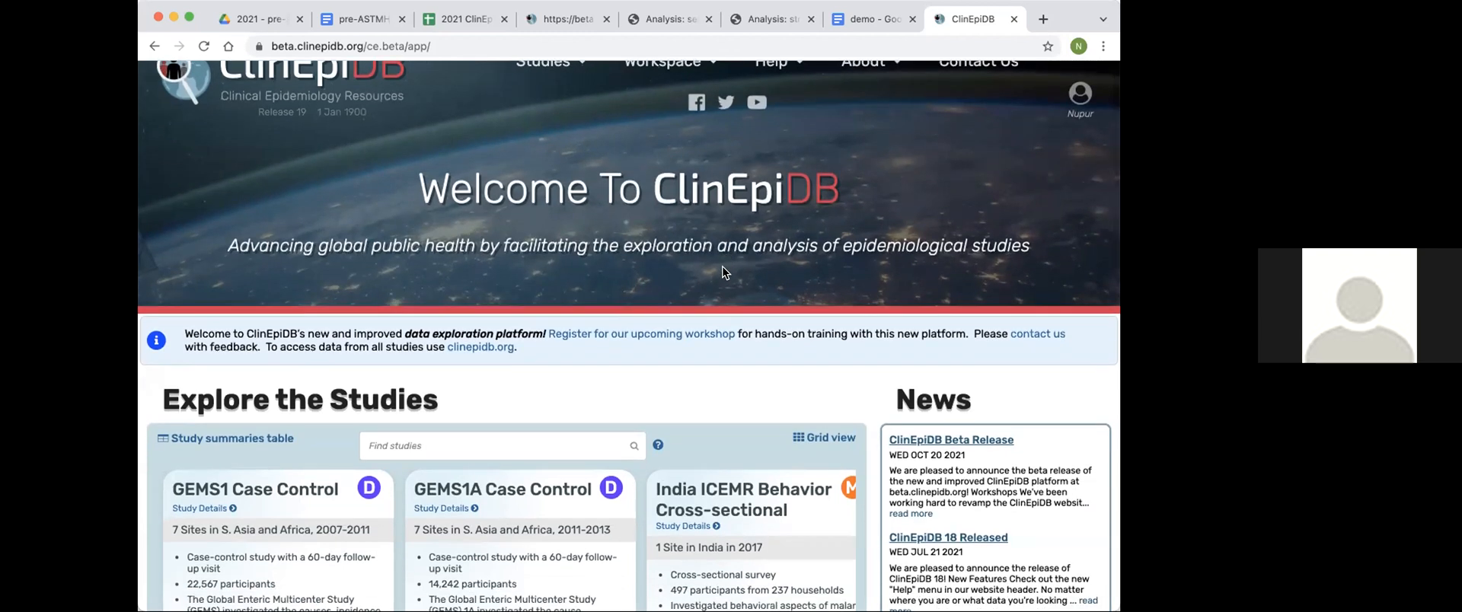
scroll(723, 272, "down", 3)
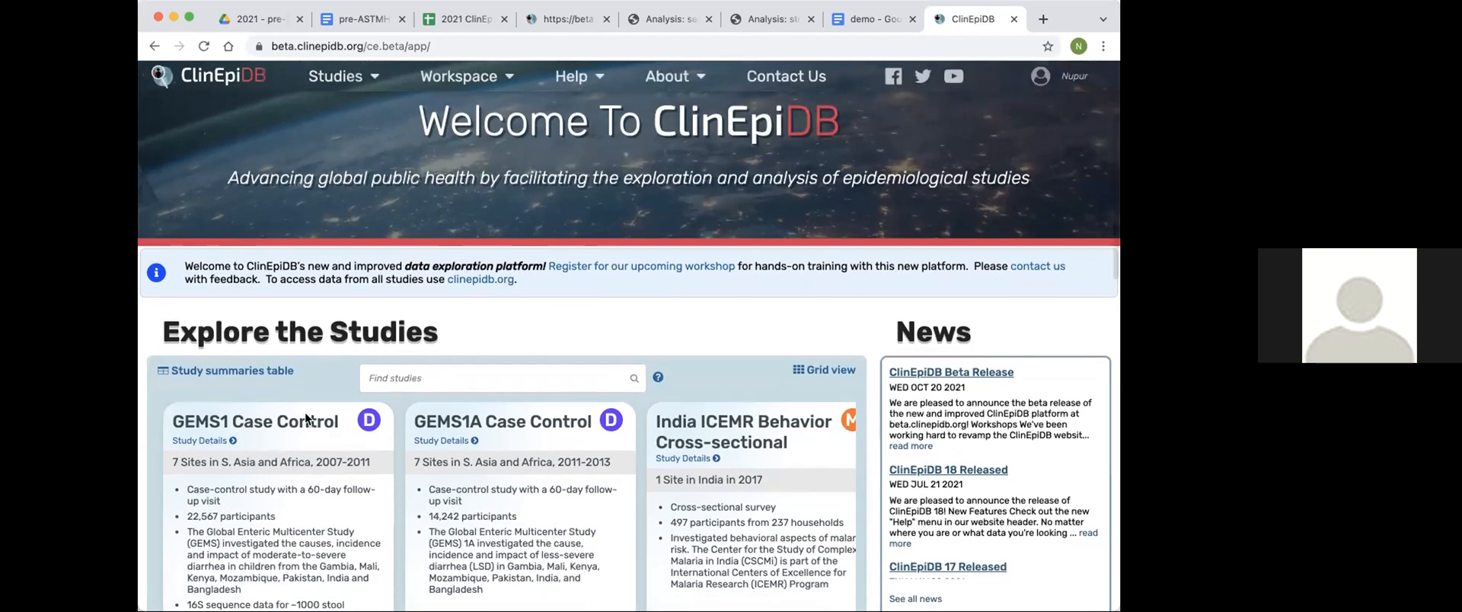
left_click(307, 421)
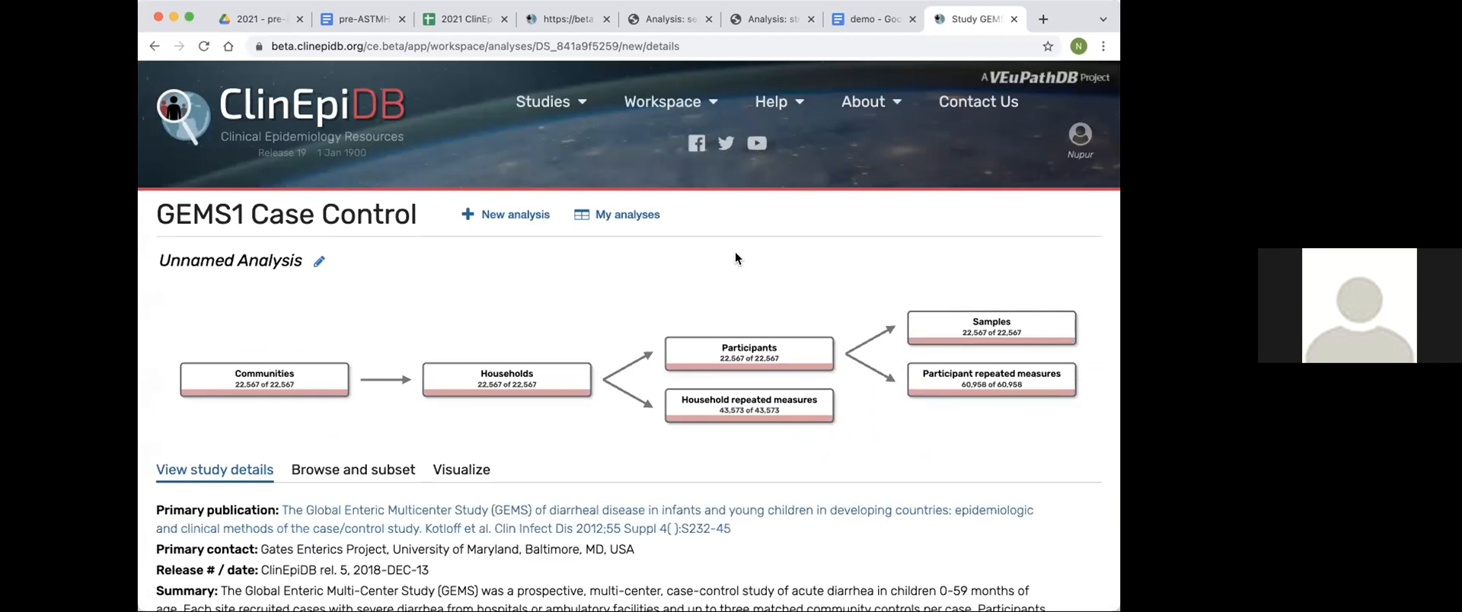
Review the GEMS1 study's summary, characteristics and selected publications, and read the hypothesis in the demo Google Docs document.
scroll(734, 253, "down", 1)
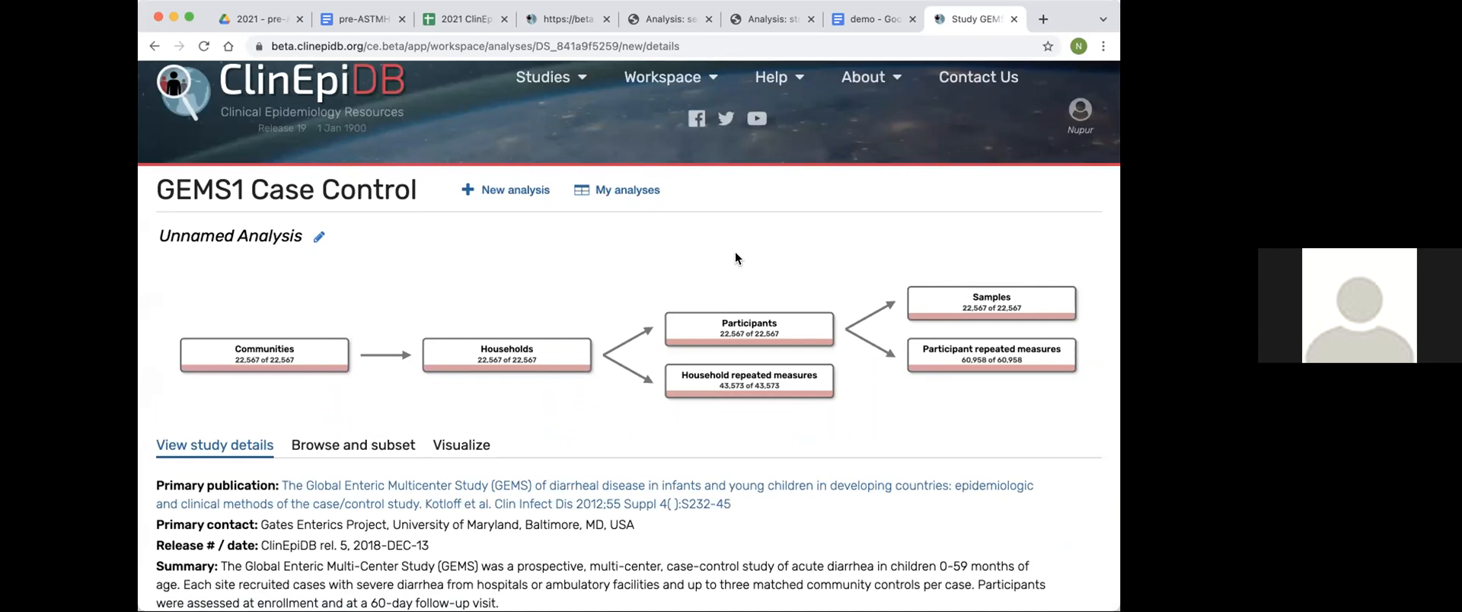
scroll(734, 253, "down", 1)
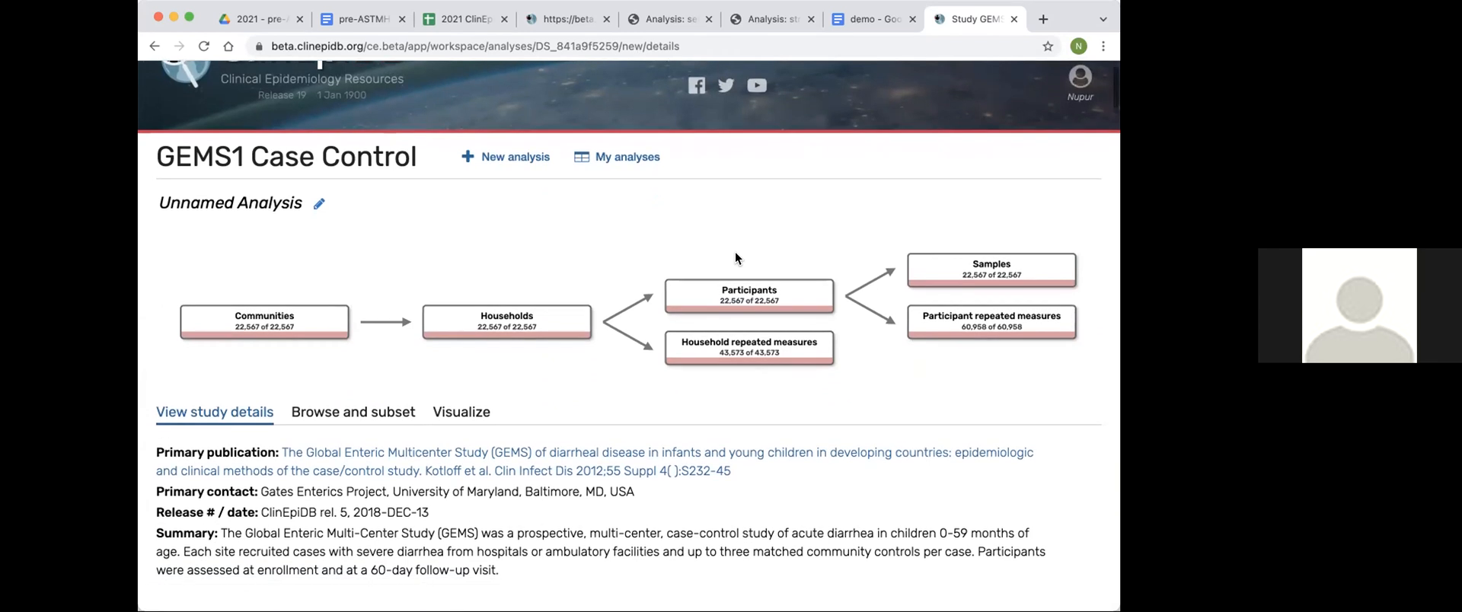
scroll(735, 258, "down", 3)
scroll(731, 259, "down", 1)
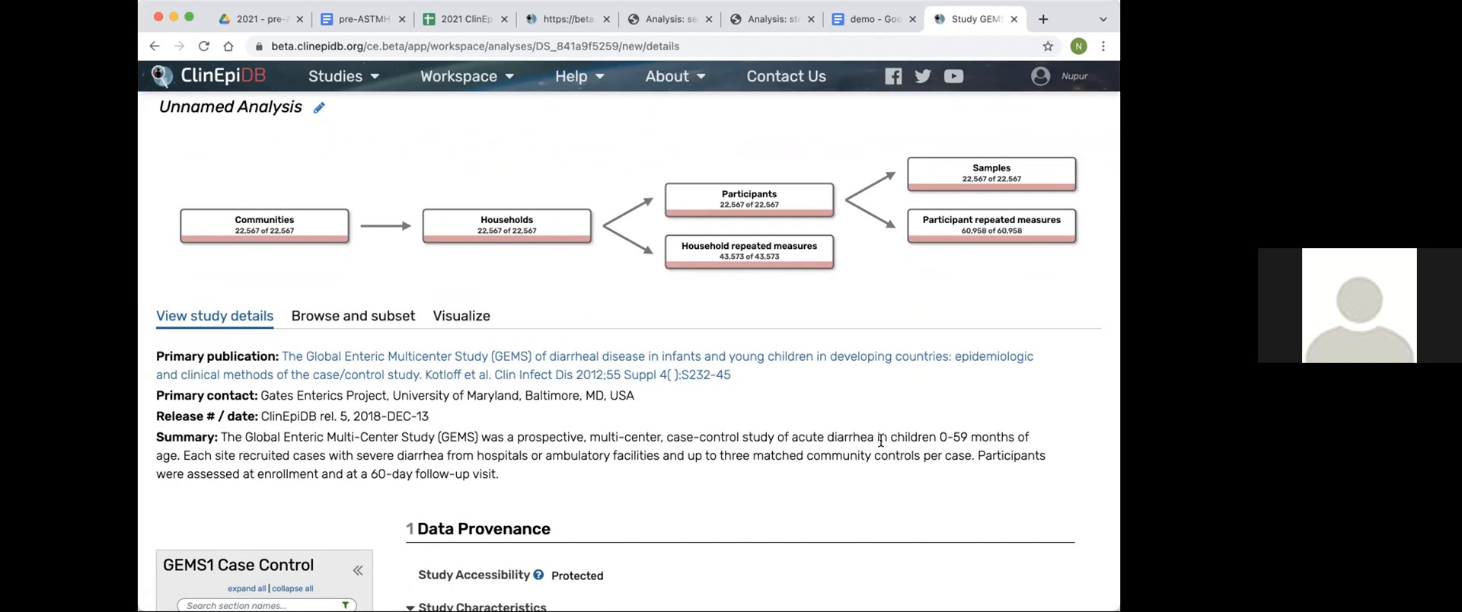
scroll(880, 441, "down", 10)
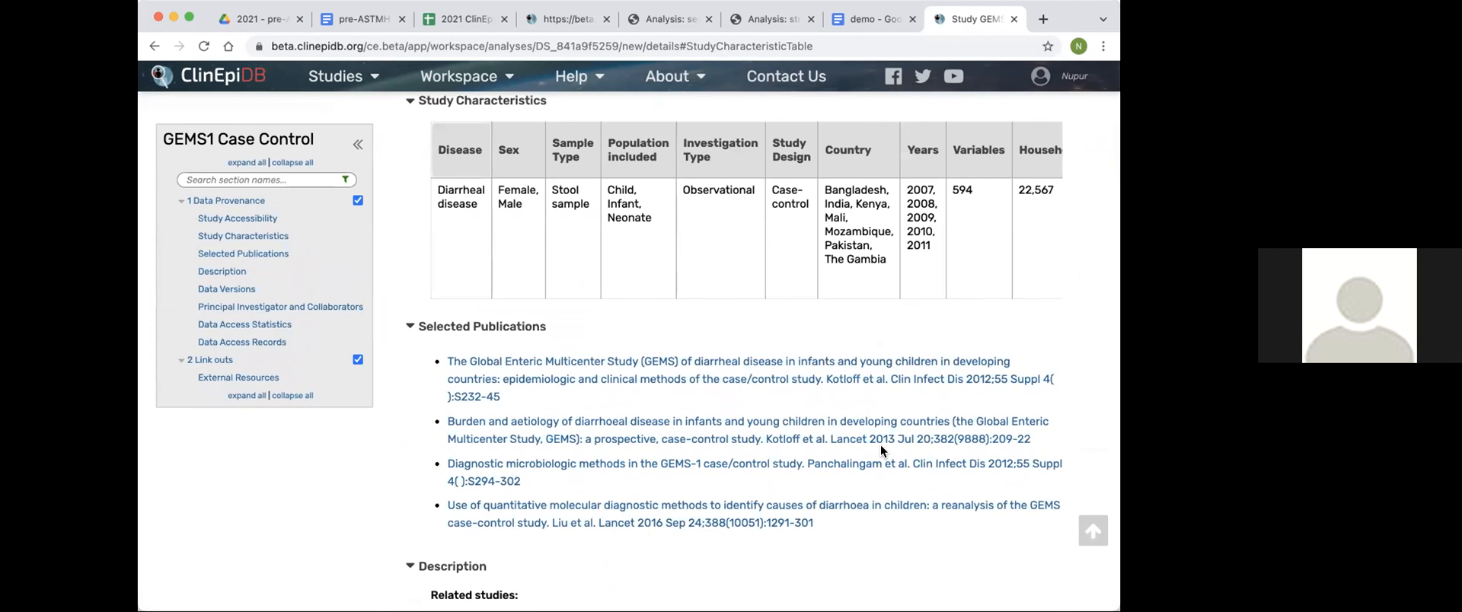
scroll(880, 445, "up", 6)
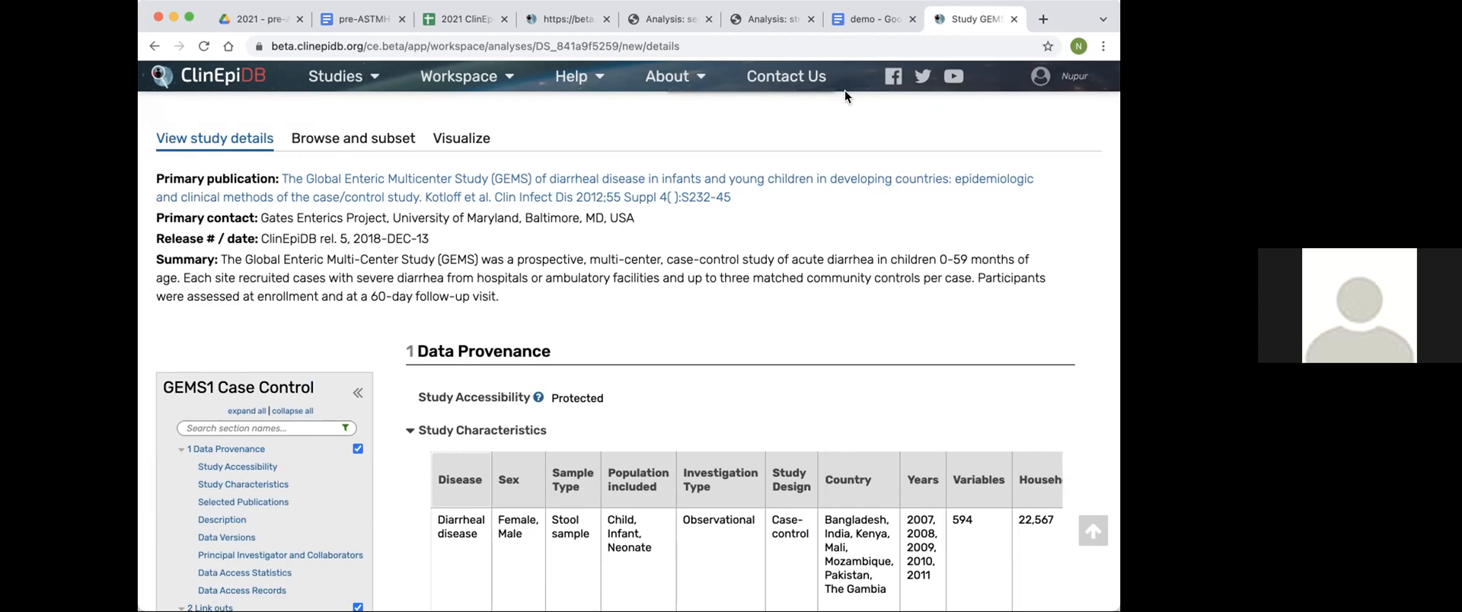
left_click(872, 19)
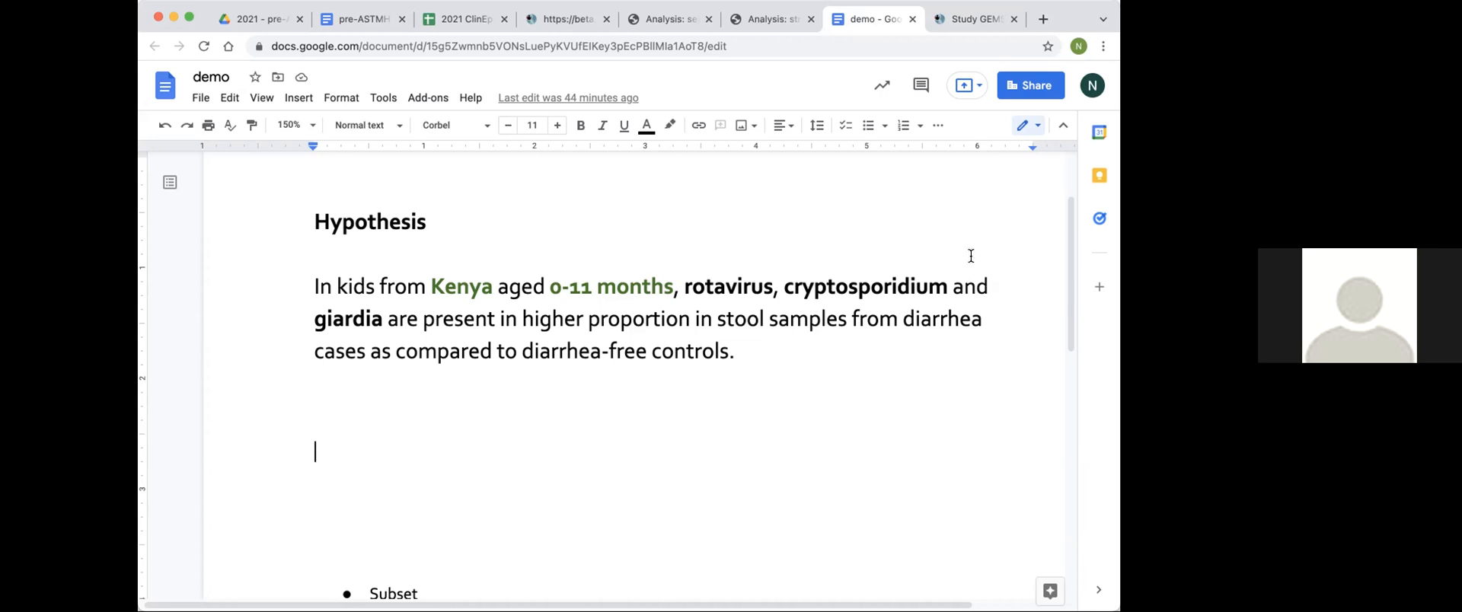
left_click(963, 19)
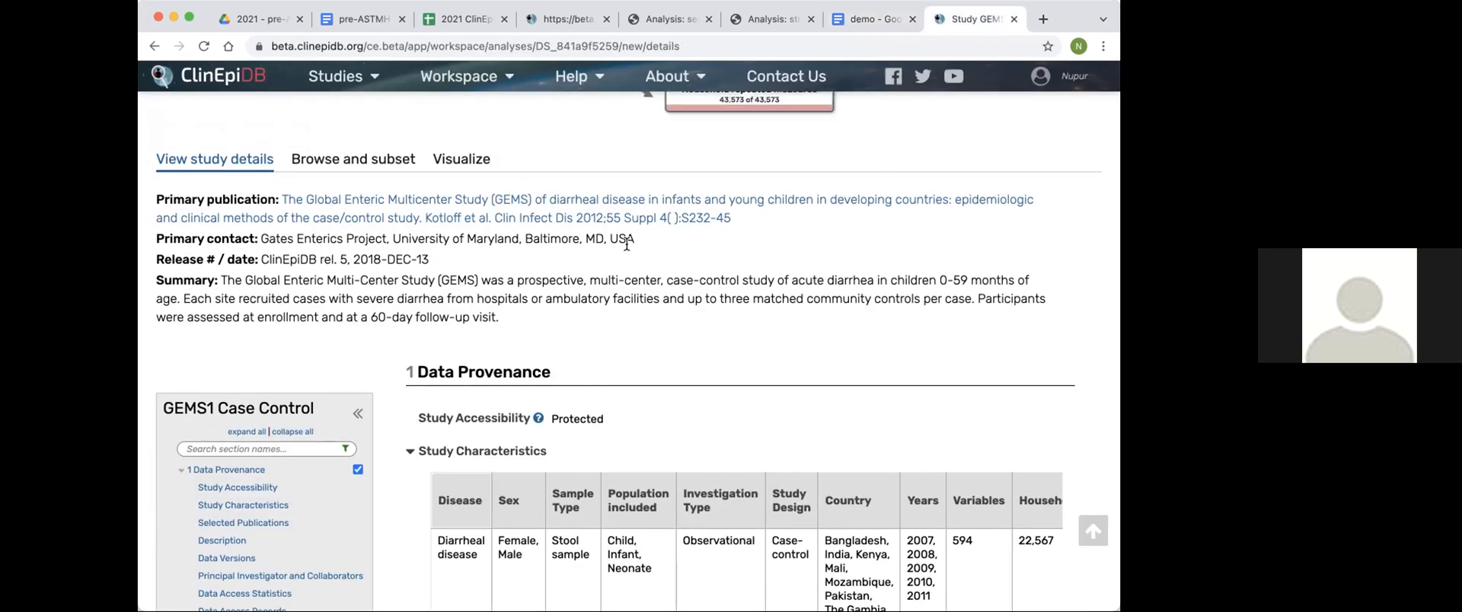
Name the unnamed GEMS1 analysis "Pathogens in diarrhea cases, infants, Kenya".
scroll(625, 244, "up", 5)
left_click(208, 257)
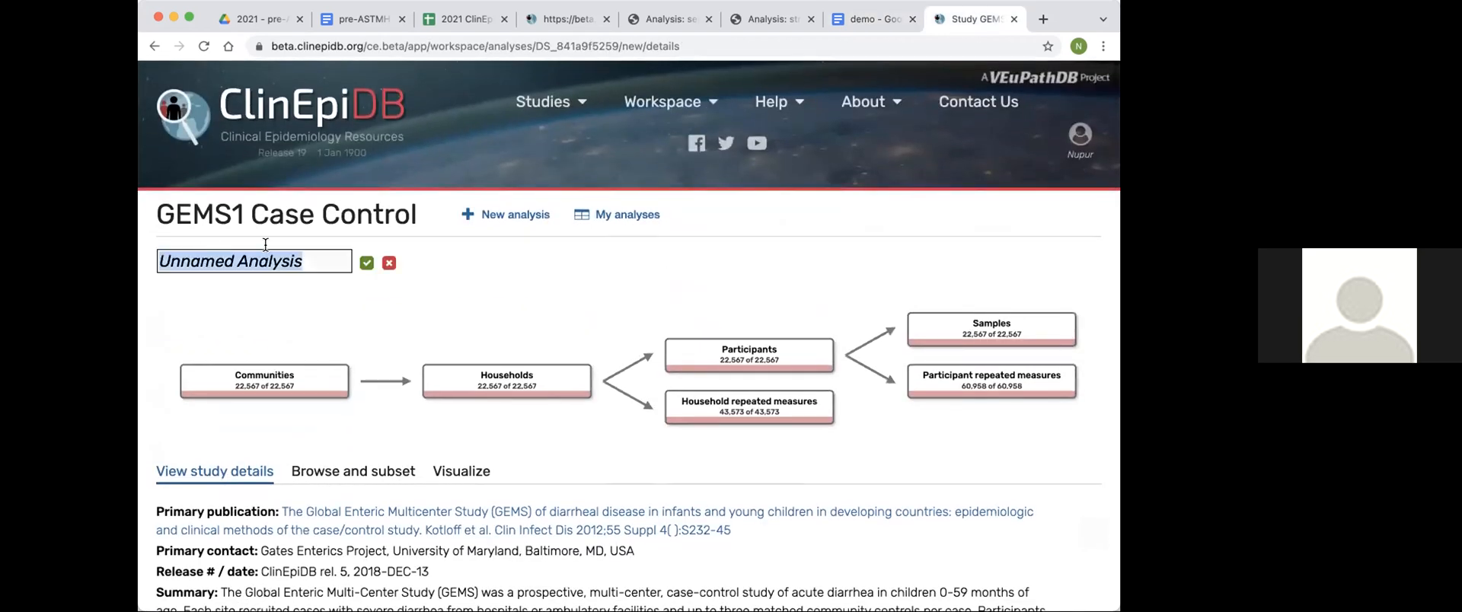
type("Path")
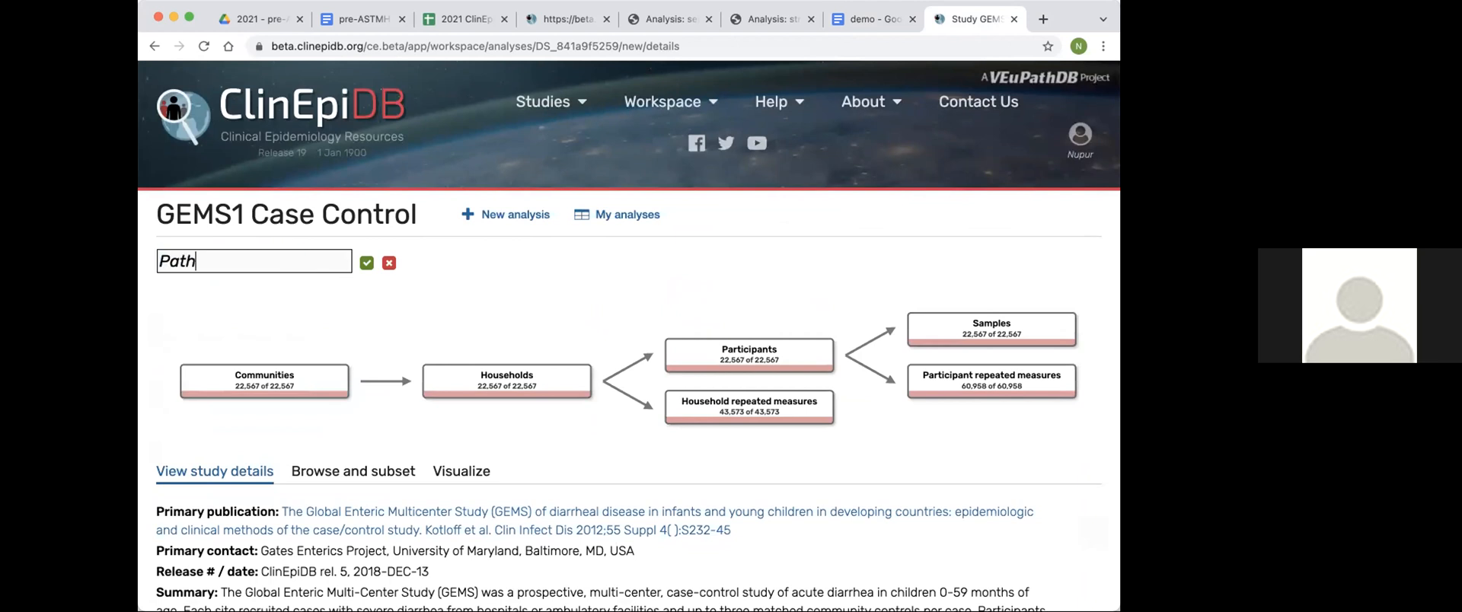
type("ogens in diarrhea case")
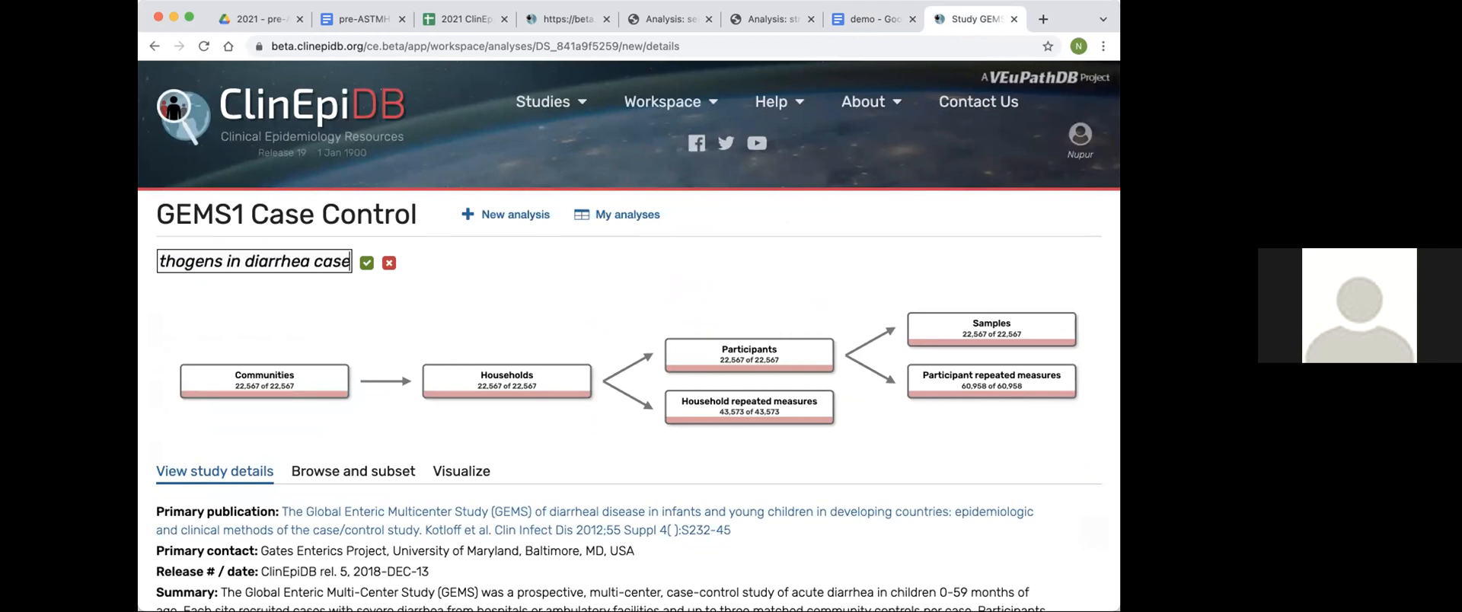
type("s, infant,")
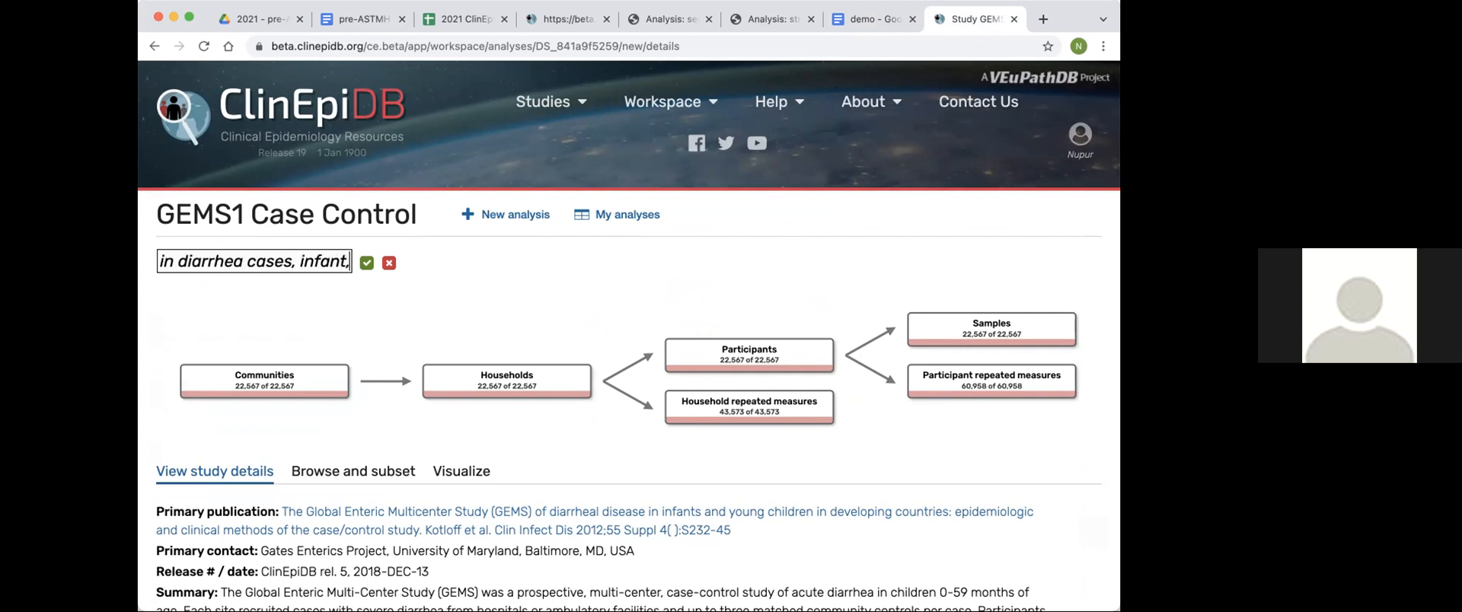
key("BackSpace")
type("s, Kena")
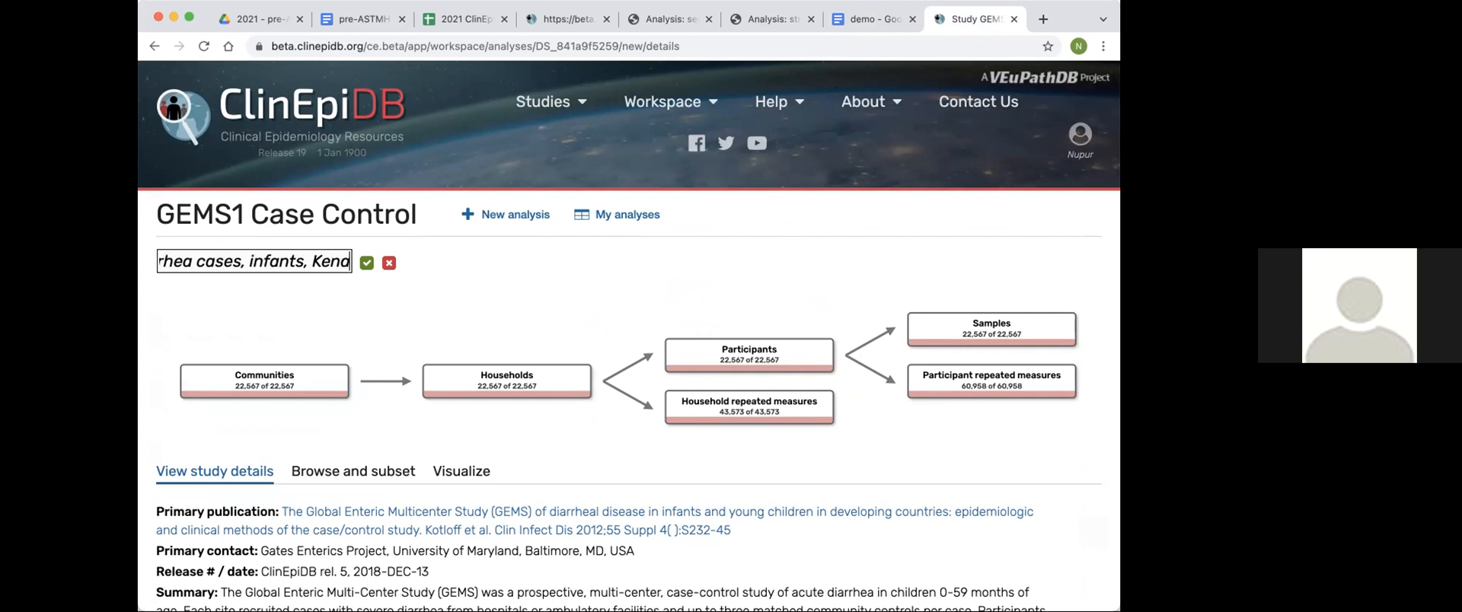
key("BackSpace")
type("ya")
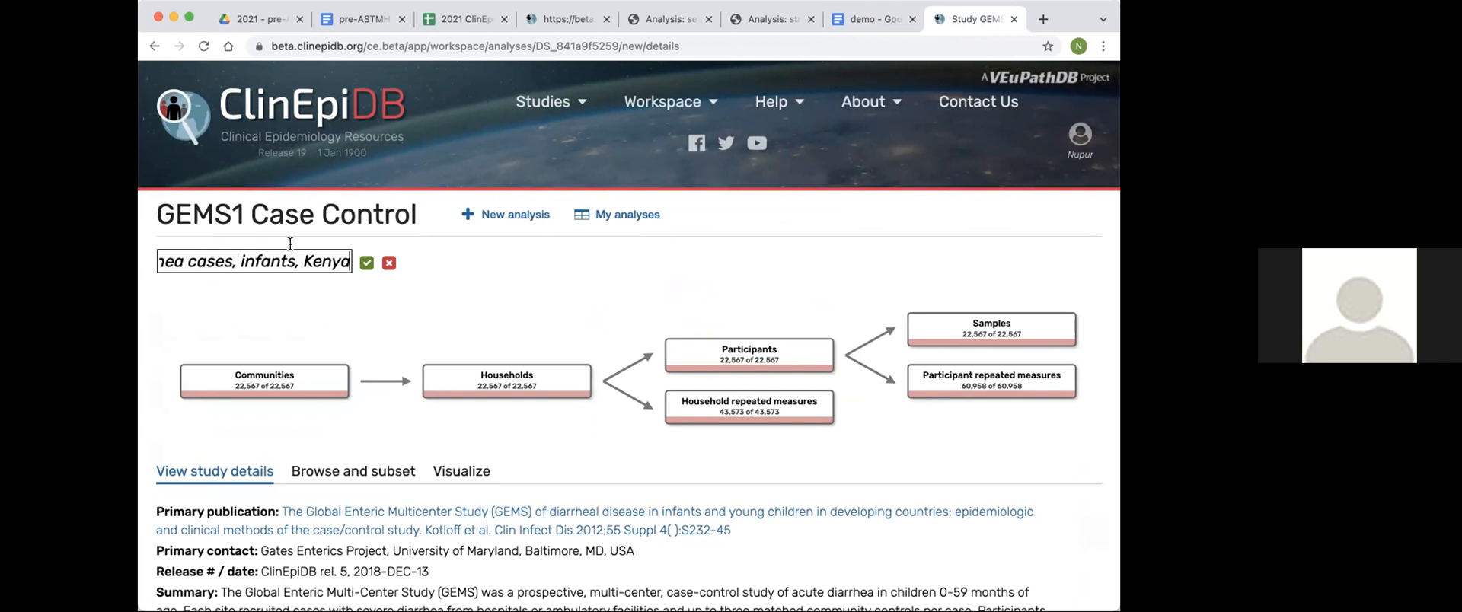
left_click(366, 262)
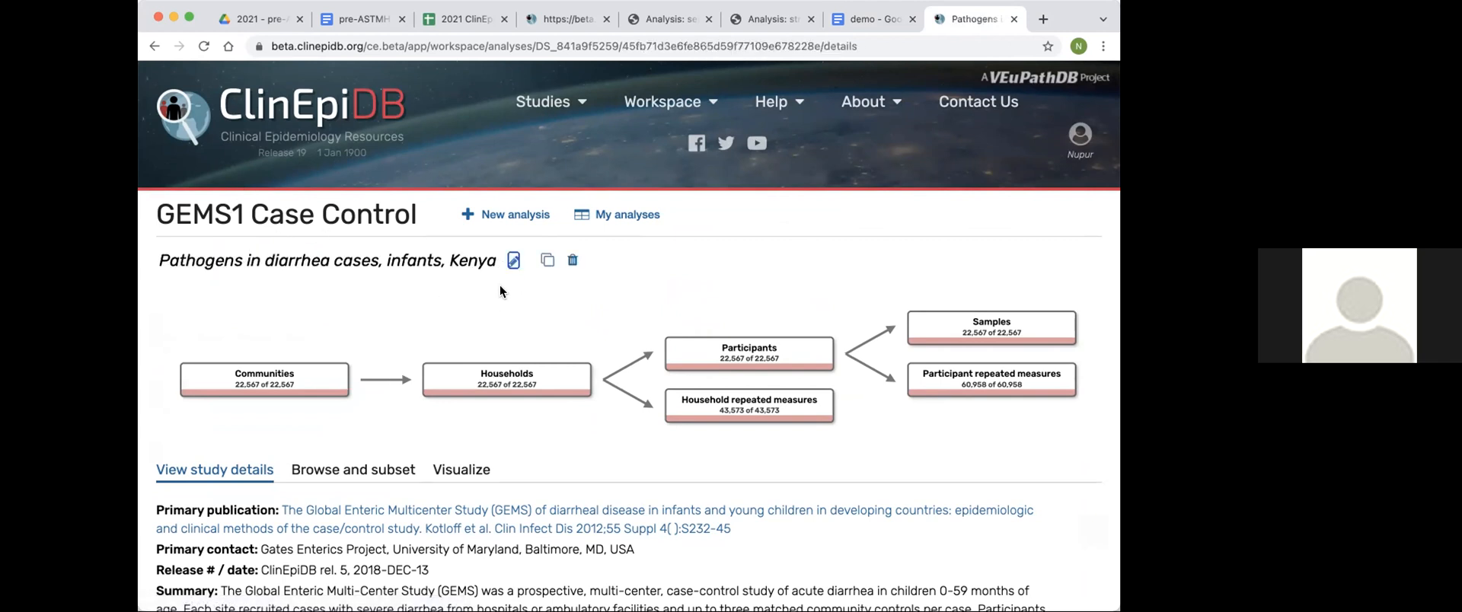
Subset the study data by the community Country variable to Kenya only.
scroll(500, 285, "down", 2)
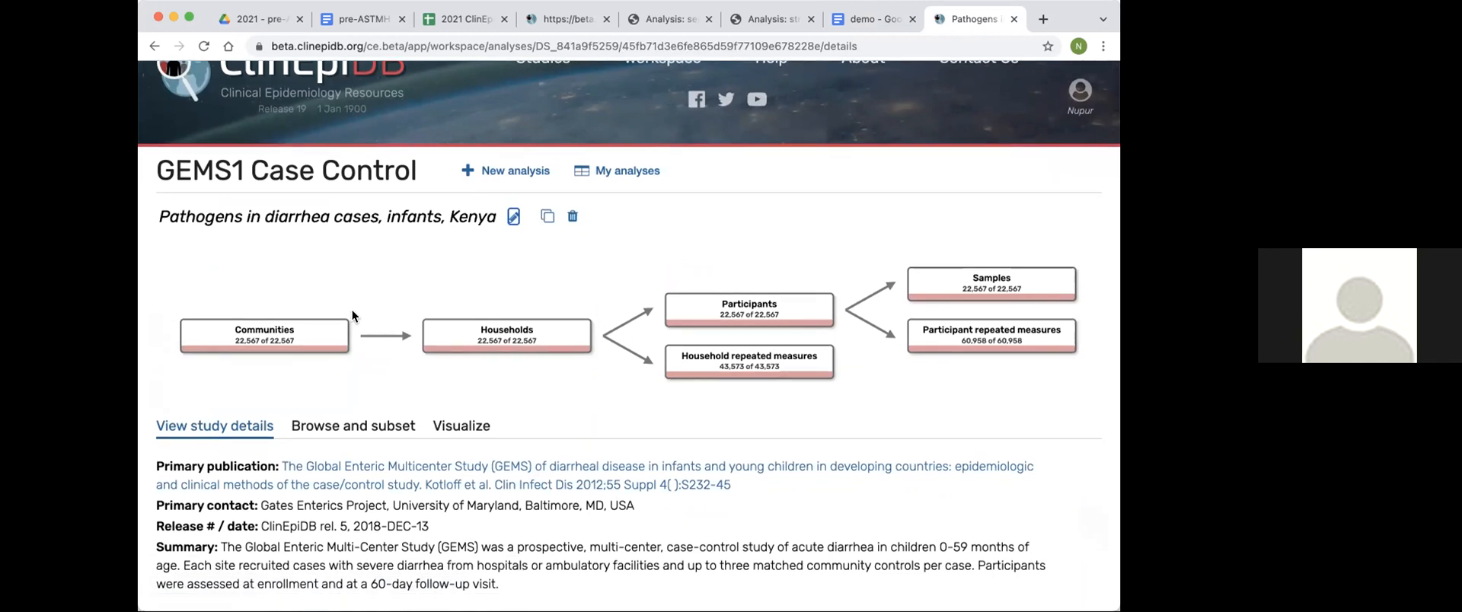
left_click(335, 425)
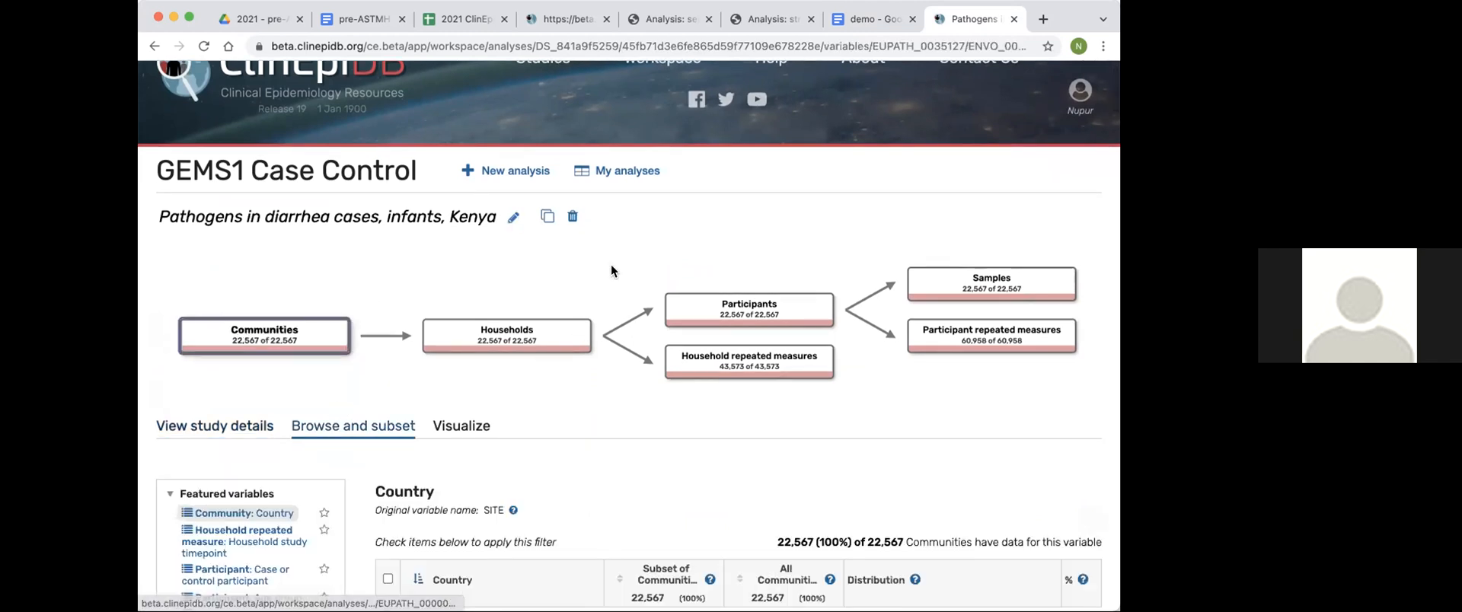
scroll(611, 266, "down", 5)
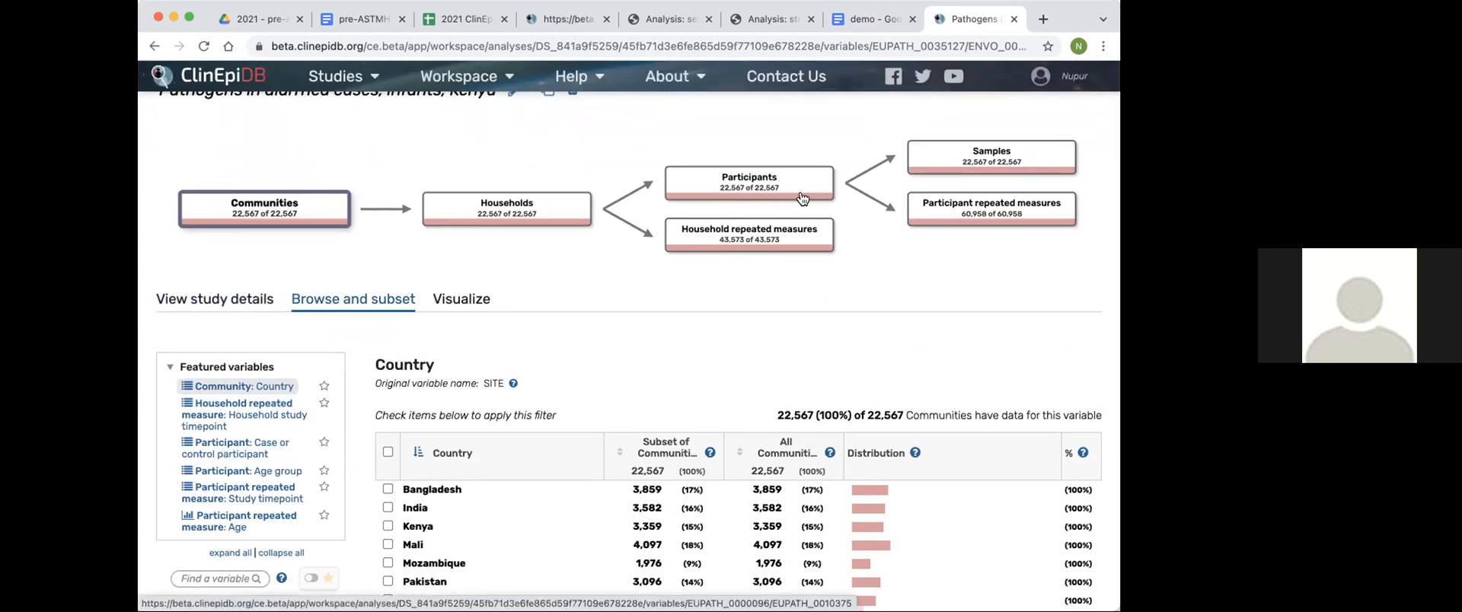
scroll(829, 204, "down", 2)
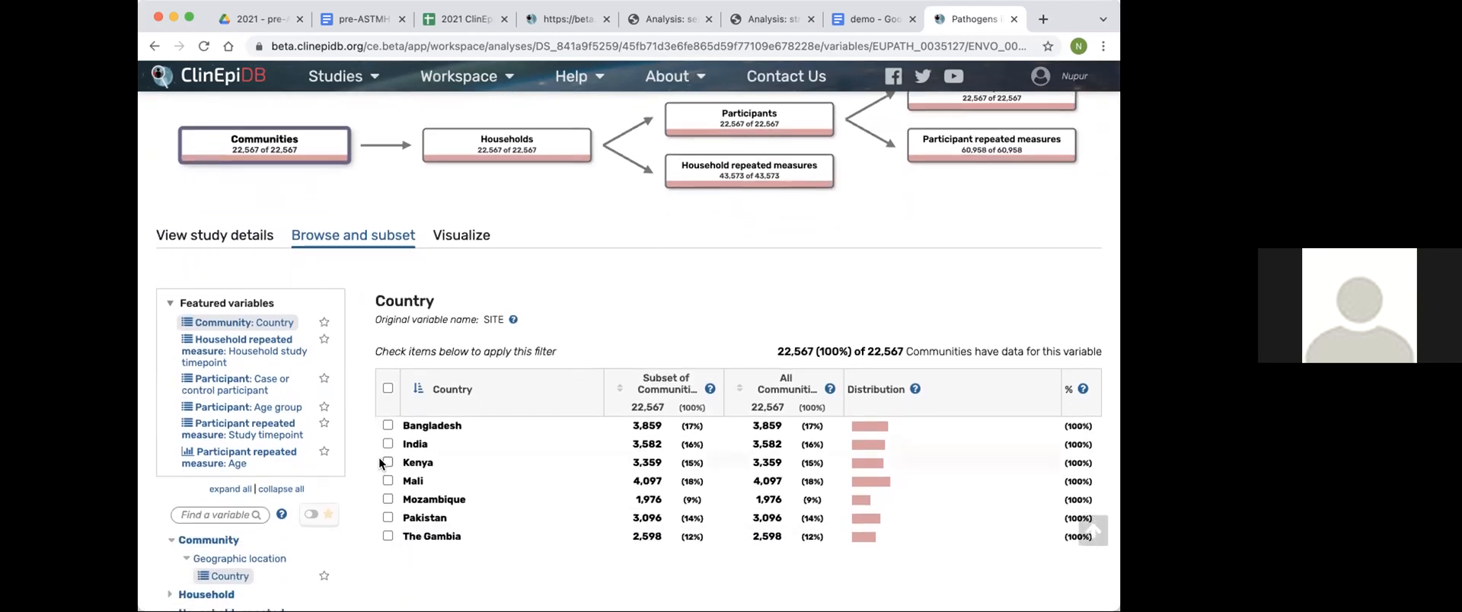
left_click(387, 462)
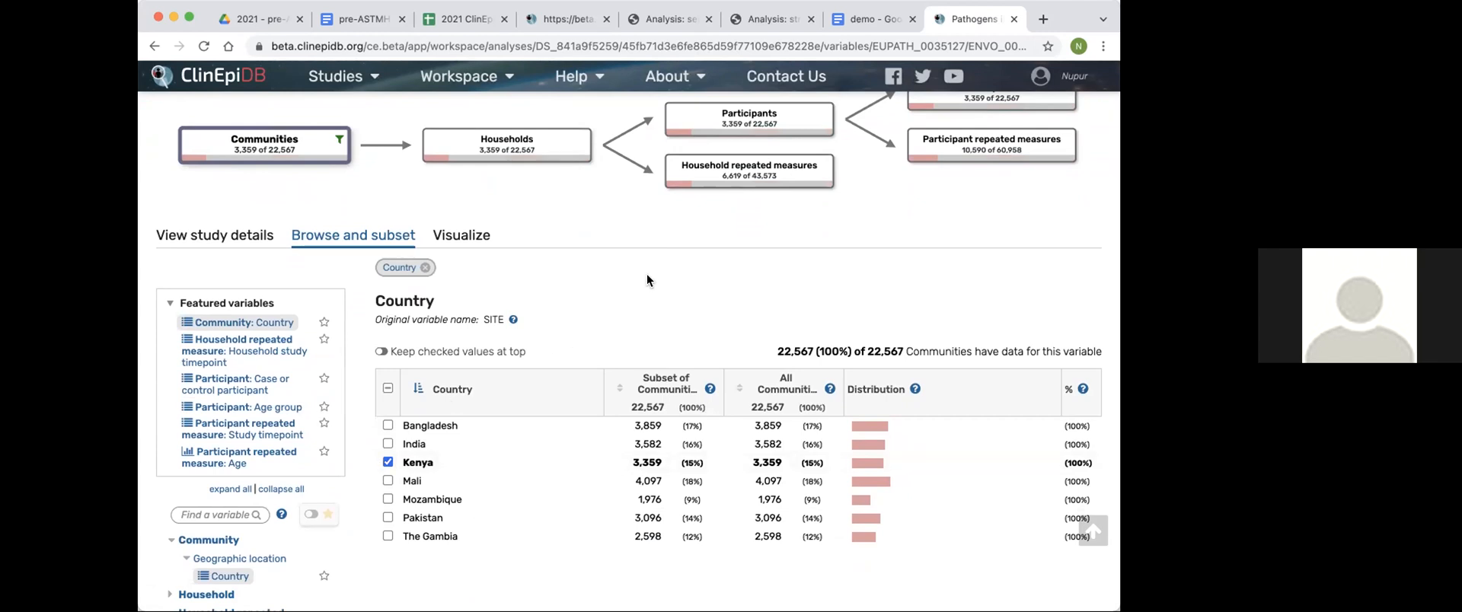
Filter the participants by the Age group variable to 0-11 months.
scroll(647, 275, "up", 2)
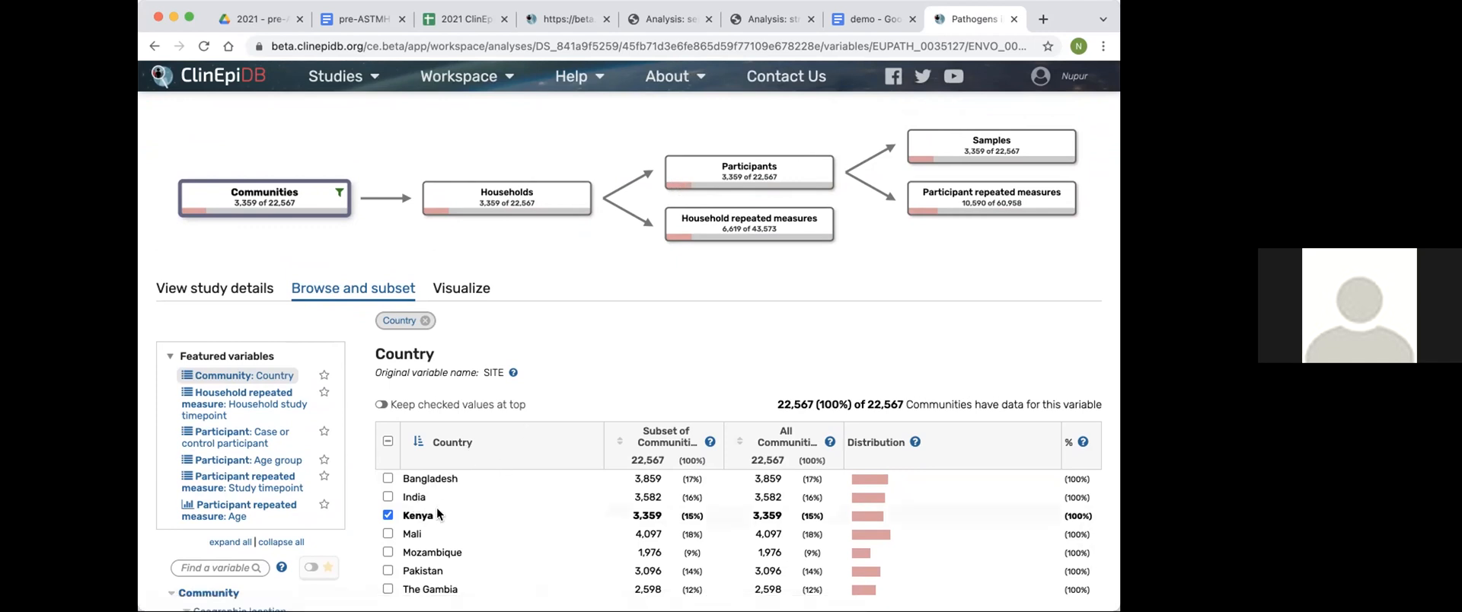
scroll(574, 519, "down", 1)
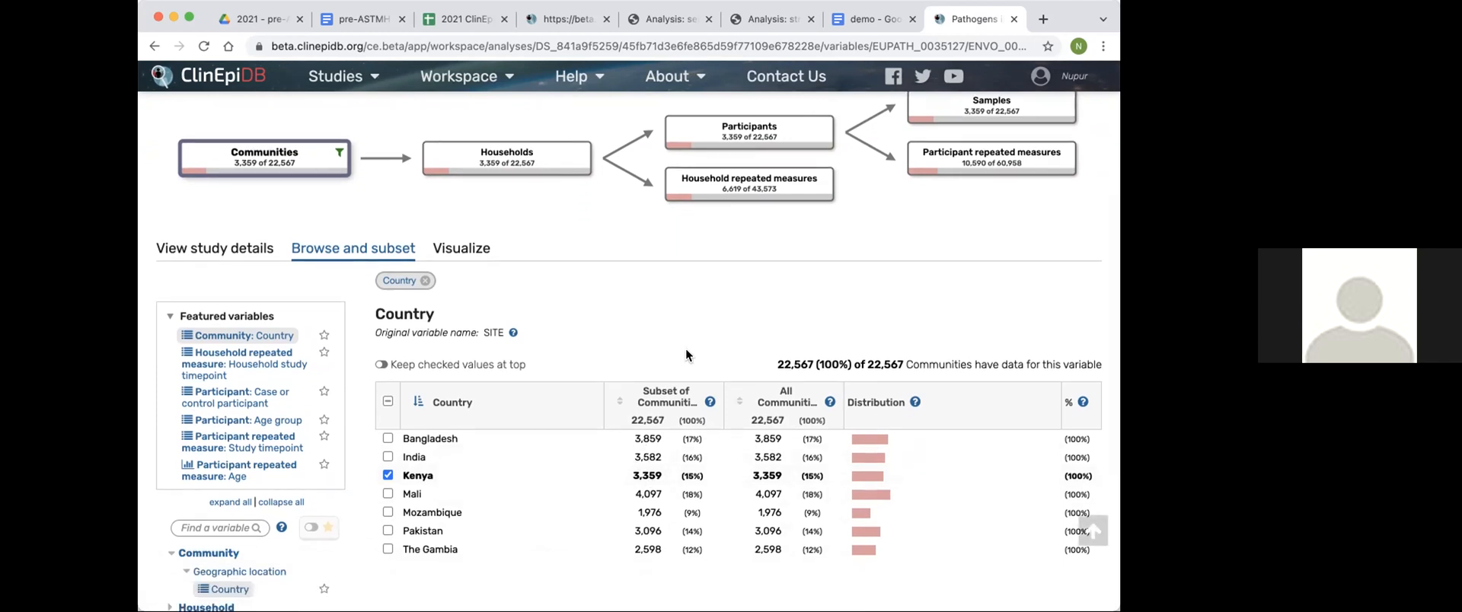
scroll(686, 355, "up", 2)
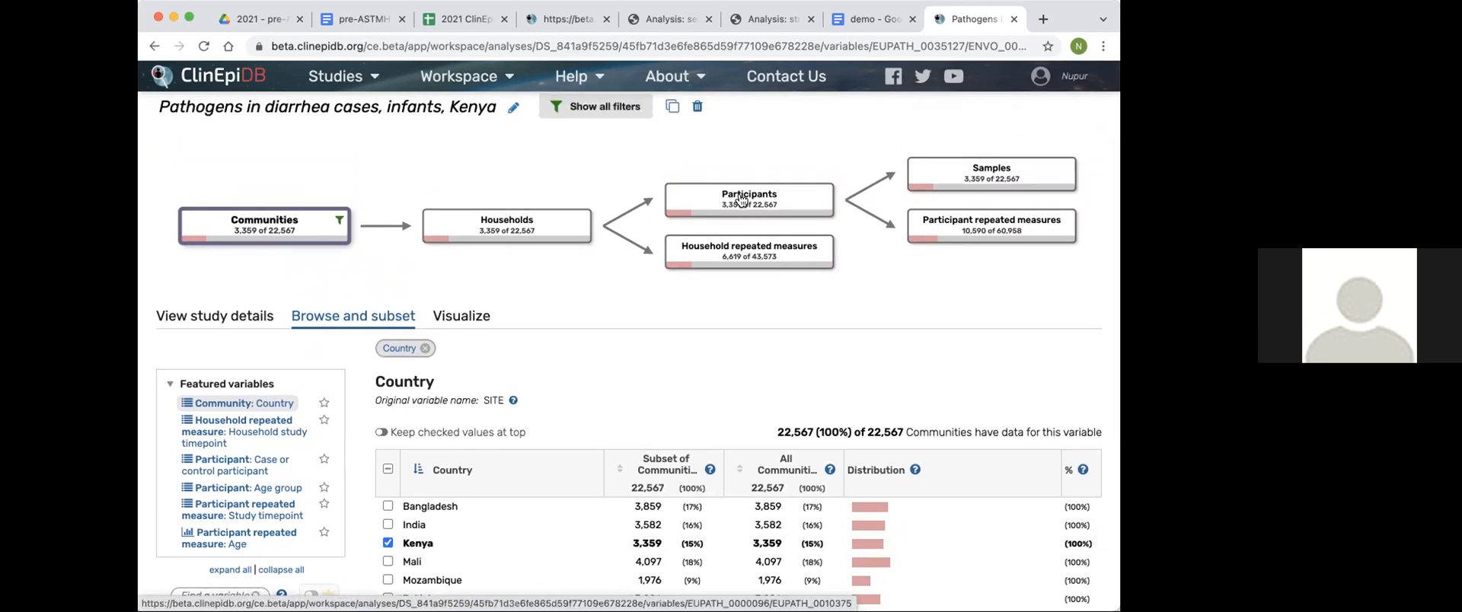
scroll(412, 263, "down", 1)
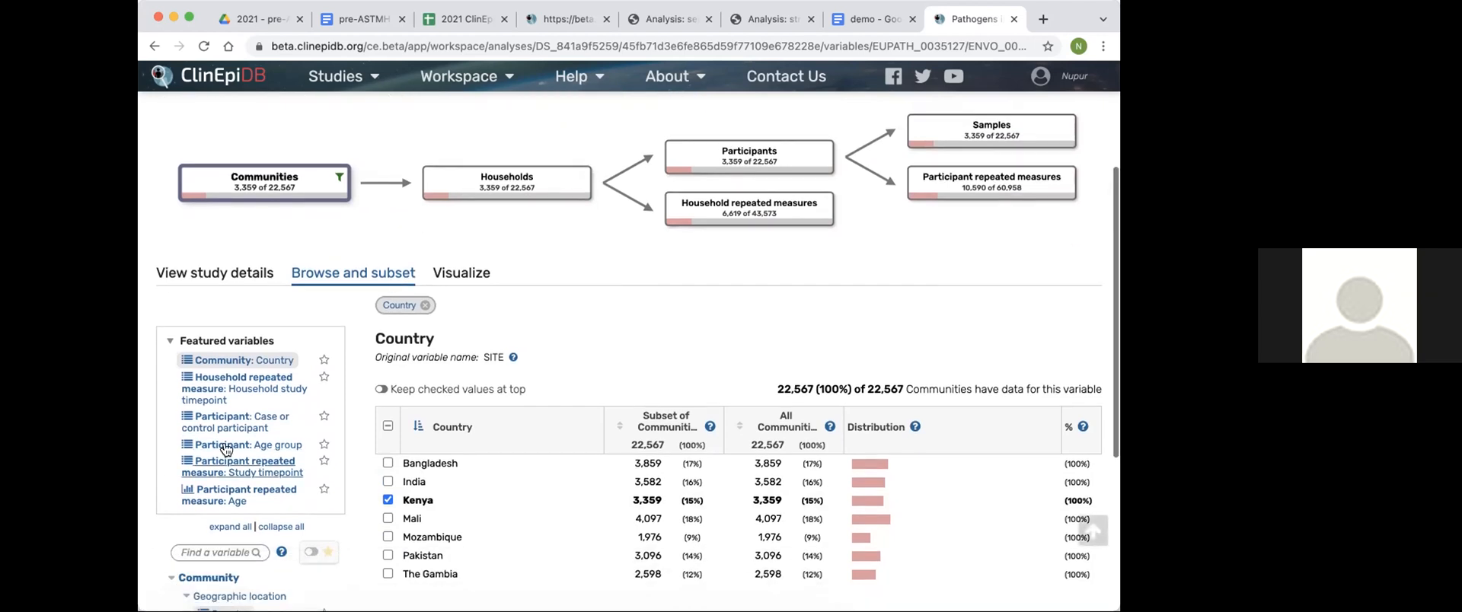
left_click(261, 447)
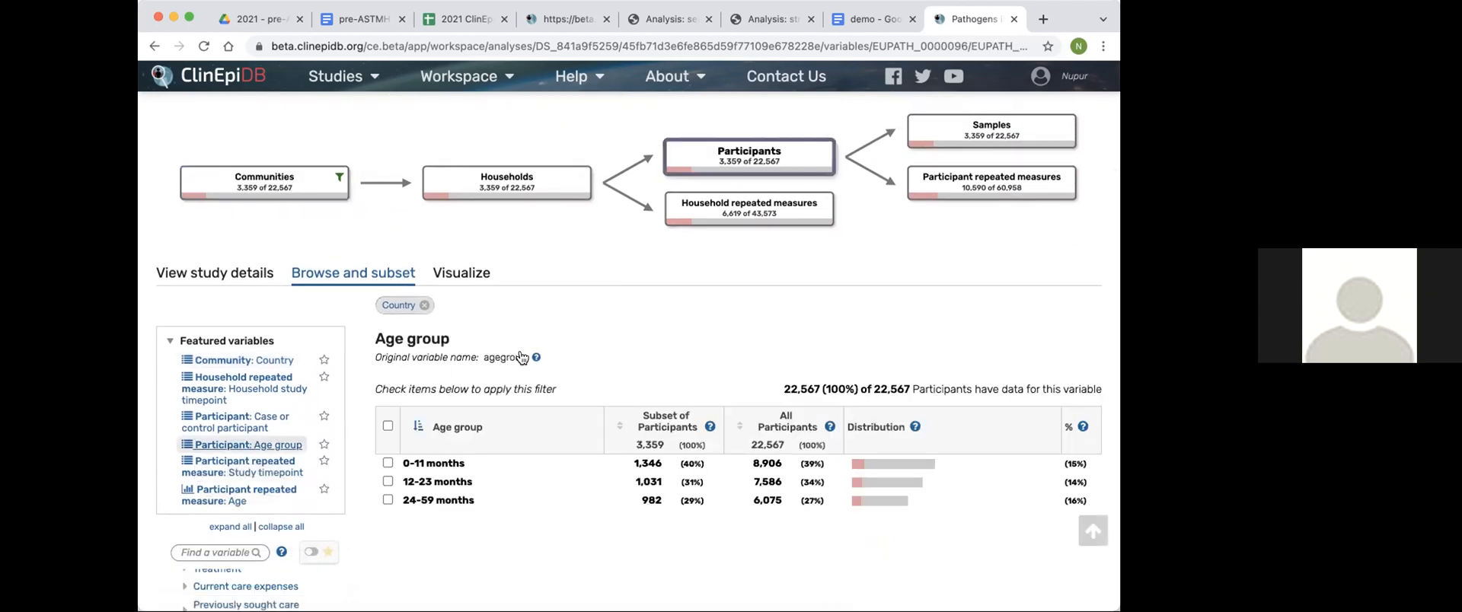
scroll(524, 358, "down", 1)
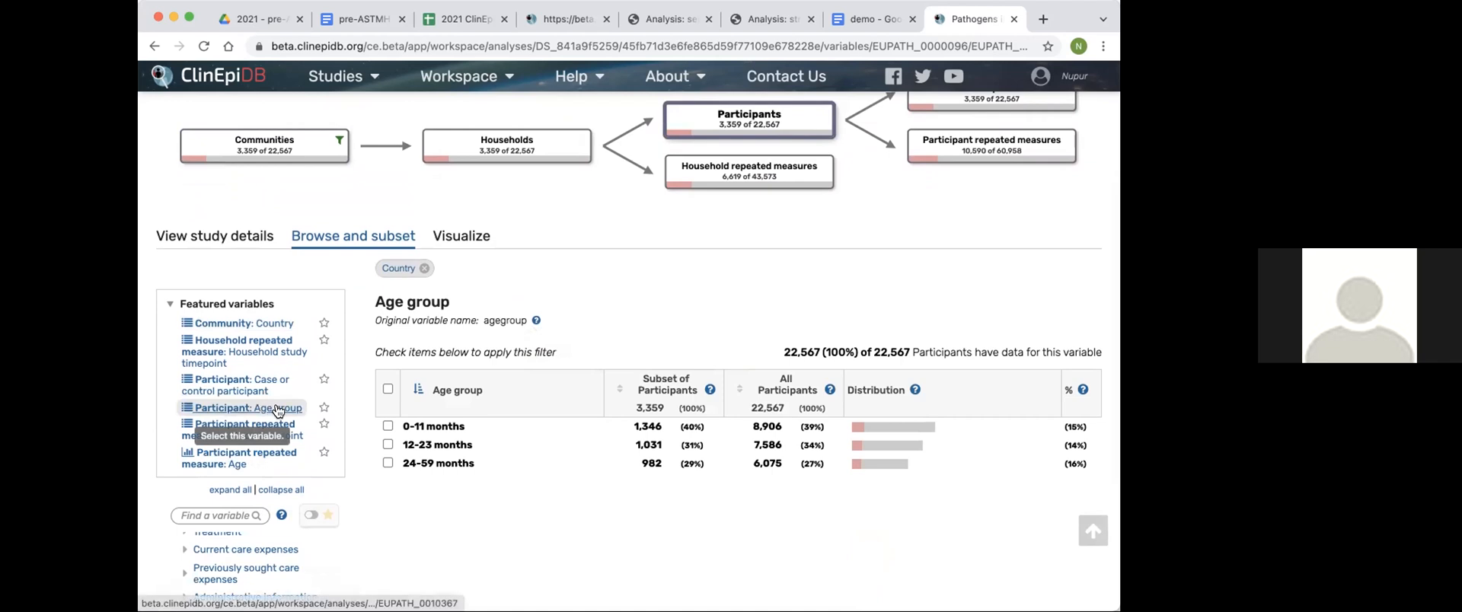
left_click(388, 427)
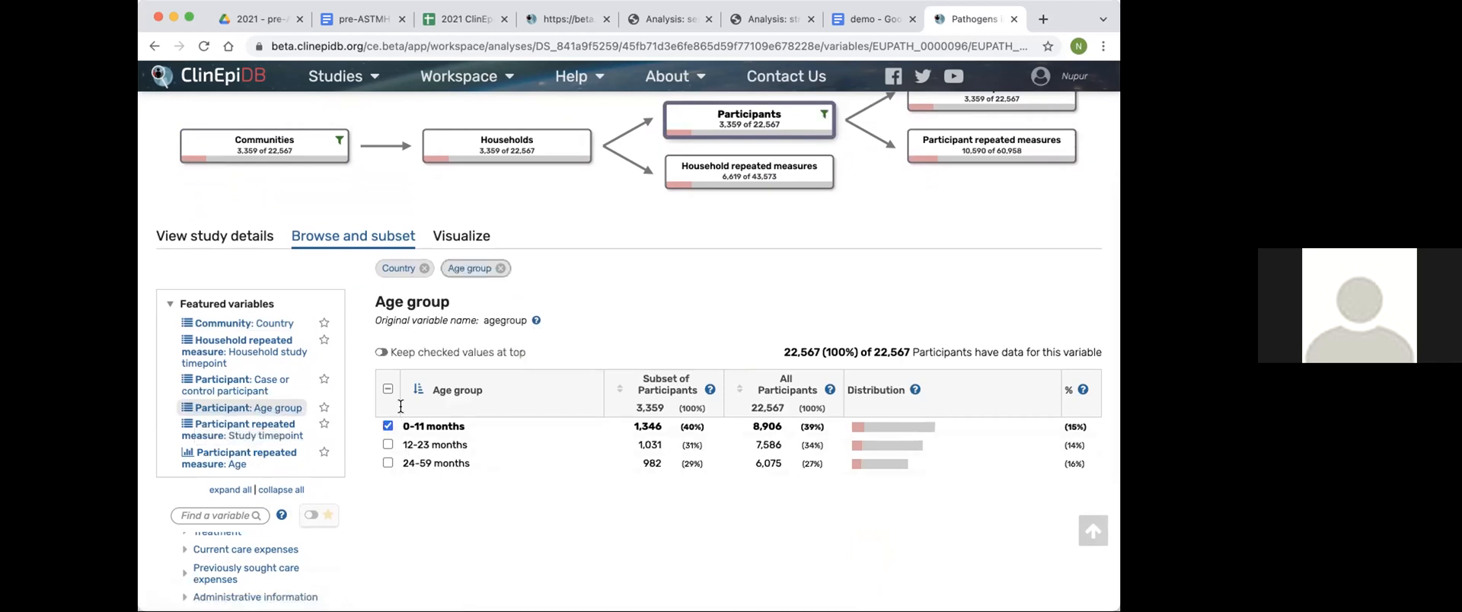
scroll(546, 339, "up", 1)
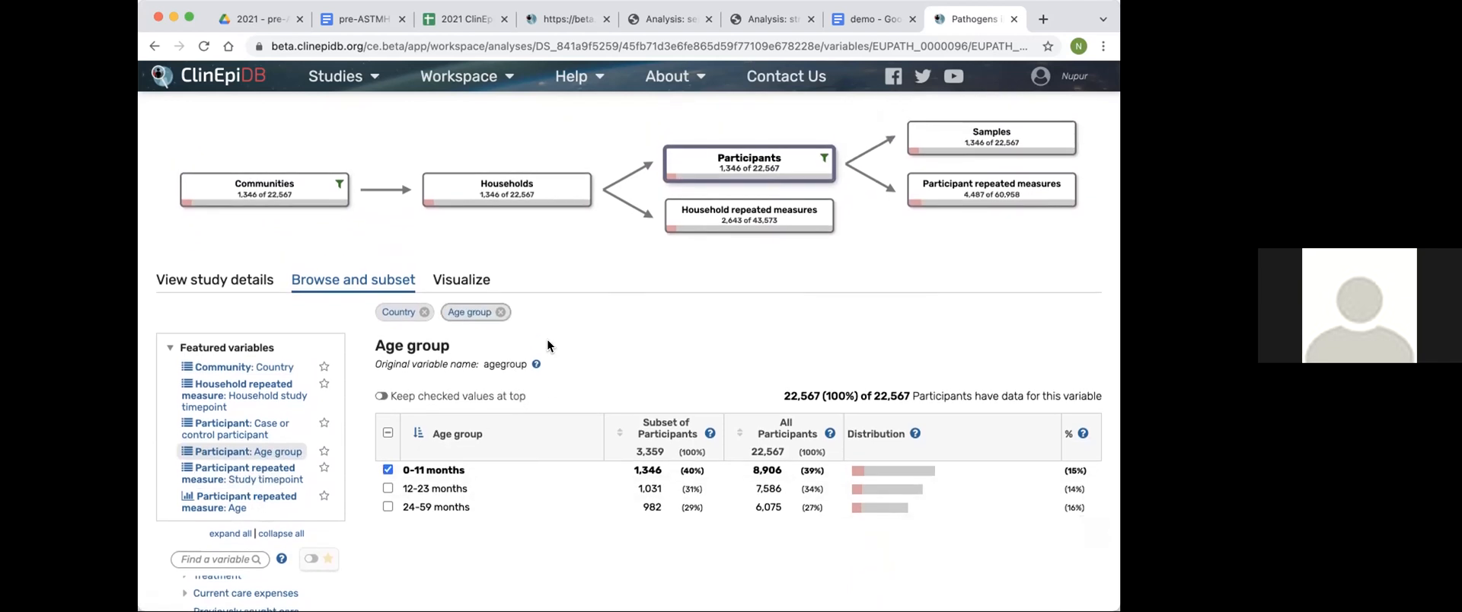
scroll(546, 339, "up", 1)
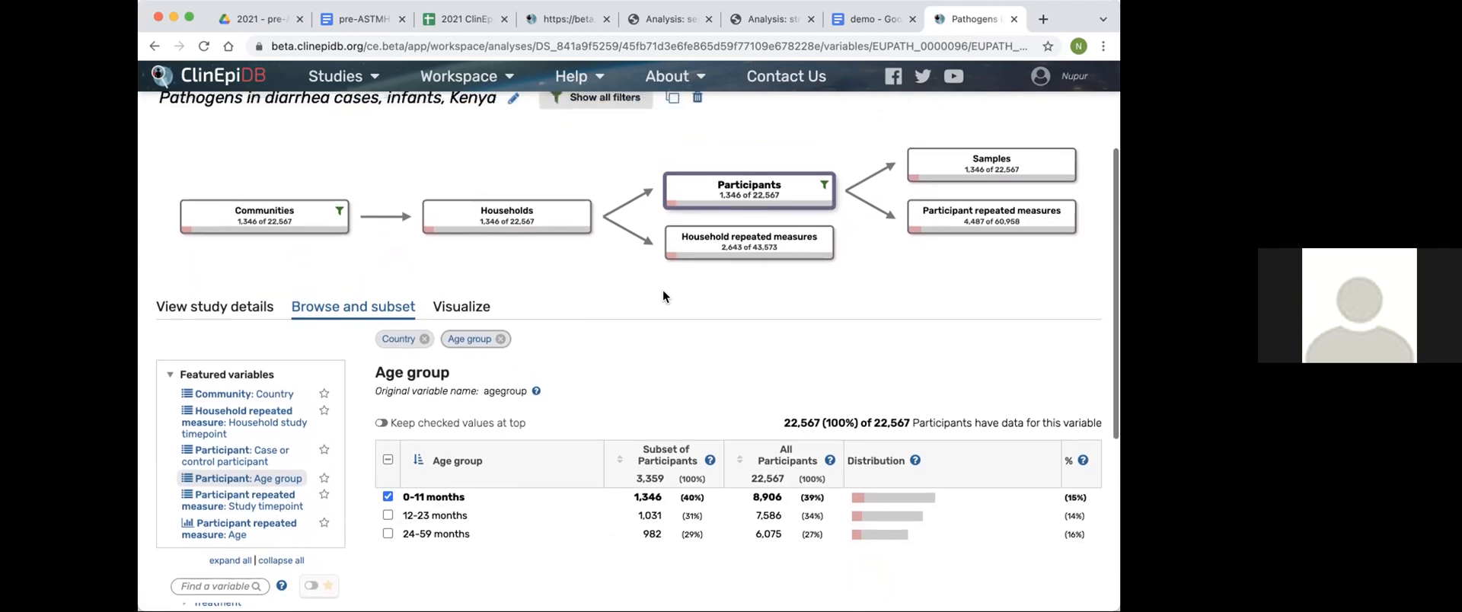
scroll(586, 303, "up", 1)
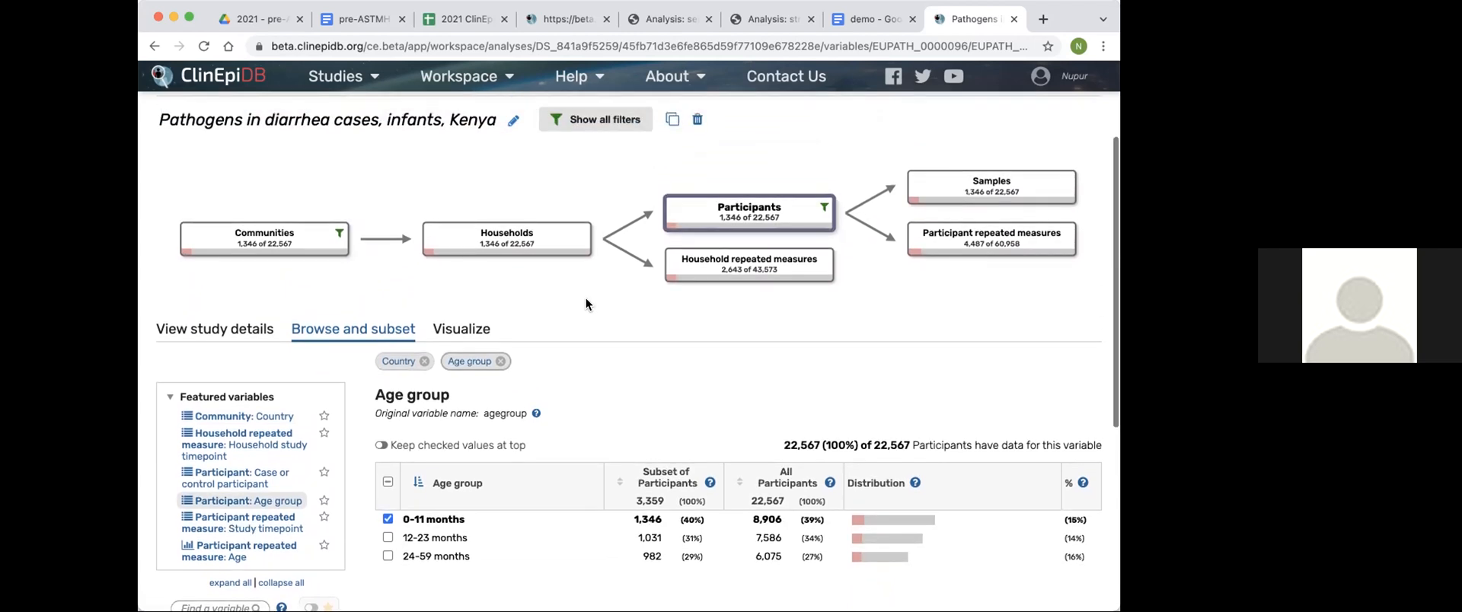
Examine how the filtered participants are distributed across the Case or control participant variable.
left_click(696, 42)
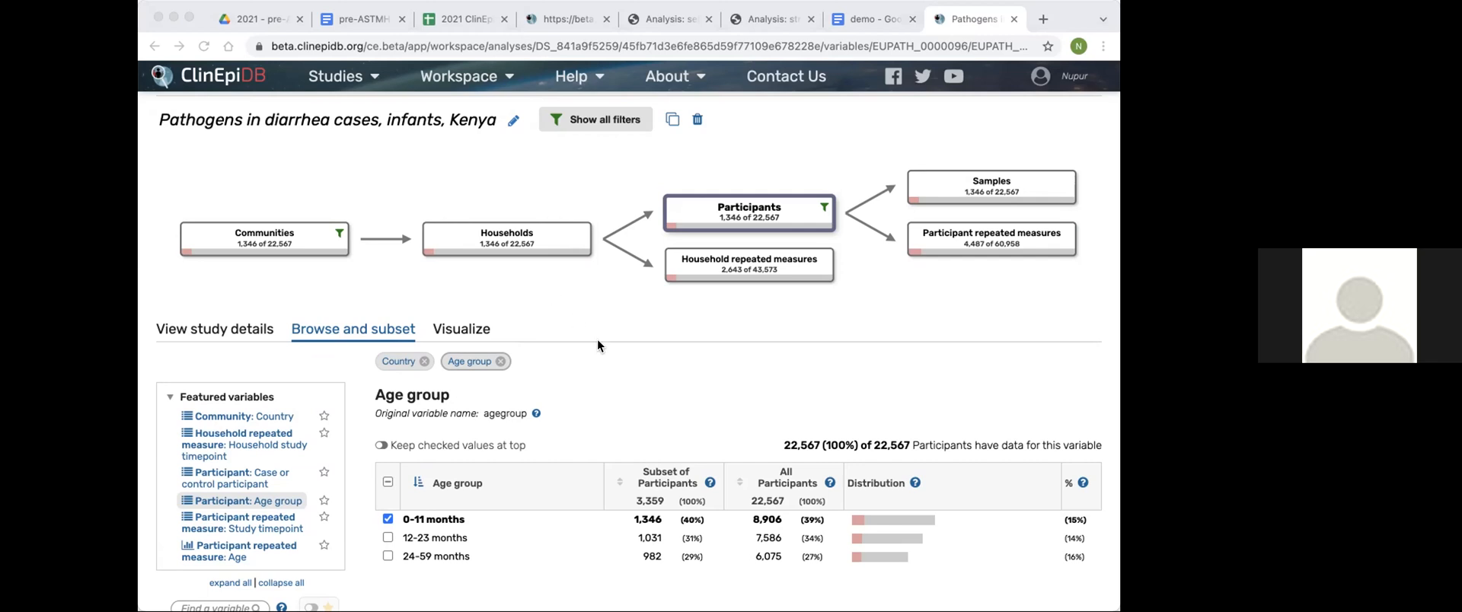
scroll(598, 343, "down", 3)
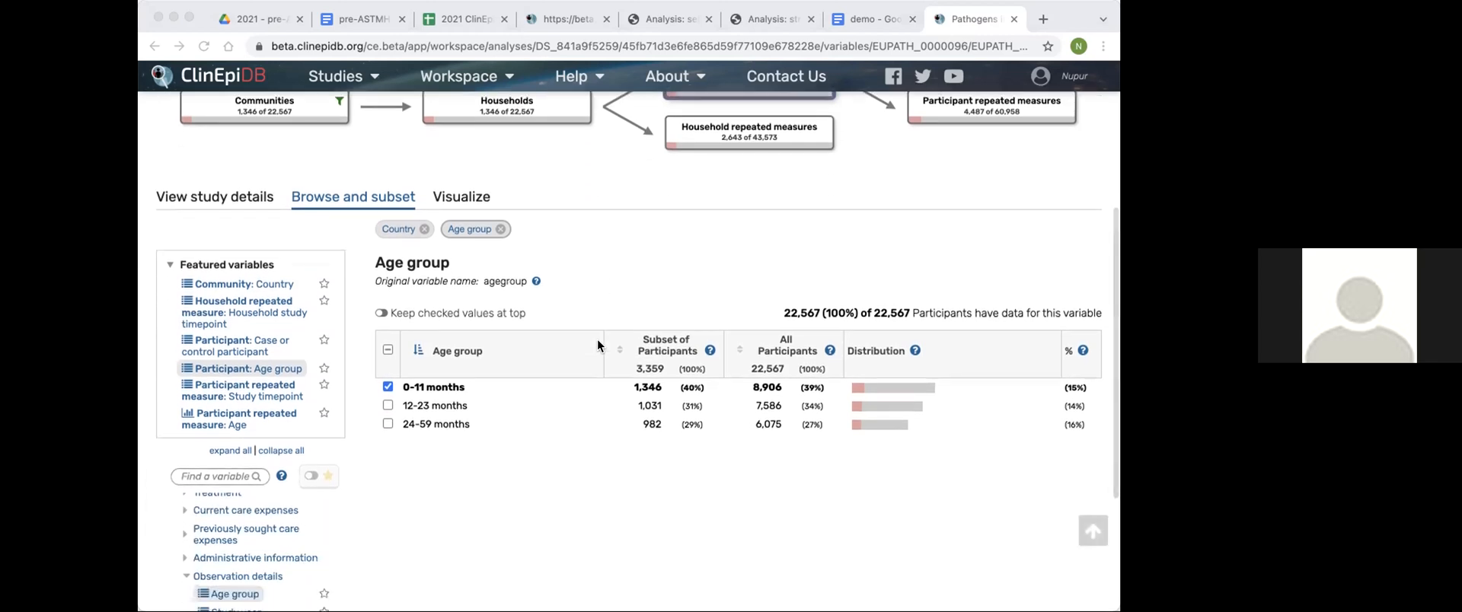
left_click(252, 337)
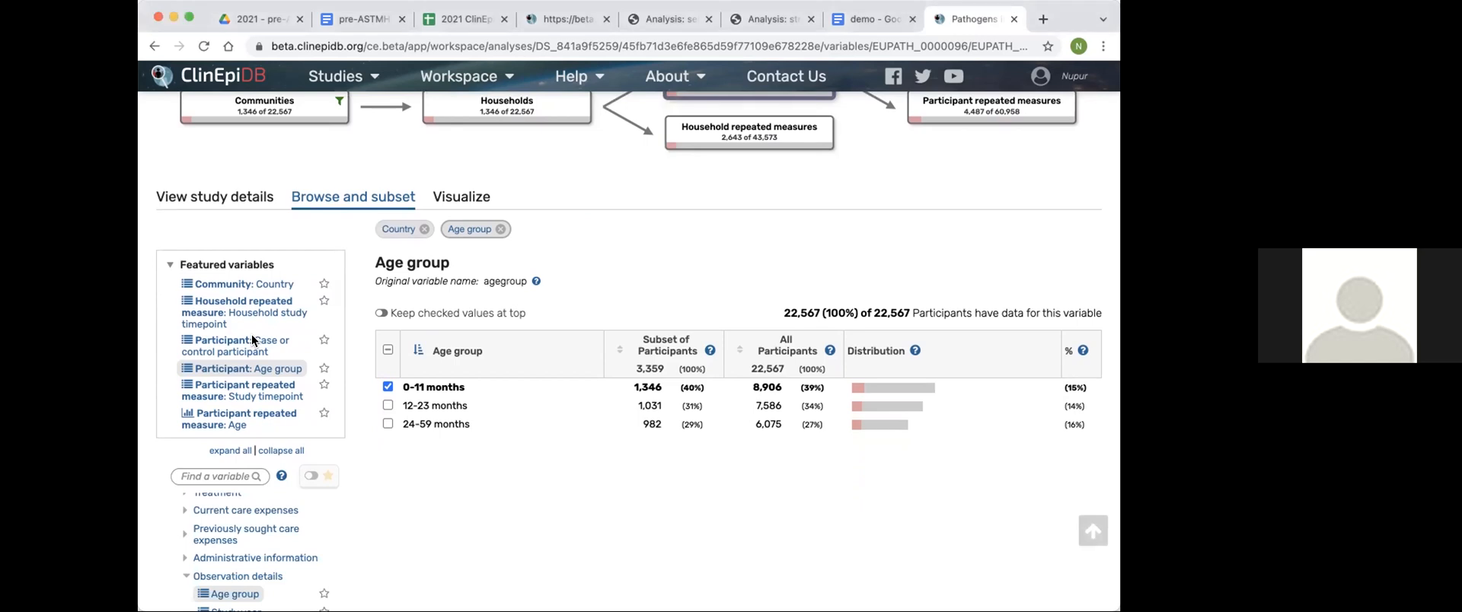
left_click(226, 340)
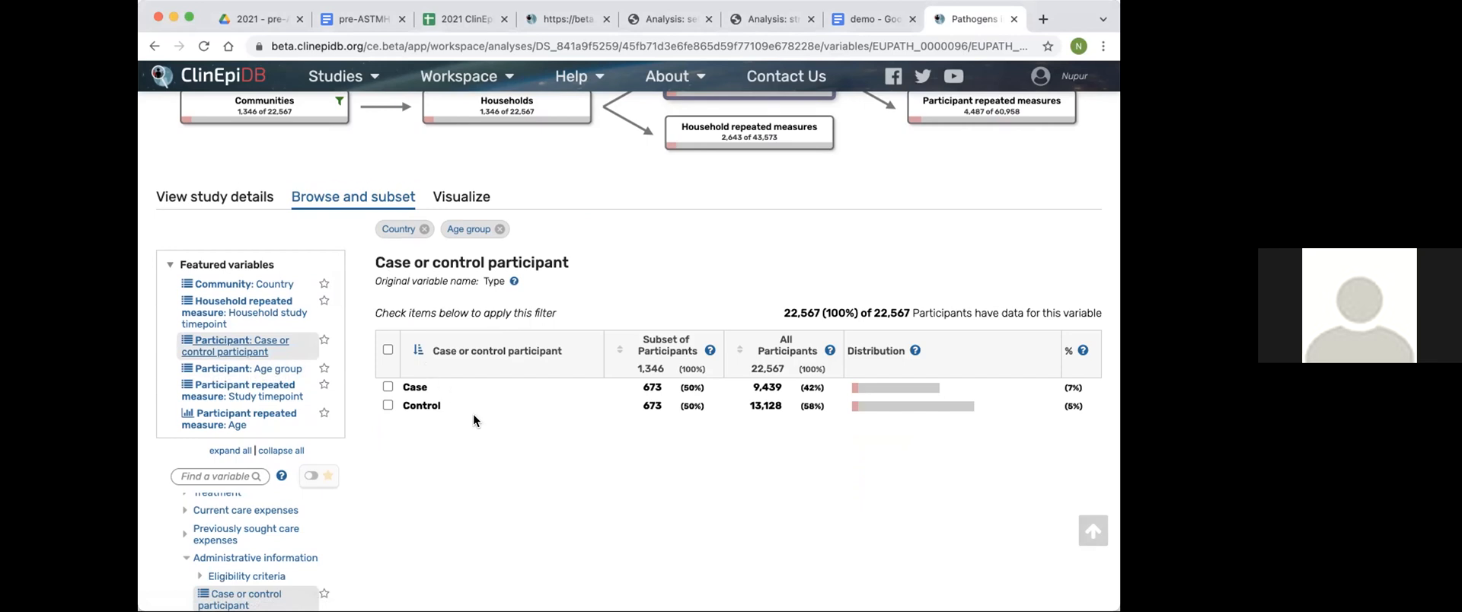
scroll(473, 415, "down", 1)
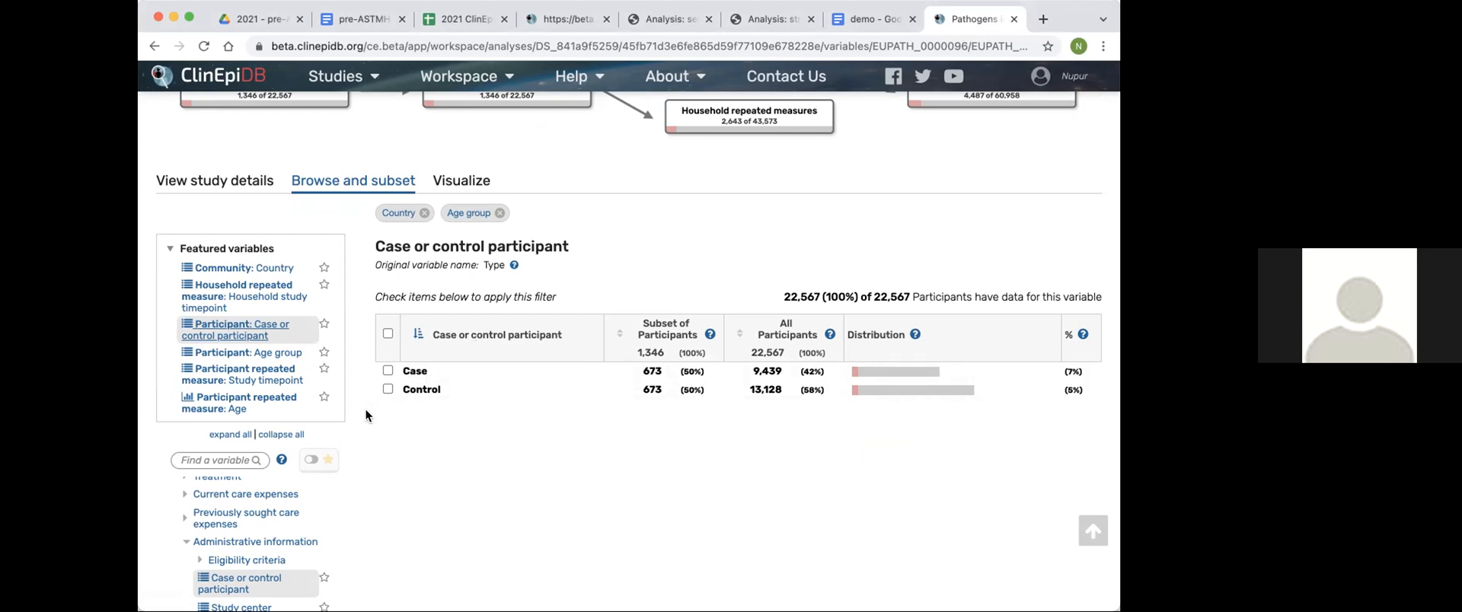
Expand the Sample branch of the variable tree through Laboratory test down to the Stool microbiology test variables.
scroll(317, 411, "down", 3)
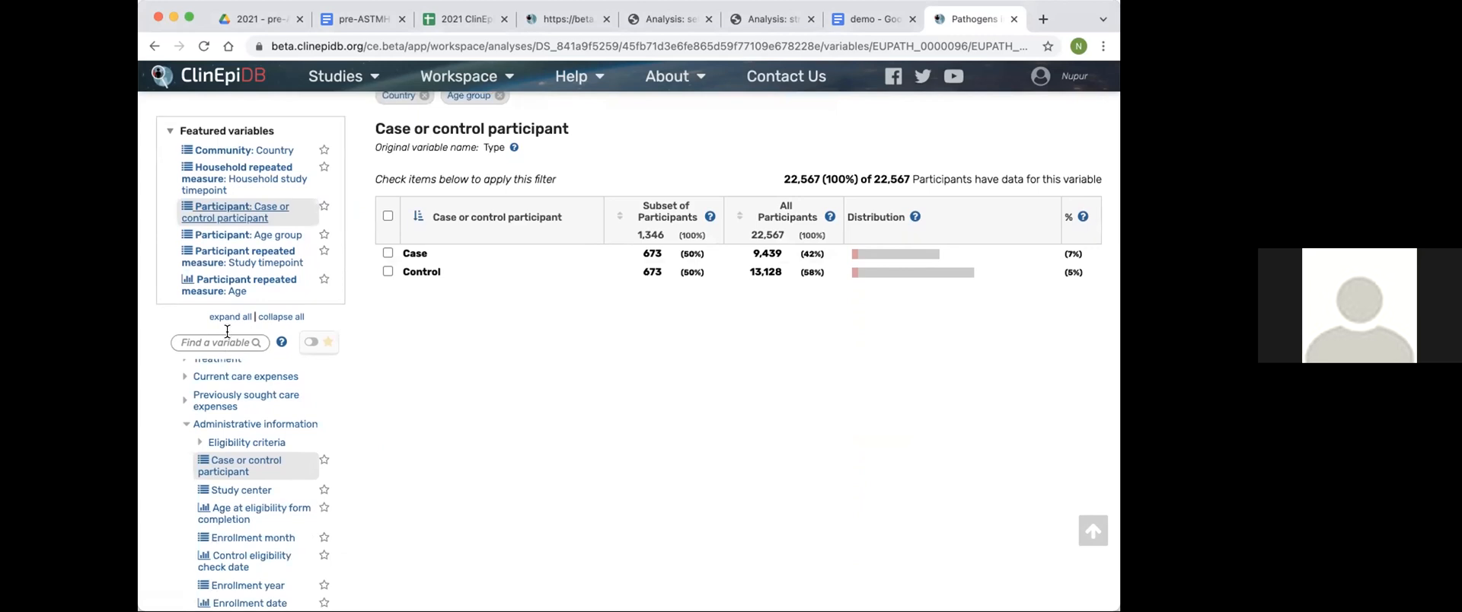
scroll(228, 442, "down", 10)
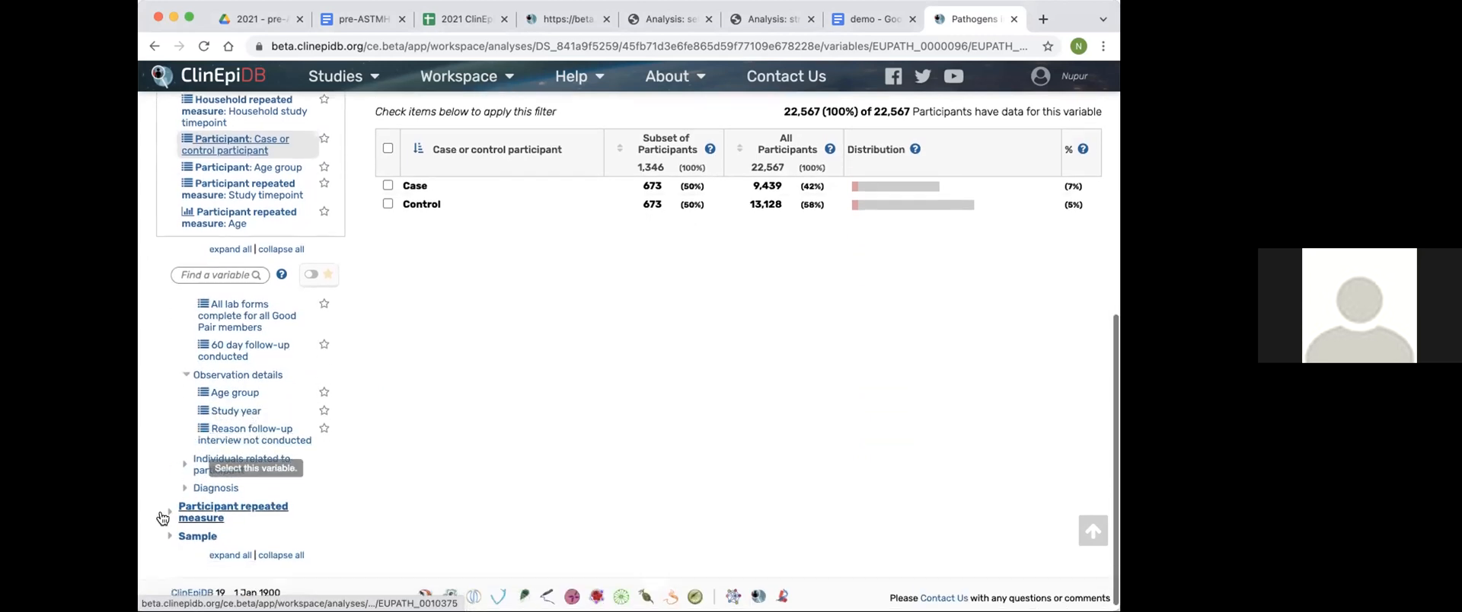
left_click(169, 535)
scroll(263, 499, "down", 2)
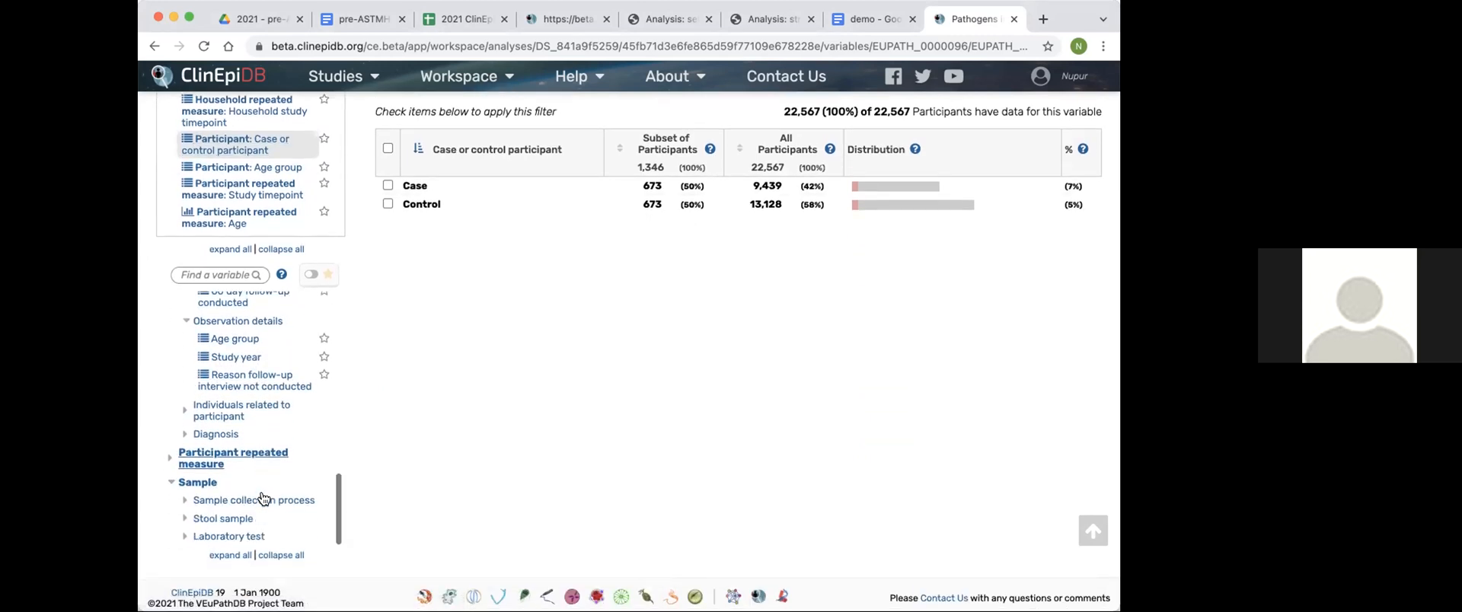
scroll(259, 500, "down", 1)
left_click(183, 528)
scroll(239, 484, "down", 1)
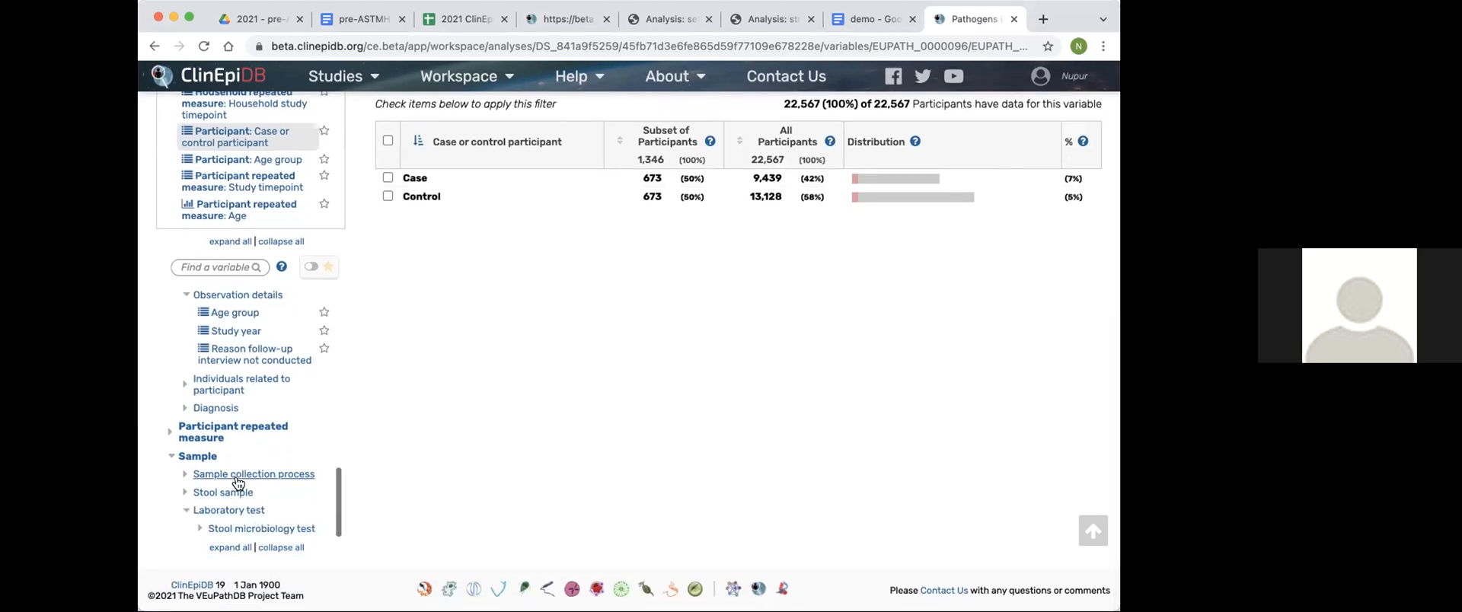
left_click(200, 529)
scroll(229, 487, "down", 3)
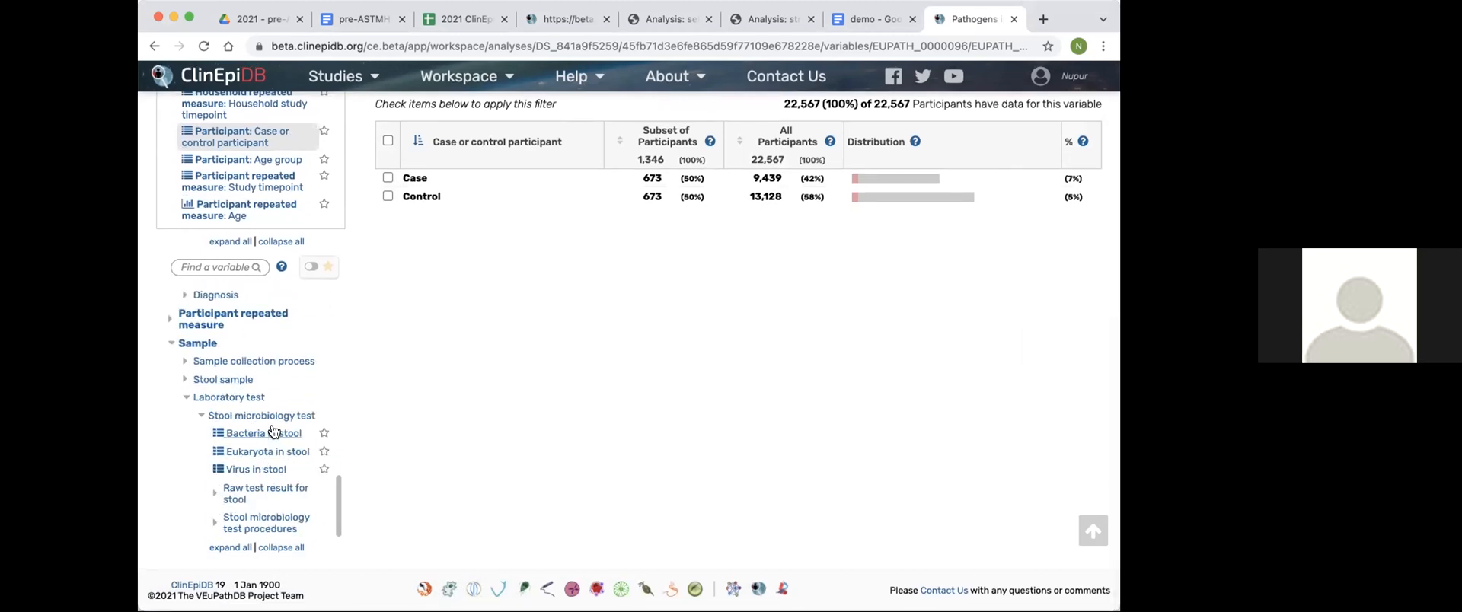
Review the subset's sample distributions for the Virus in stool and Eukaryota in stool variables.
left_click(254, 466)
scroll(489, 453, "down", 5)
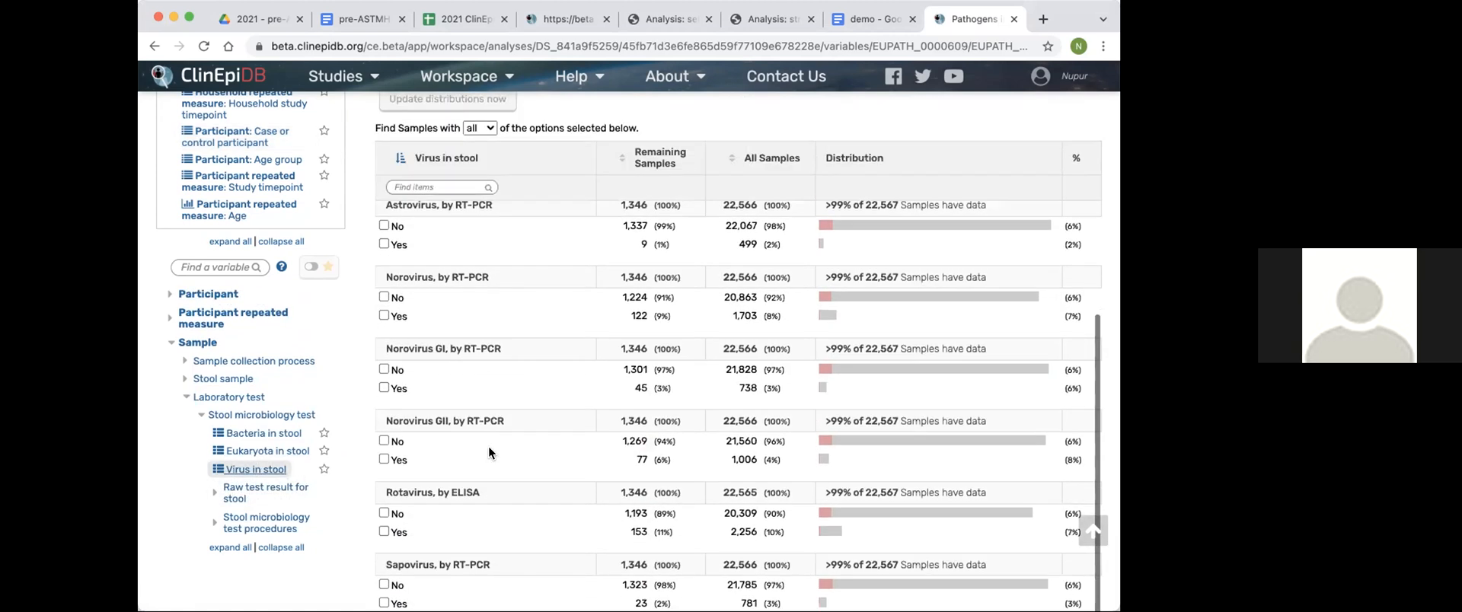
scroll(487, 445, "down", 2)
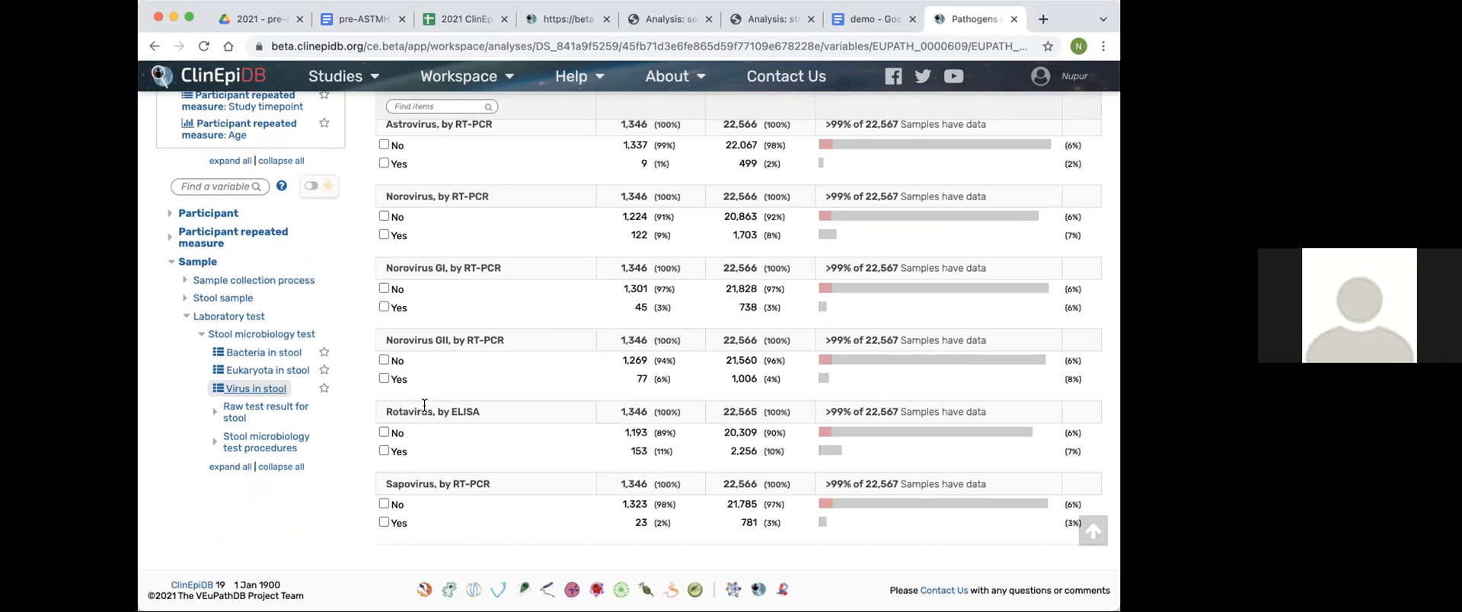
left_click(253, 371)
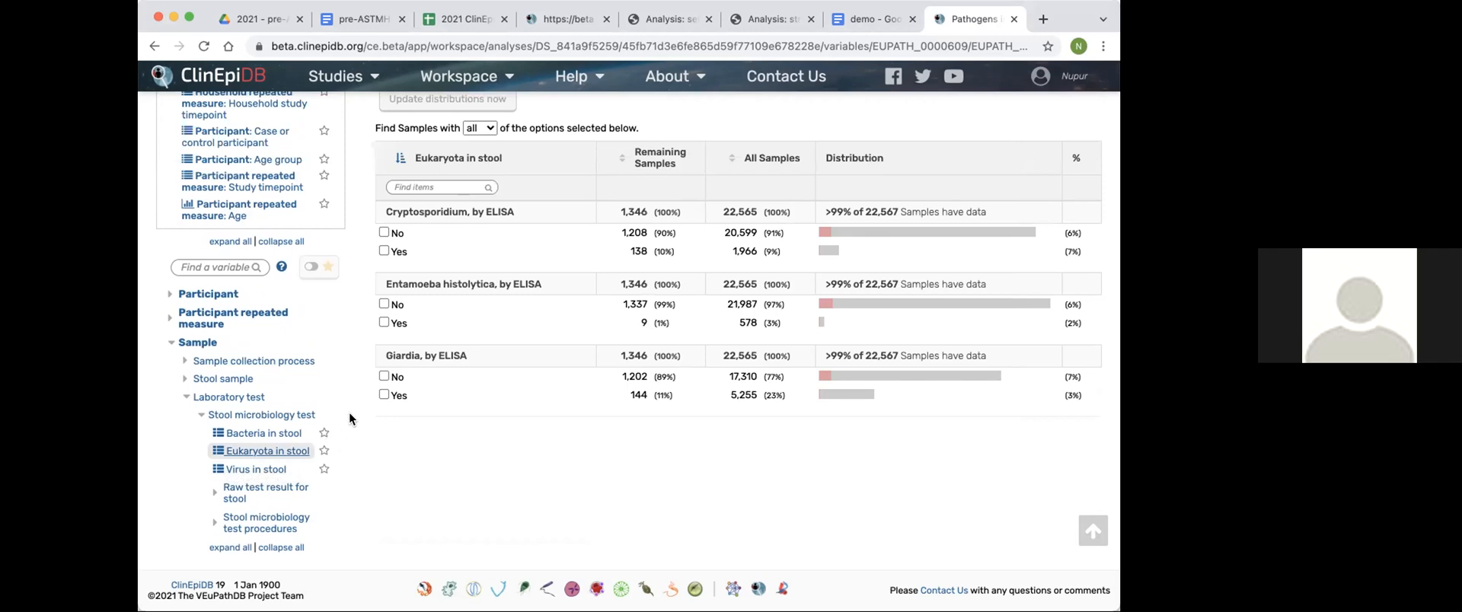
scroll(349, 412, "up", 1)
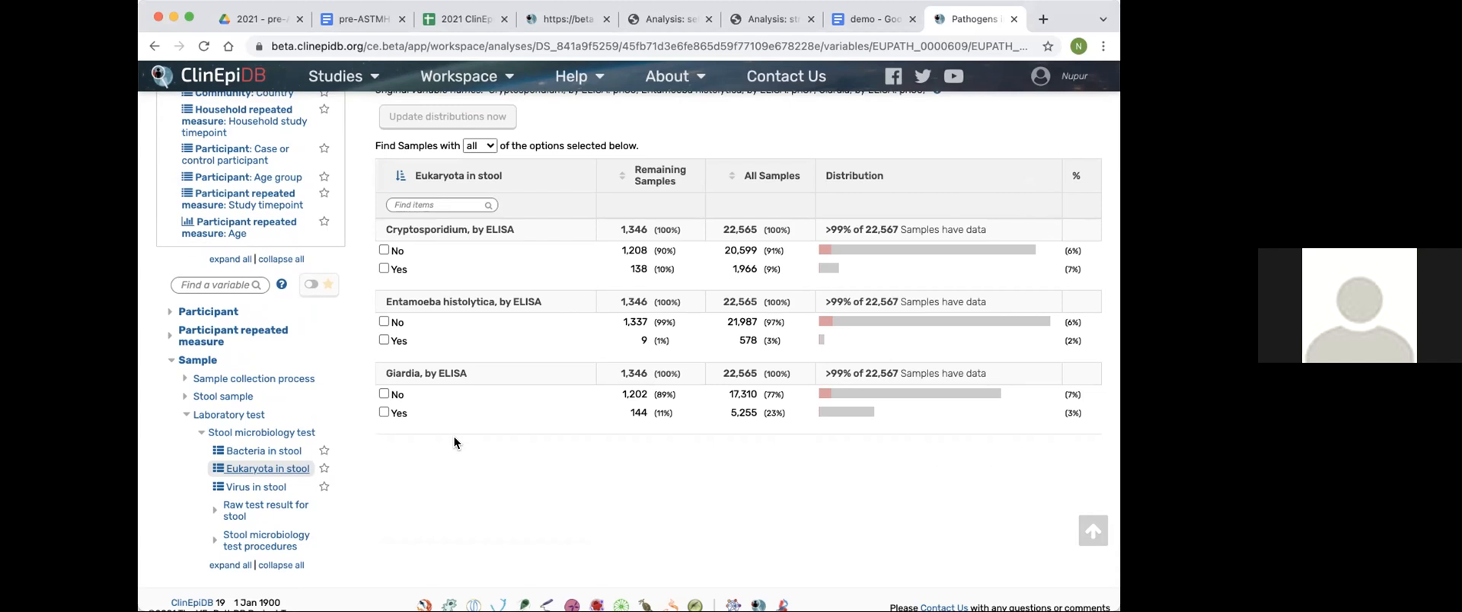
scroll(454, 438, "up", 5)
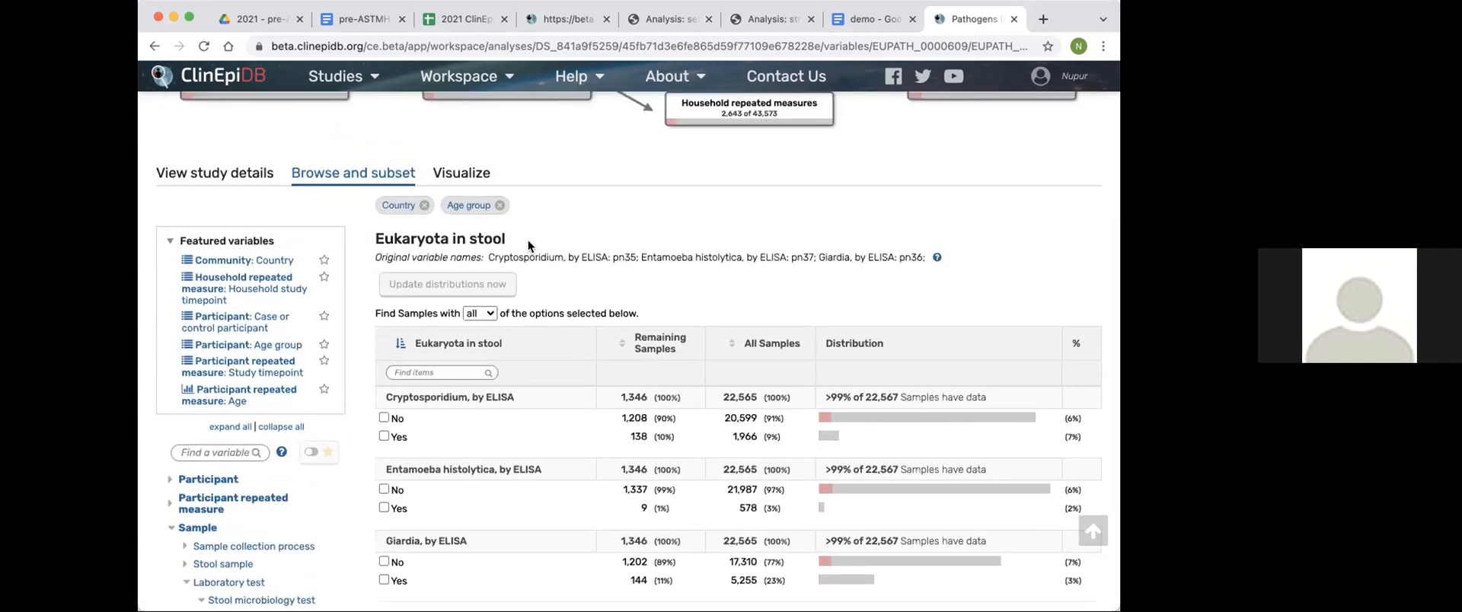
Create a new Mosaic Plot 2x2 Table visualization for the analysis.
left_click(465, 170)
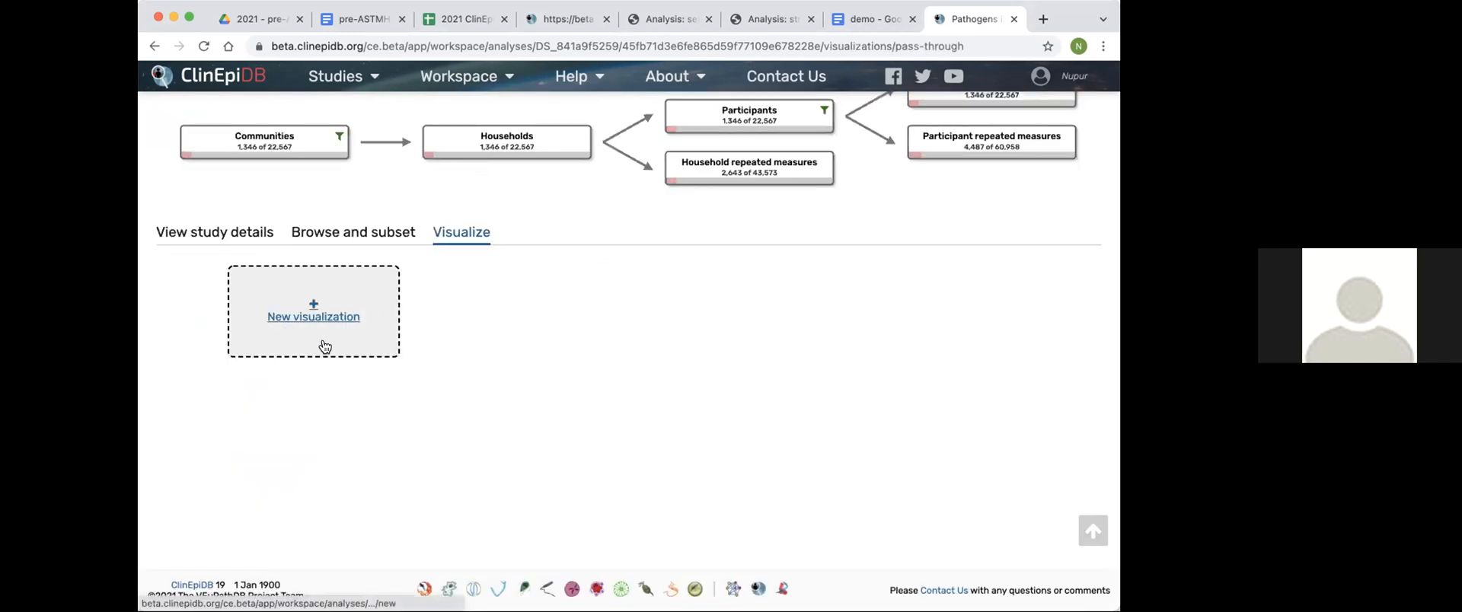
left_click(338, 308)
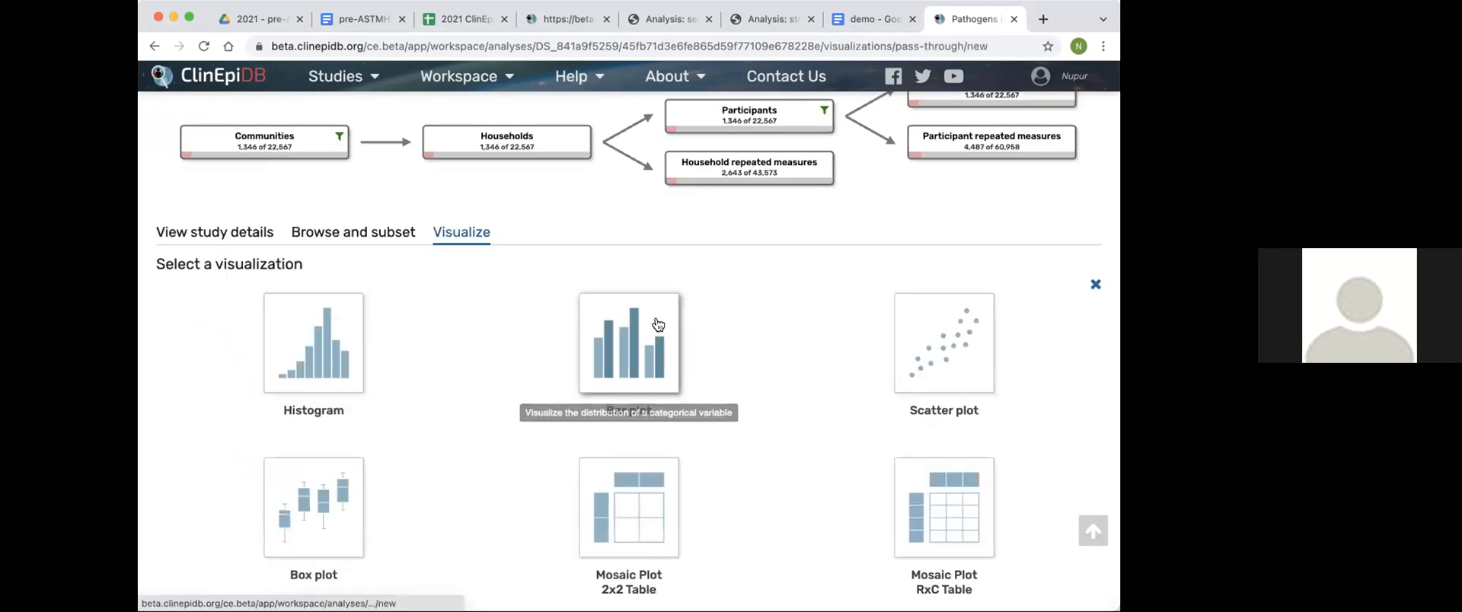
scroll(738, 273, "down", 1)
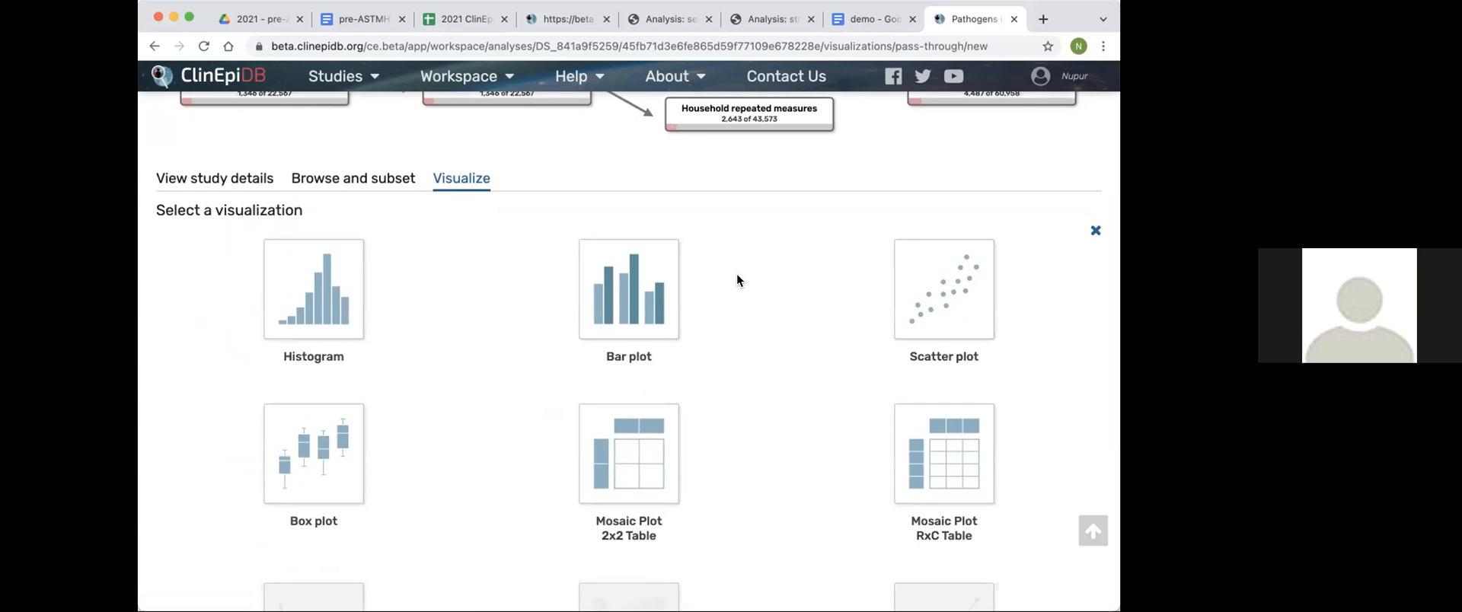
scroll(737, 280, "down", 1)
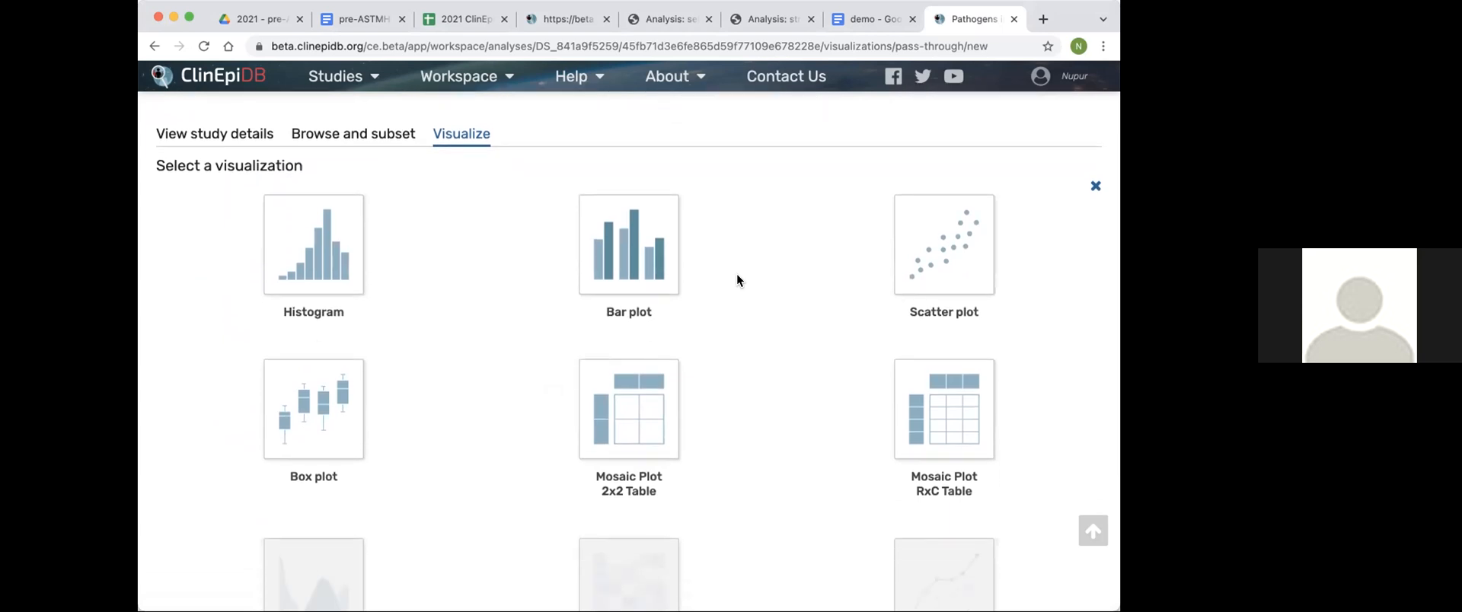
scroll(737, 278, "down", 1)
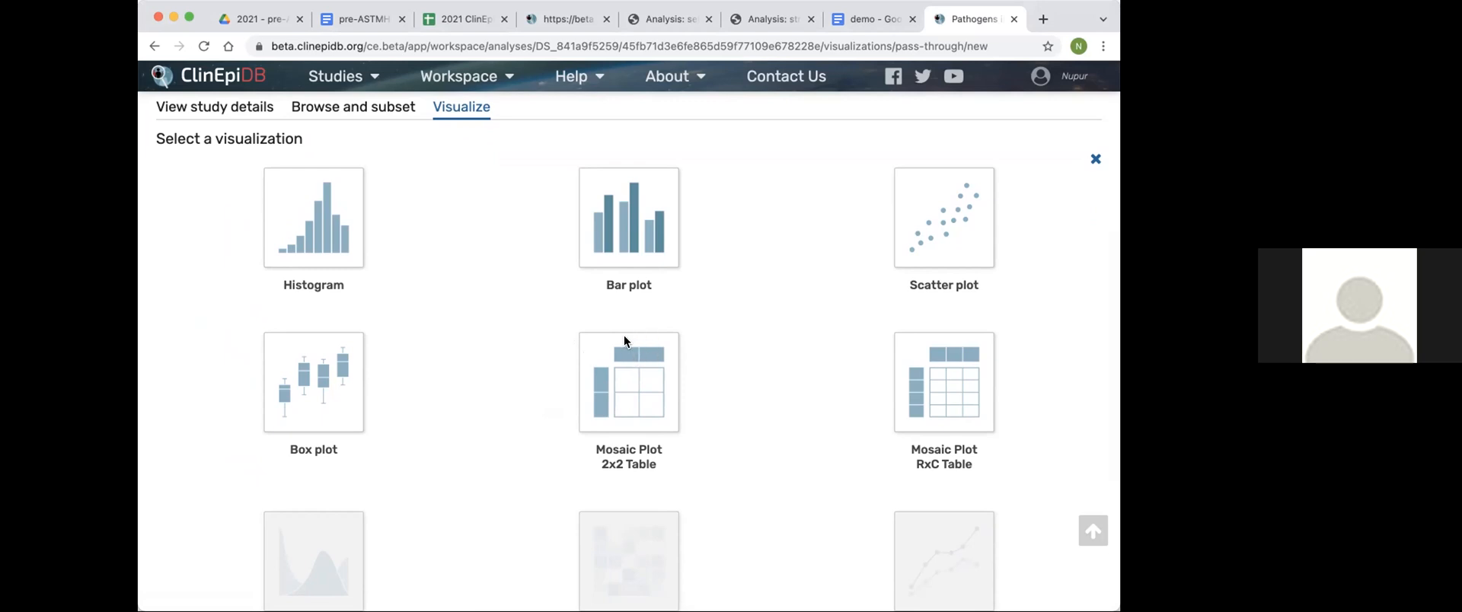
left_click(609, 354)
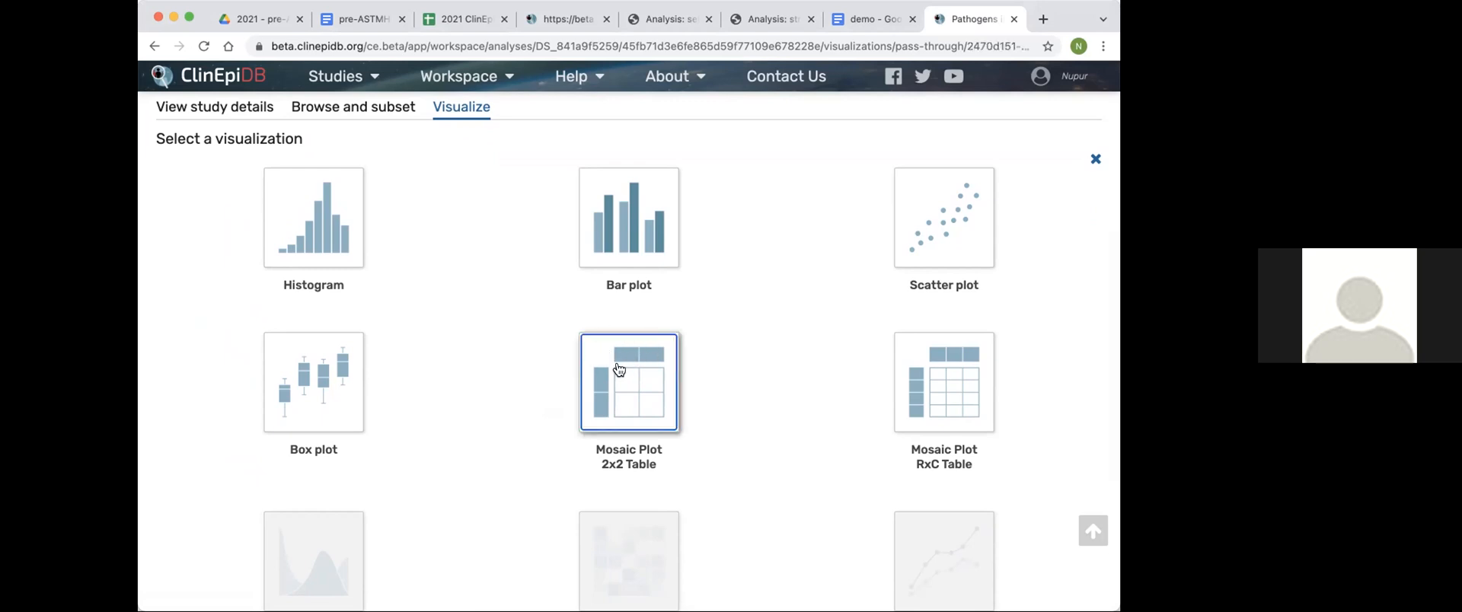
scroll(613, 254, "down", 2)
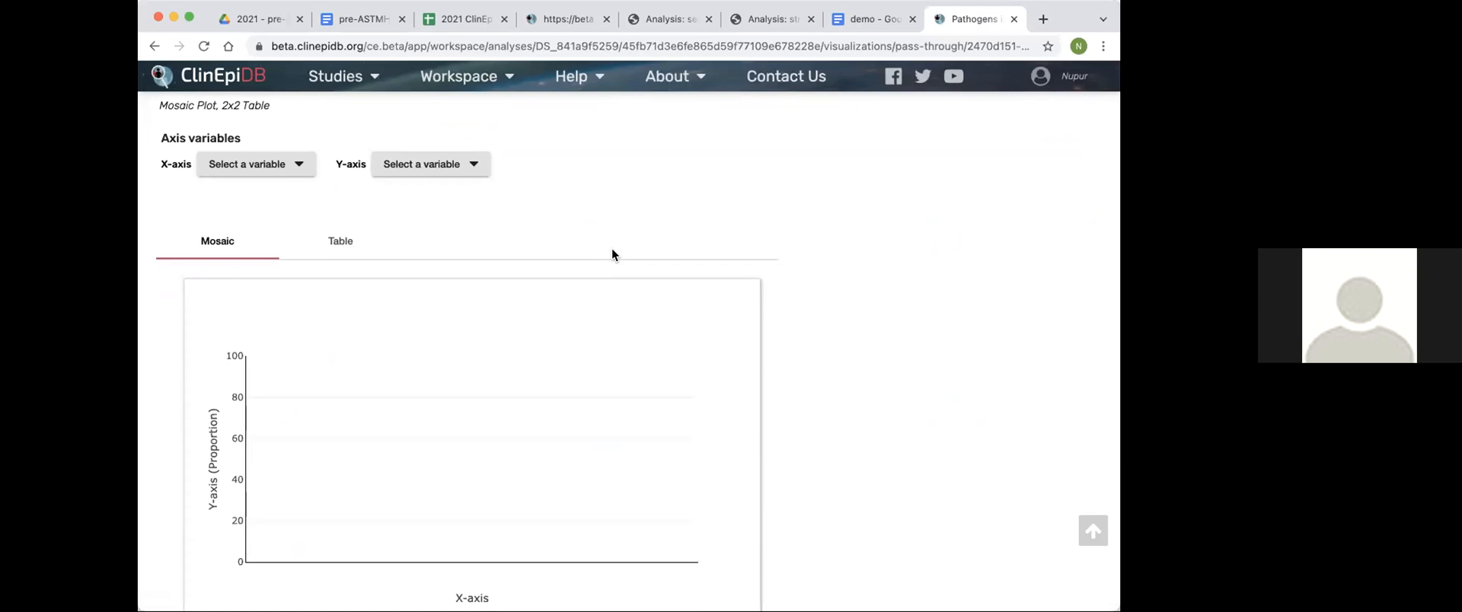
Plot Case or control participant on the X-axis against Rotavirus, by ELISA on the Y-axis.
left_click(244, 154)
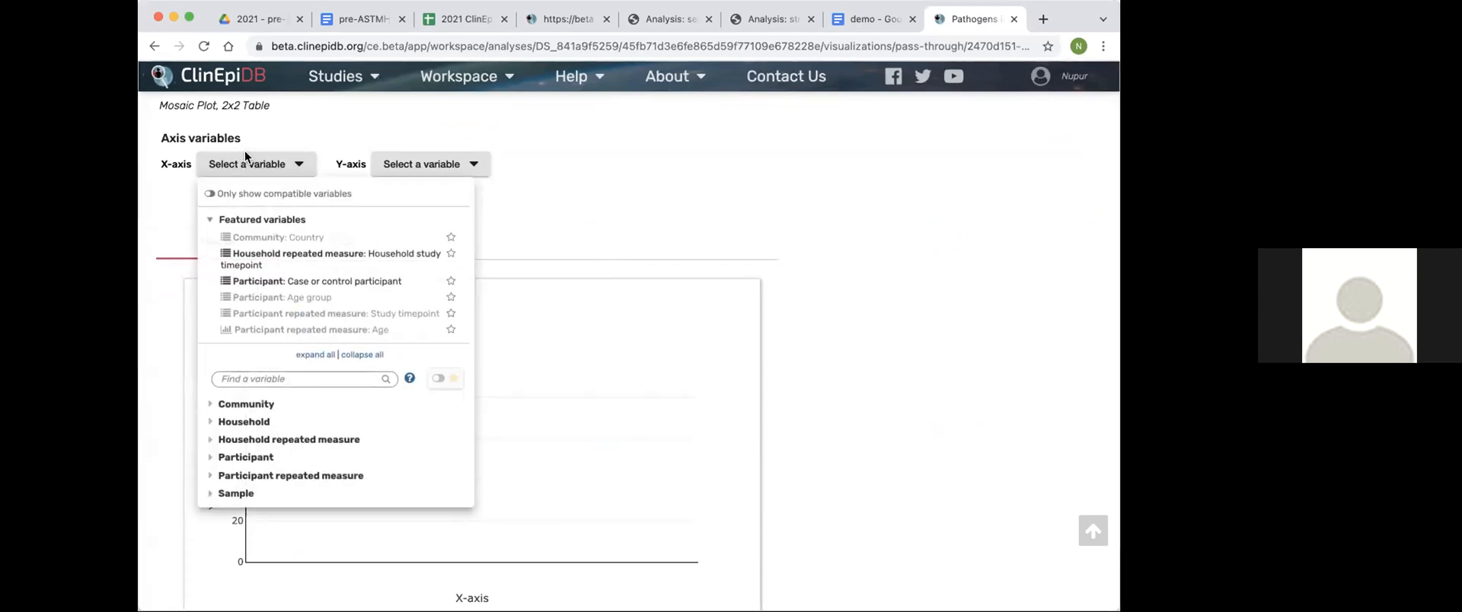
left_click(316, 280)
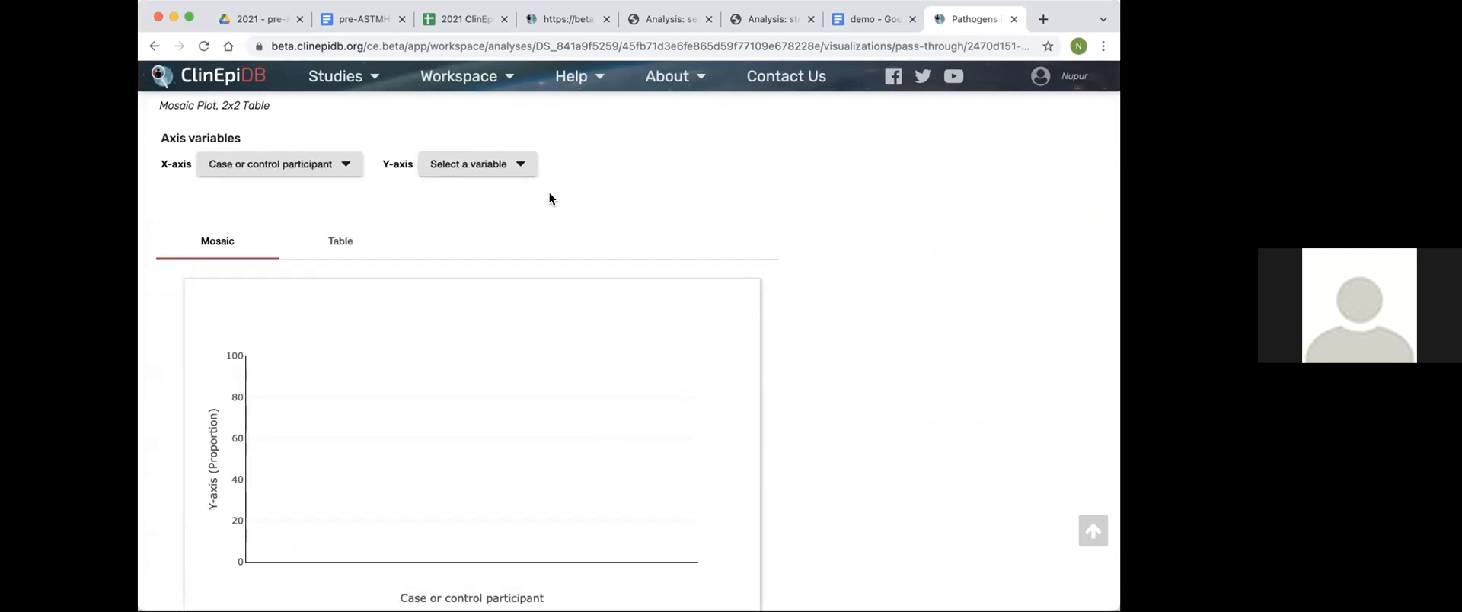
left_click(488, 160)
left_click(515, 378)
type("rota")
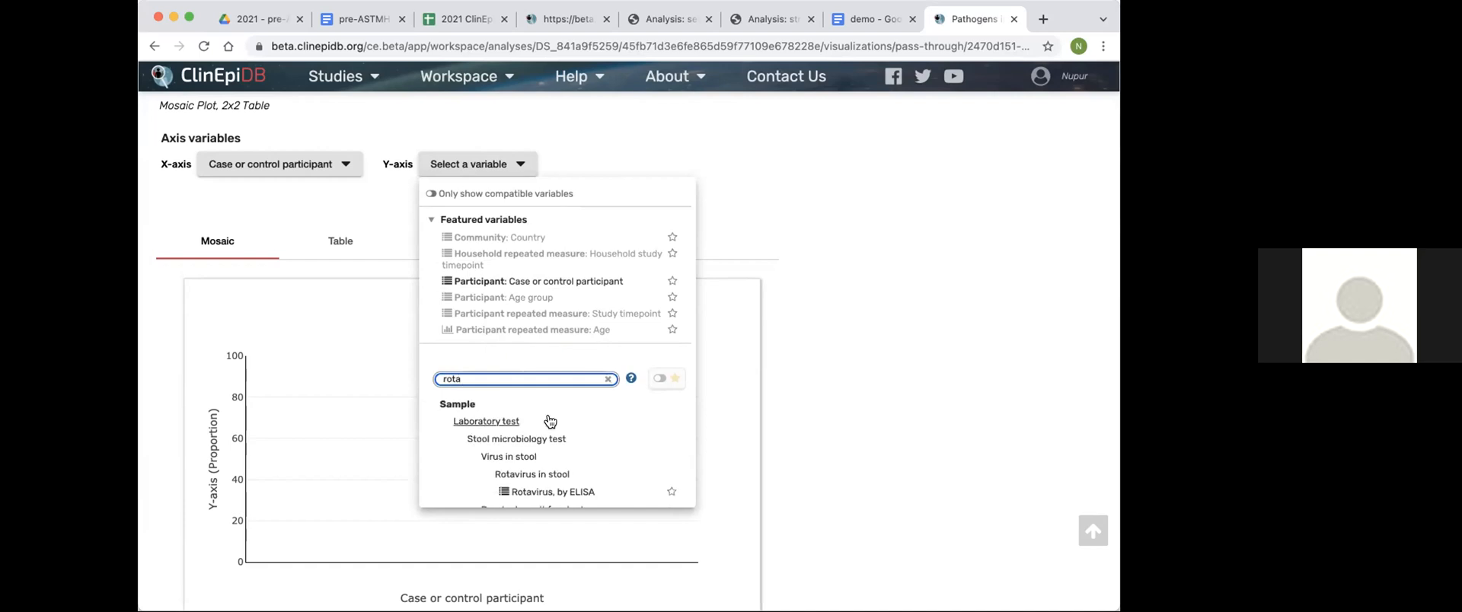
scroll(549, 422, "down", 3)
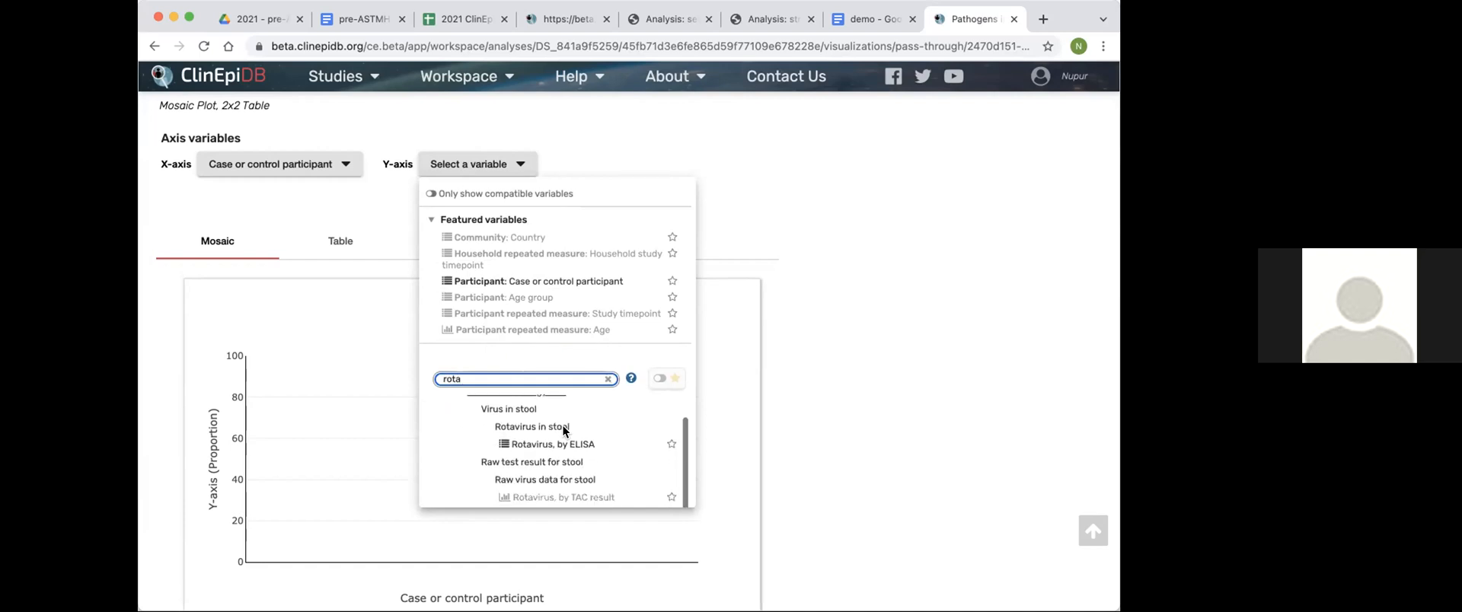
left_click(550, 444)
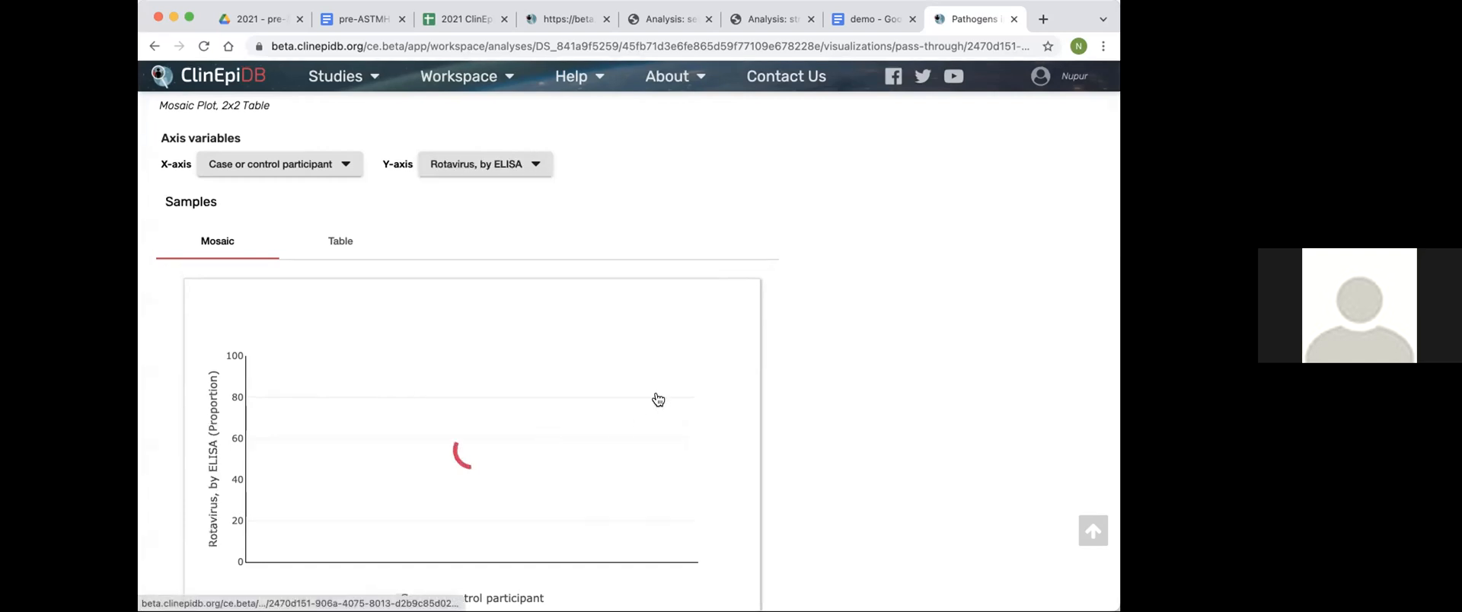
Examine the mosaic plot, comparing the rotavirus-positive proportions between cases and controls.
scroll(634, 307, "down", 2)
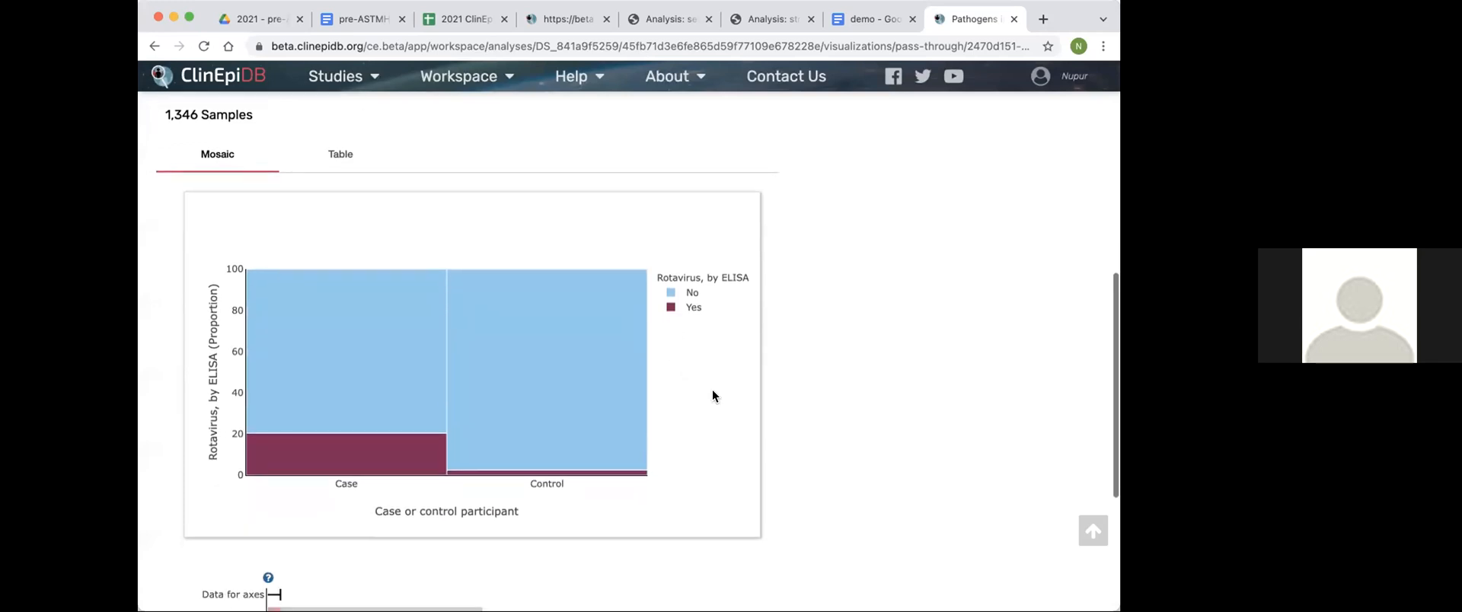
scroll(712, 395, "down", 1)
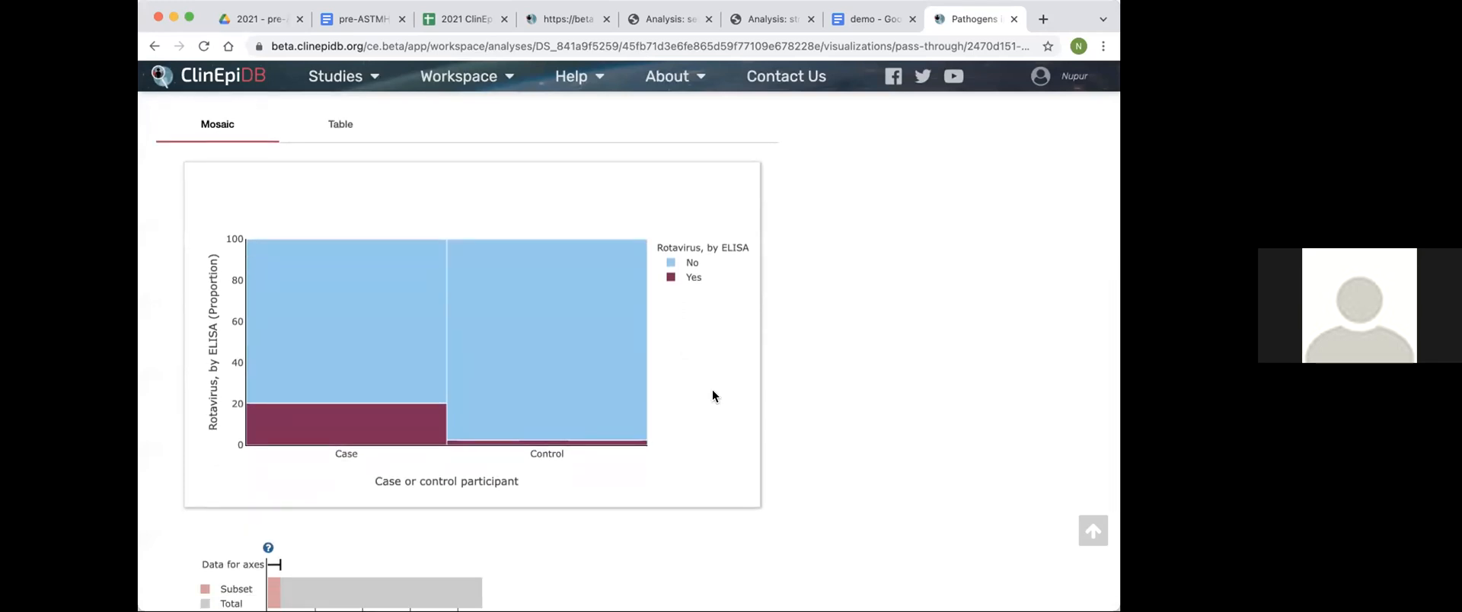
left_click(714, 35)
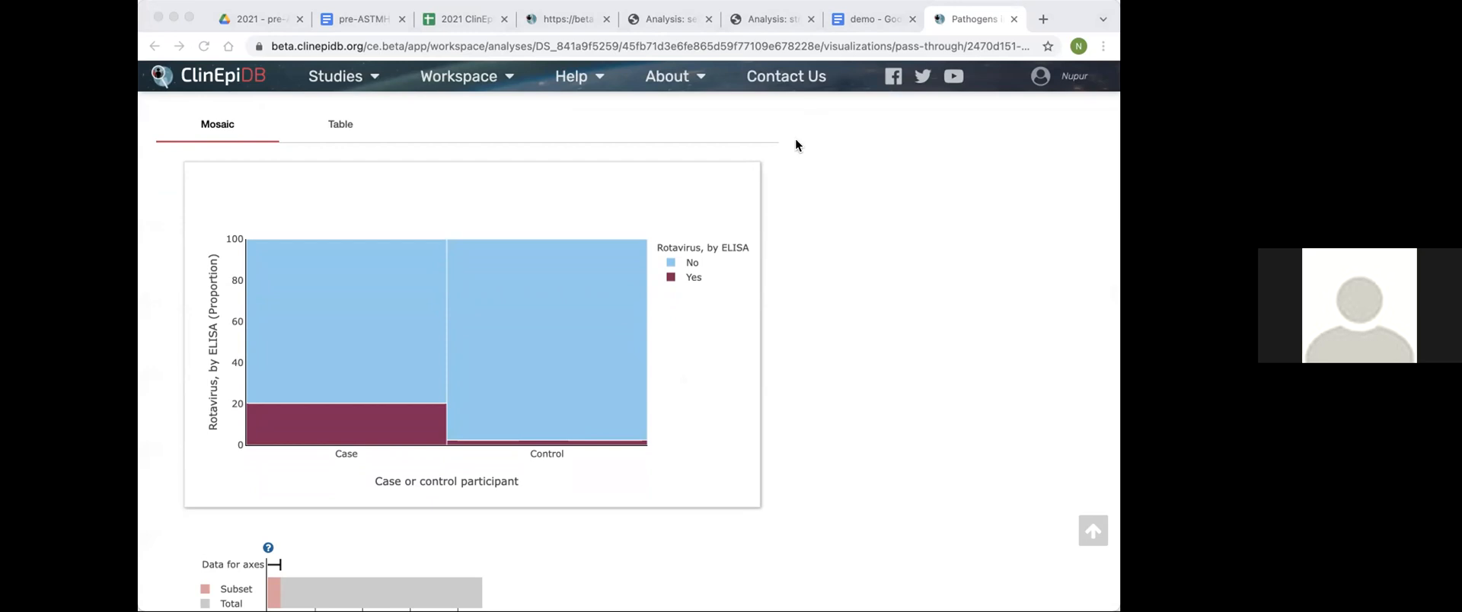
scroll(564, 144, "up", 1)
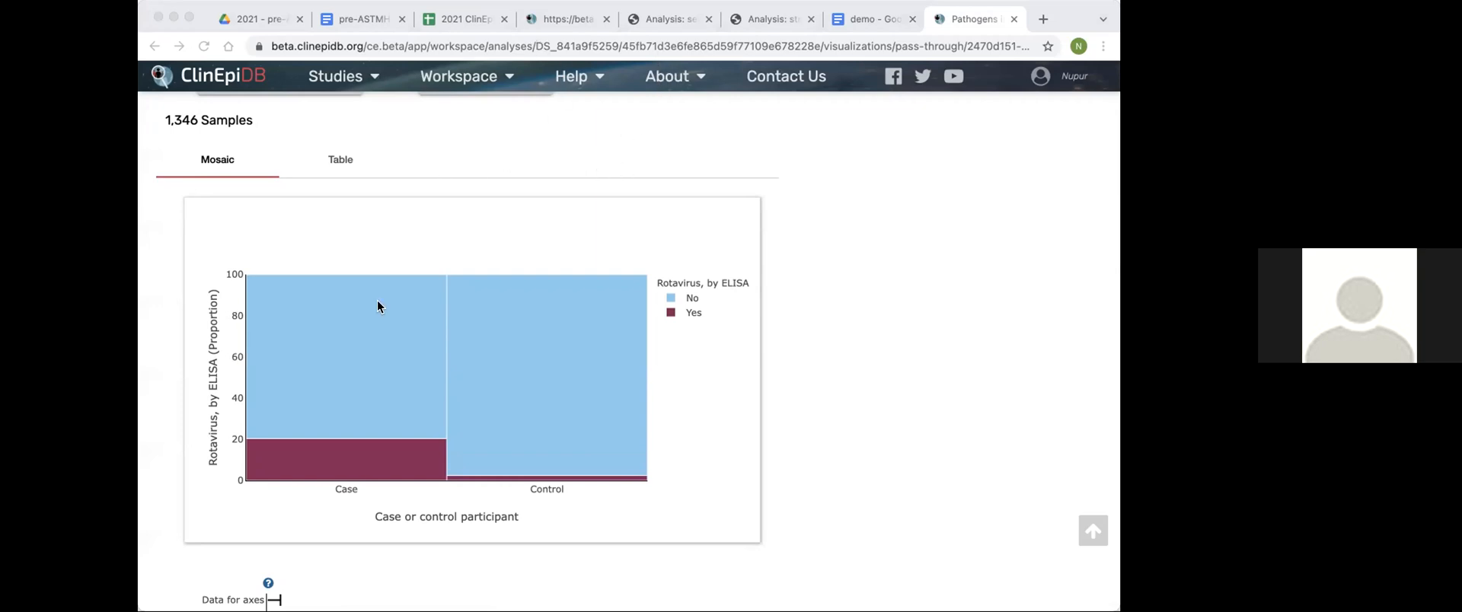
scroll(377, 304, "down", 1)
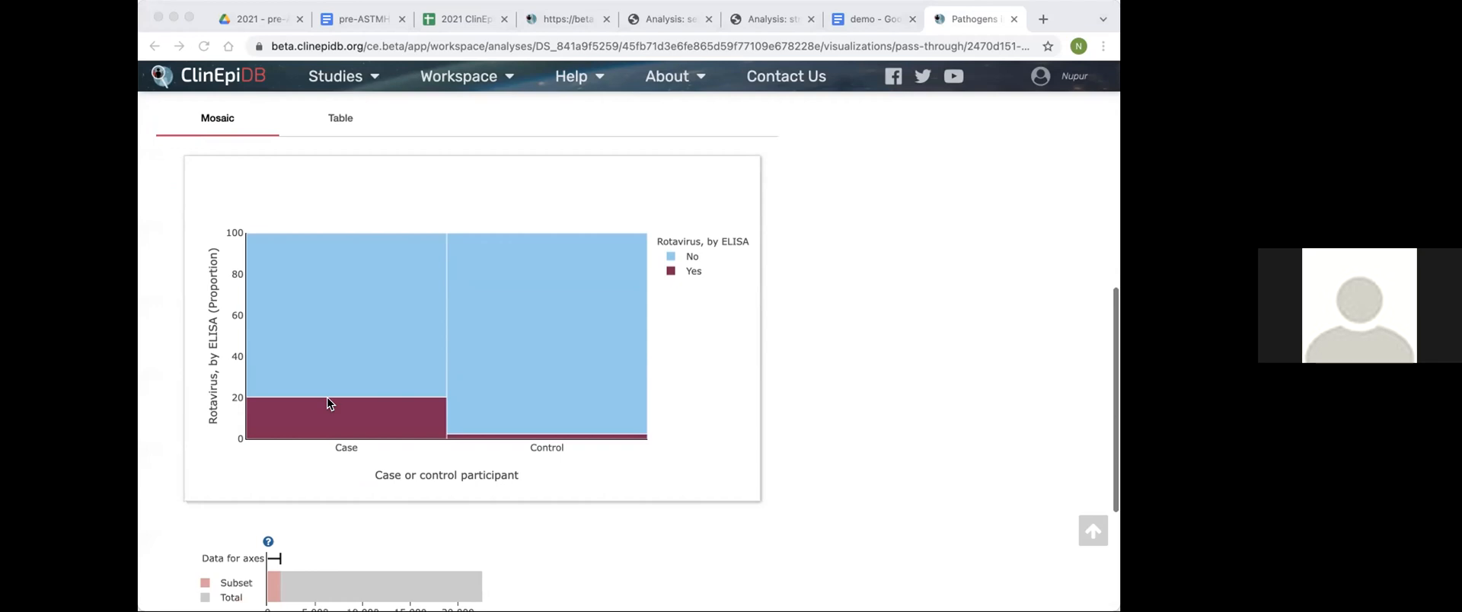
left_click(417, 491)
mouse_move(369, 400)
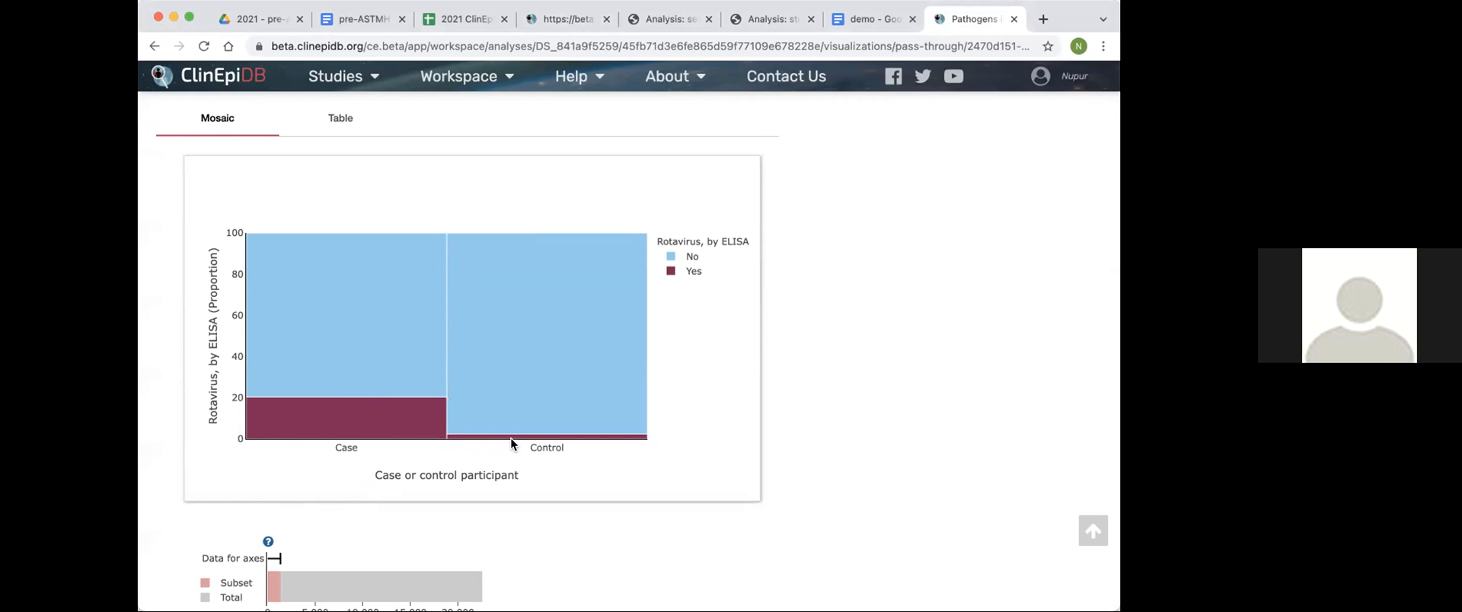
mouse_move(519, 432)
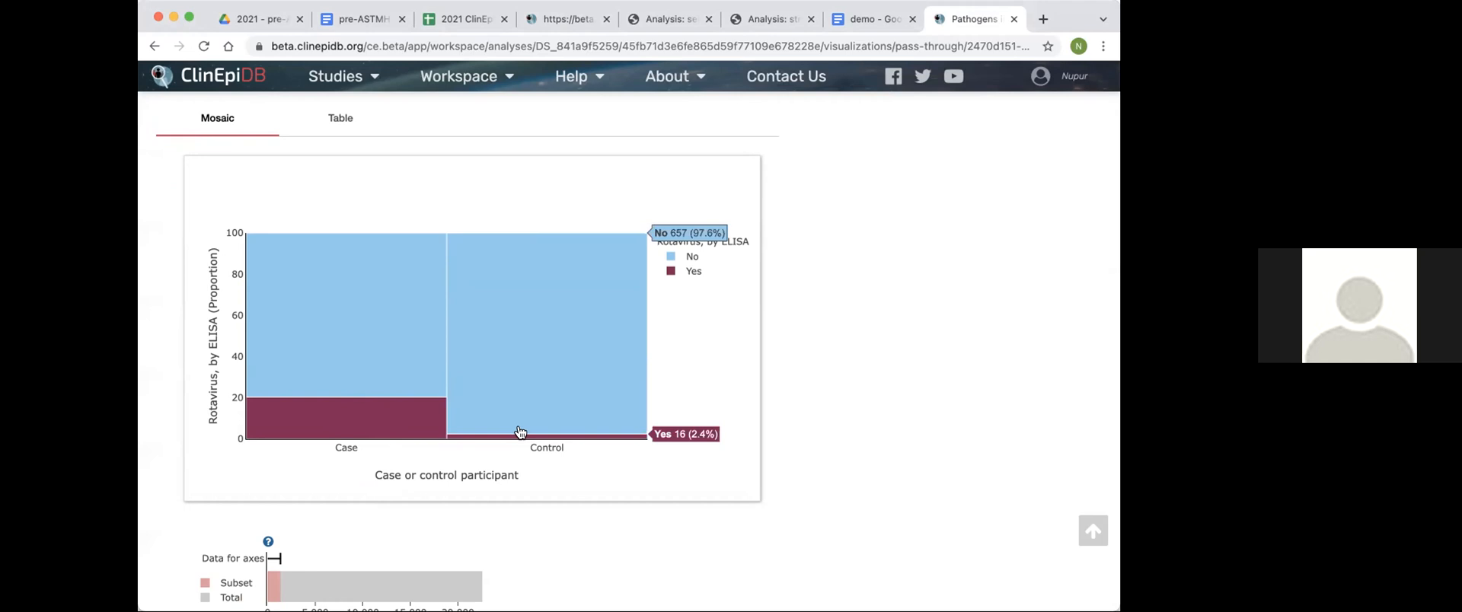
scroll(520, 432, "up", 3)
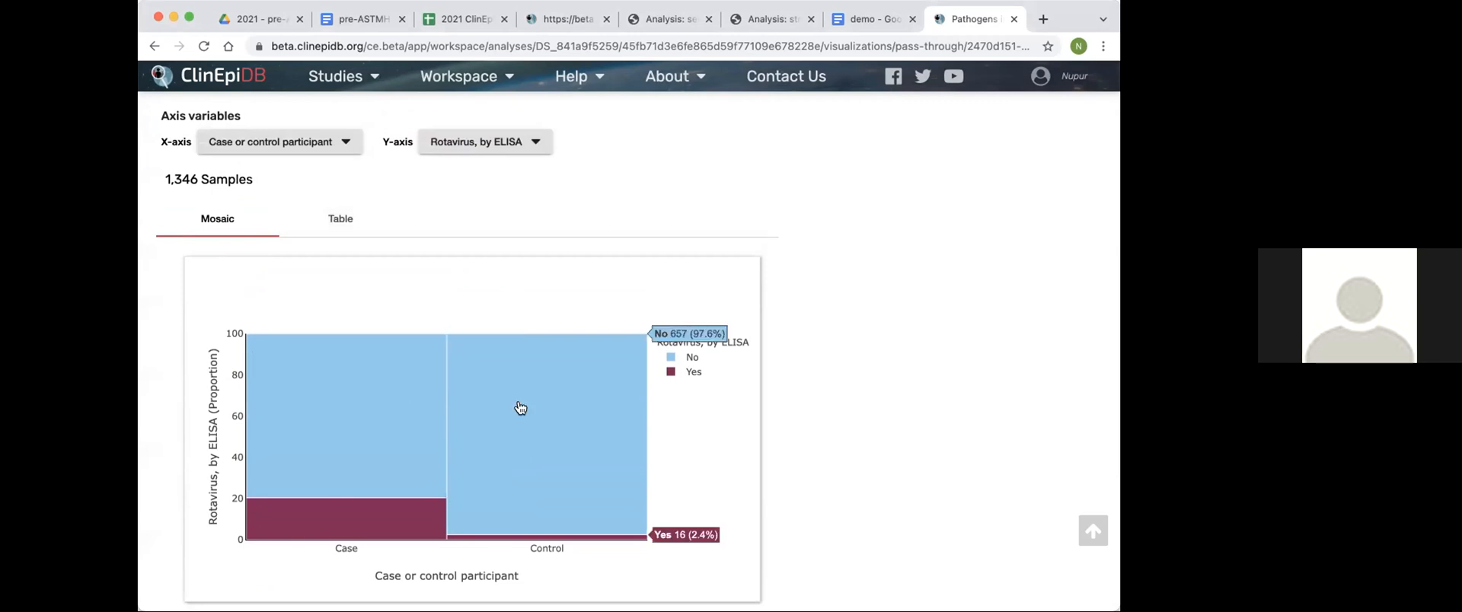
Examine the rotavirus 2x2 table of cases and controls, plus the subset size and missing-data summary beneath the mosaic plot.
scroll(403, 280, "down", 1)
left_click(358, 193)
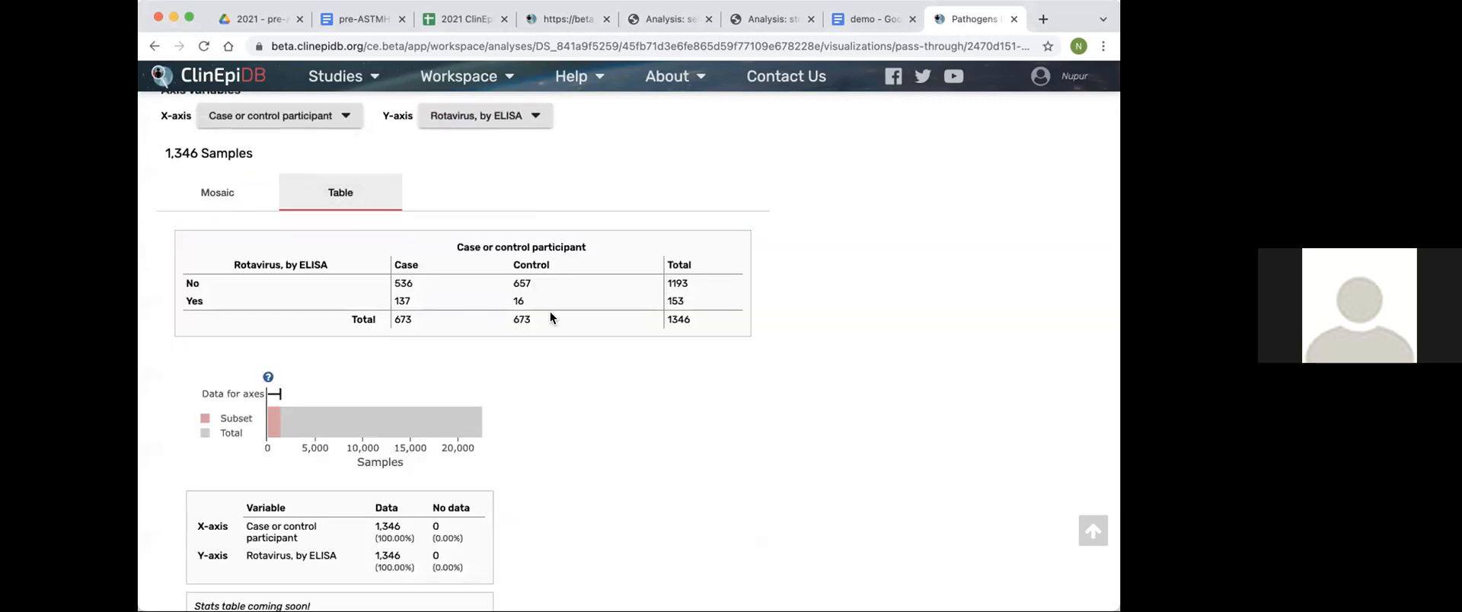
left_click(207, 192)
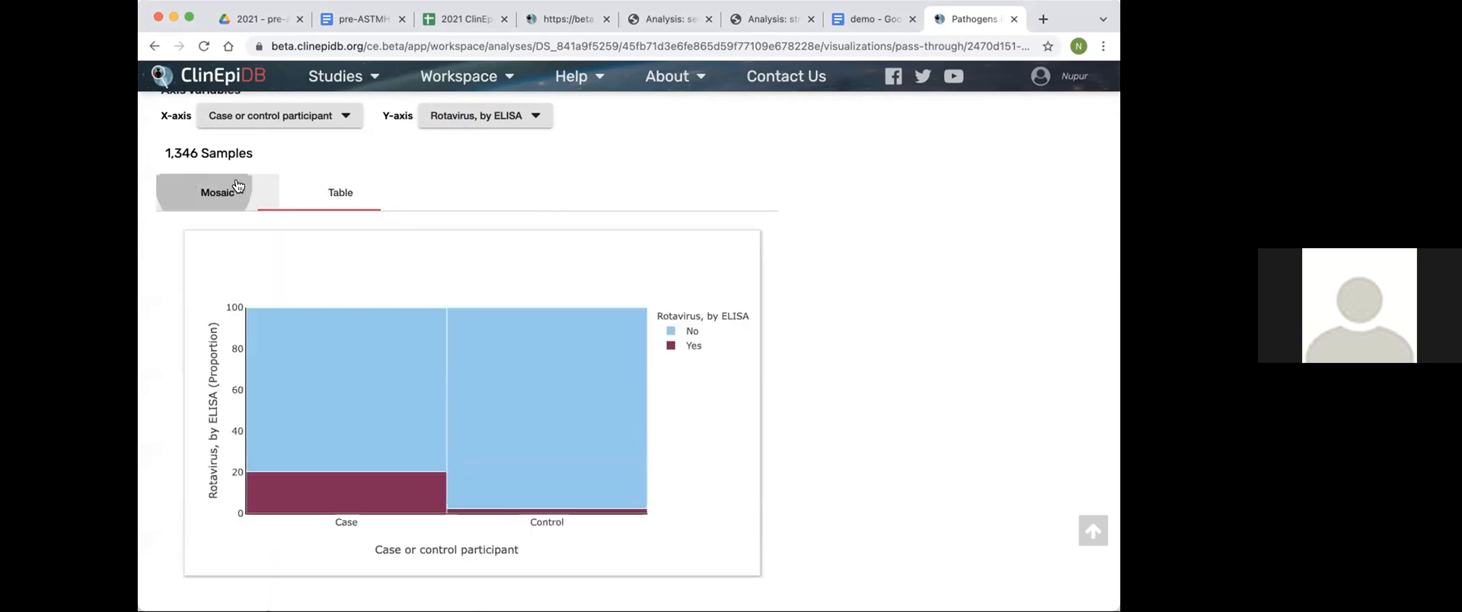
scroll(449, 221, "down", 1)
scroll(450, 218, "down", 5)
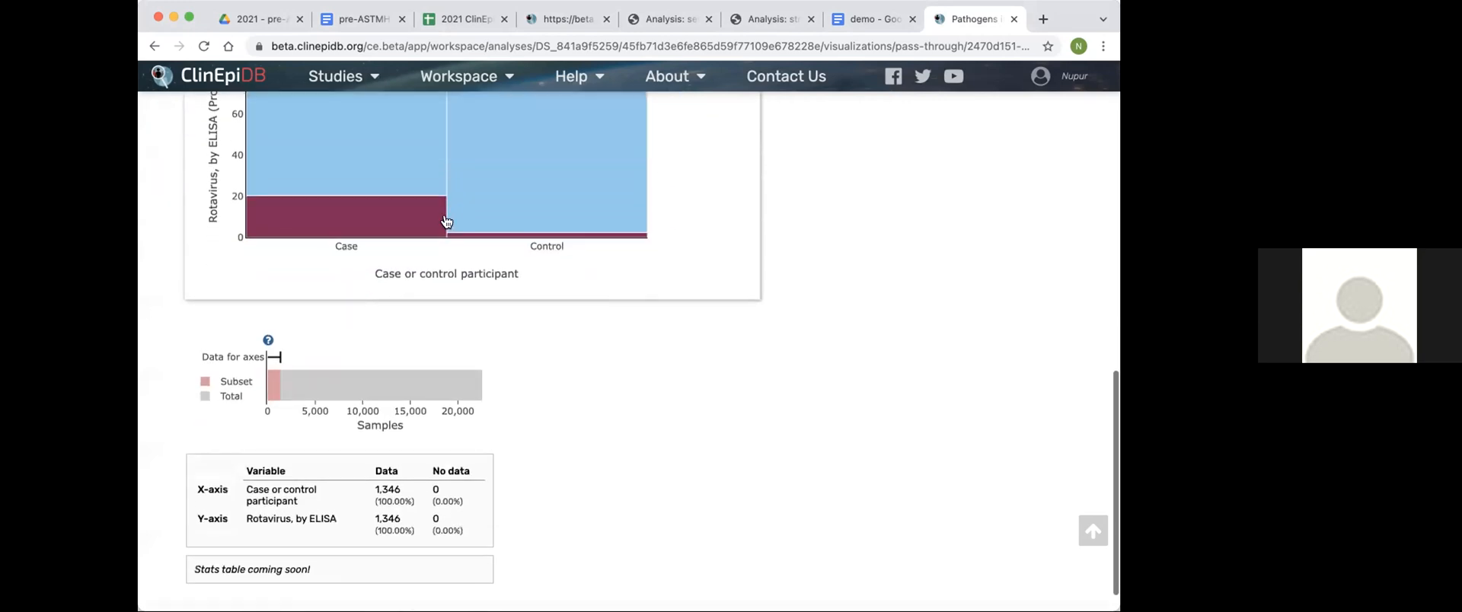
mouse_move(263, 372)
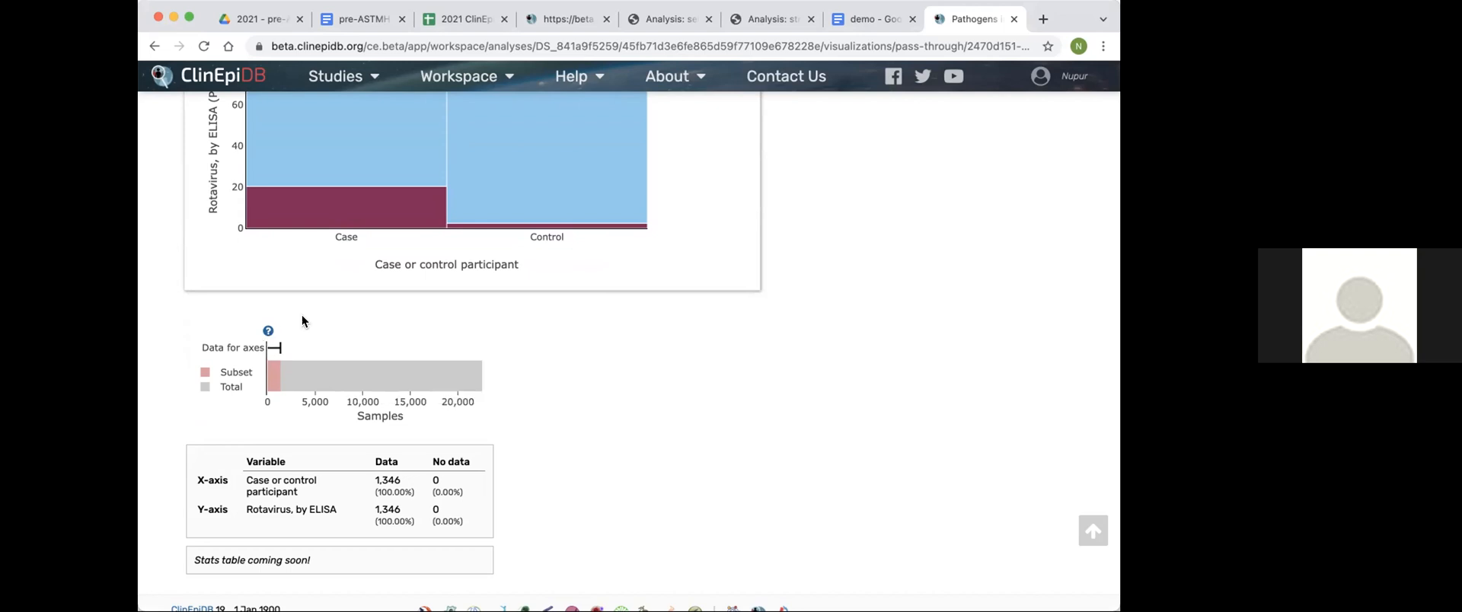
scroll(302, 320, "down", 1)
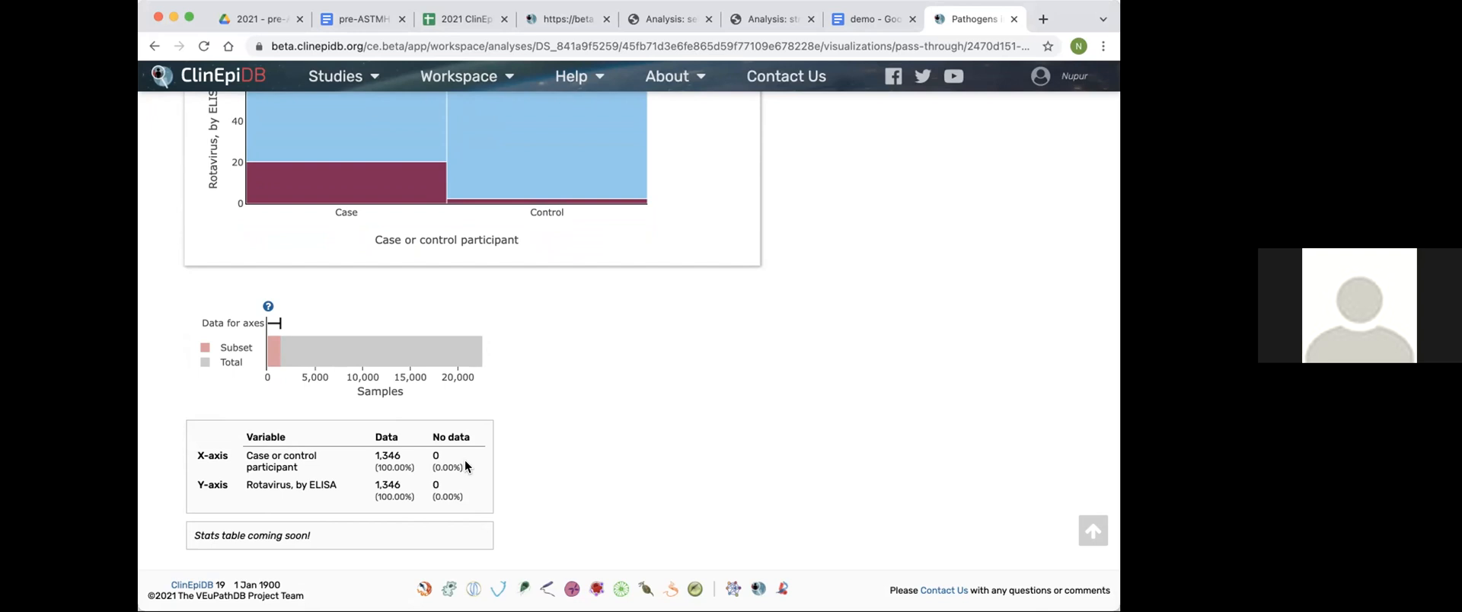
scroll(466, 466, "up", 1)
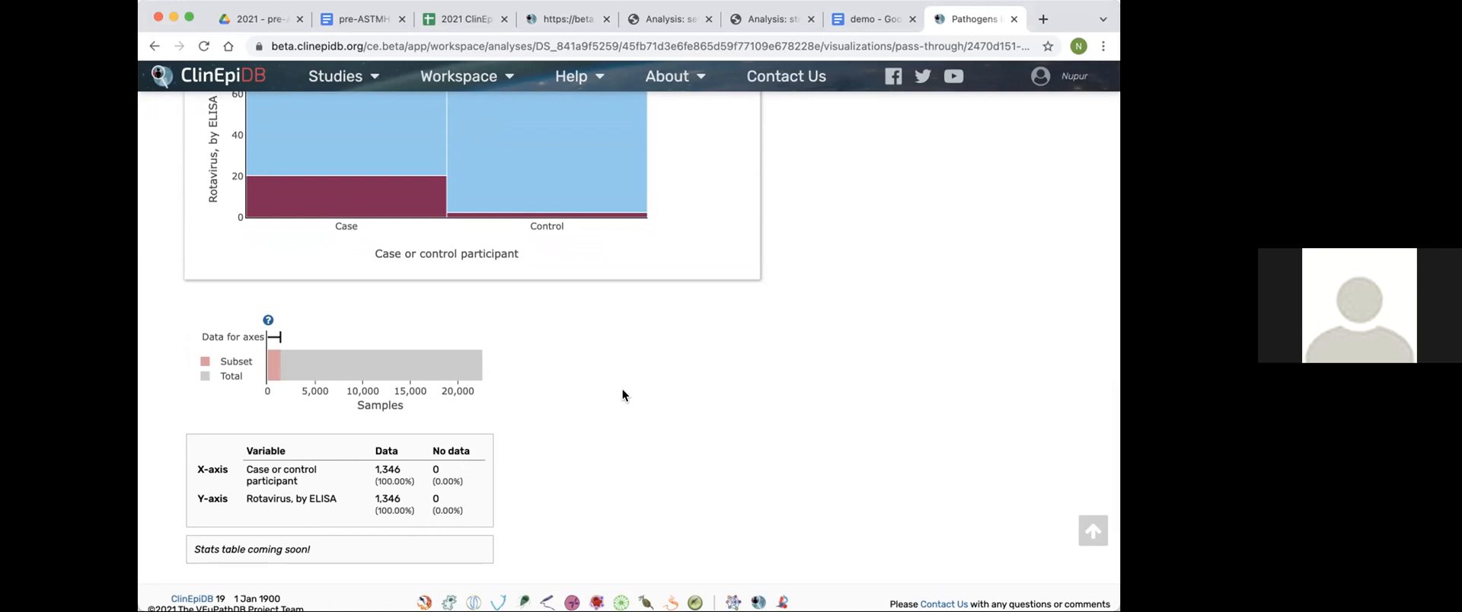
scroll(623, 391, "up", 5)
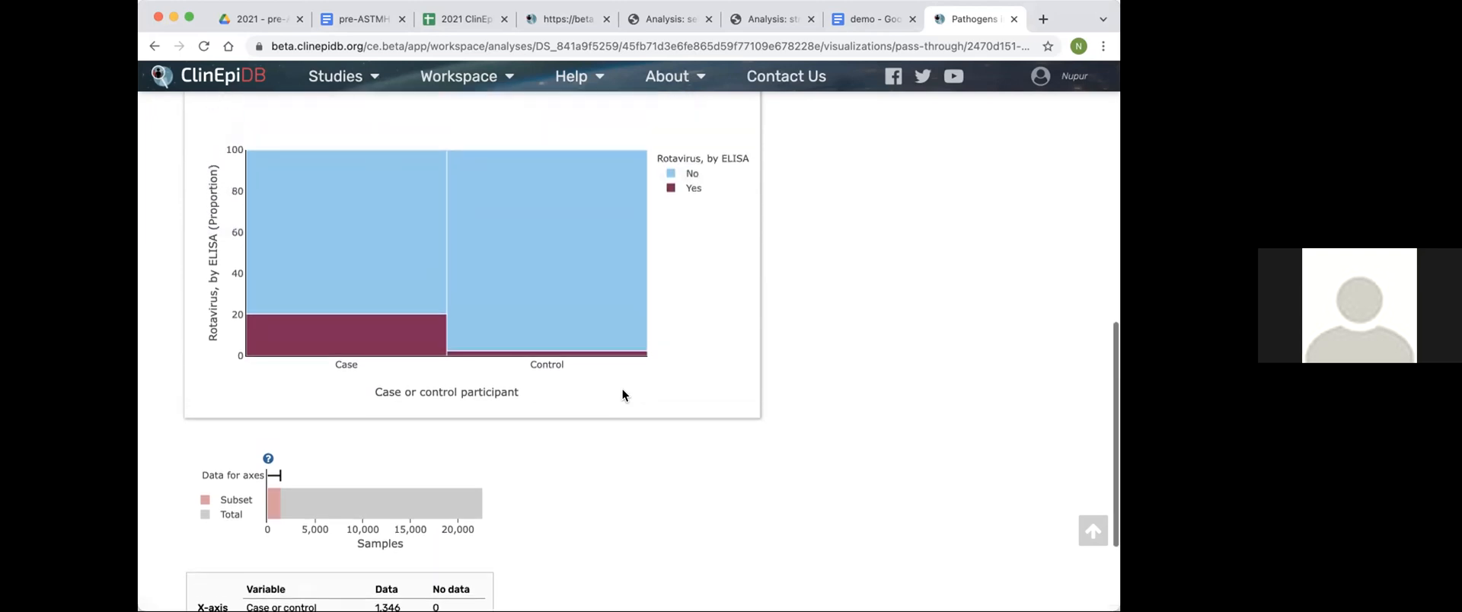
Name the visualization Rotavirus and return to the list of the analysis's visualizations.
scroll(622, 390, "up", 10)
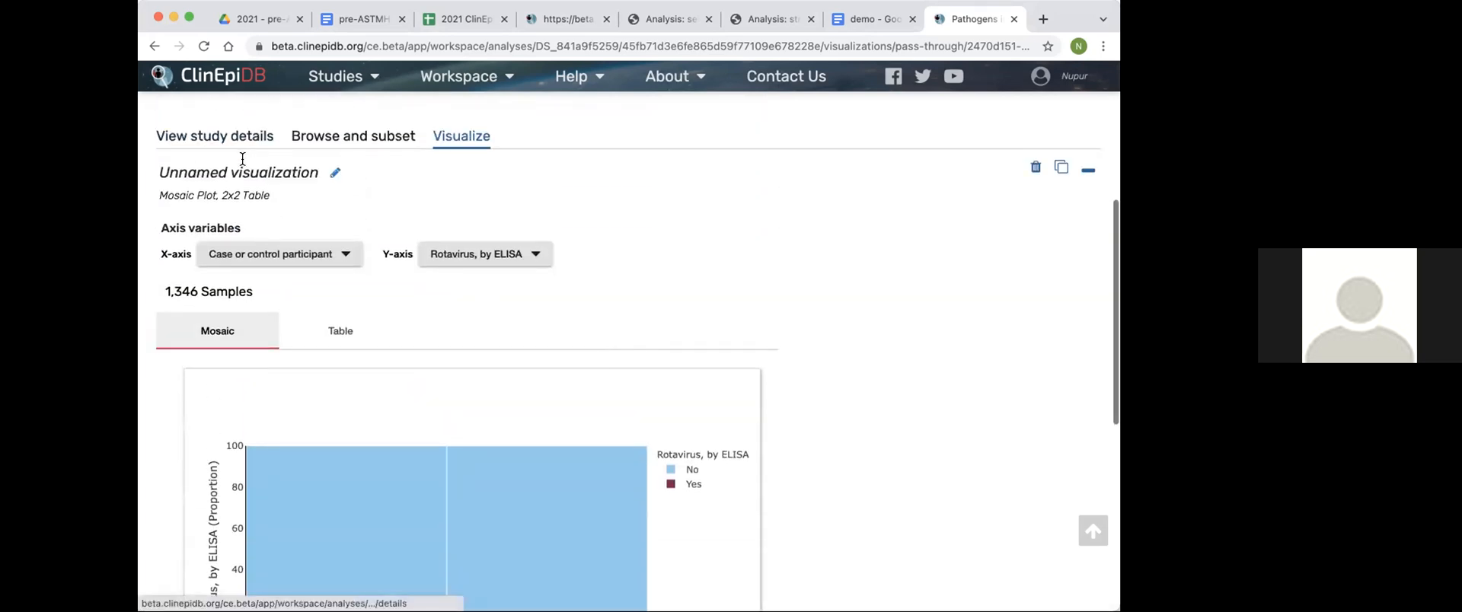
left_click(240, 162)
type("Rota")
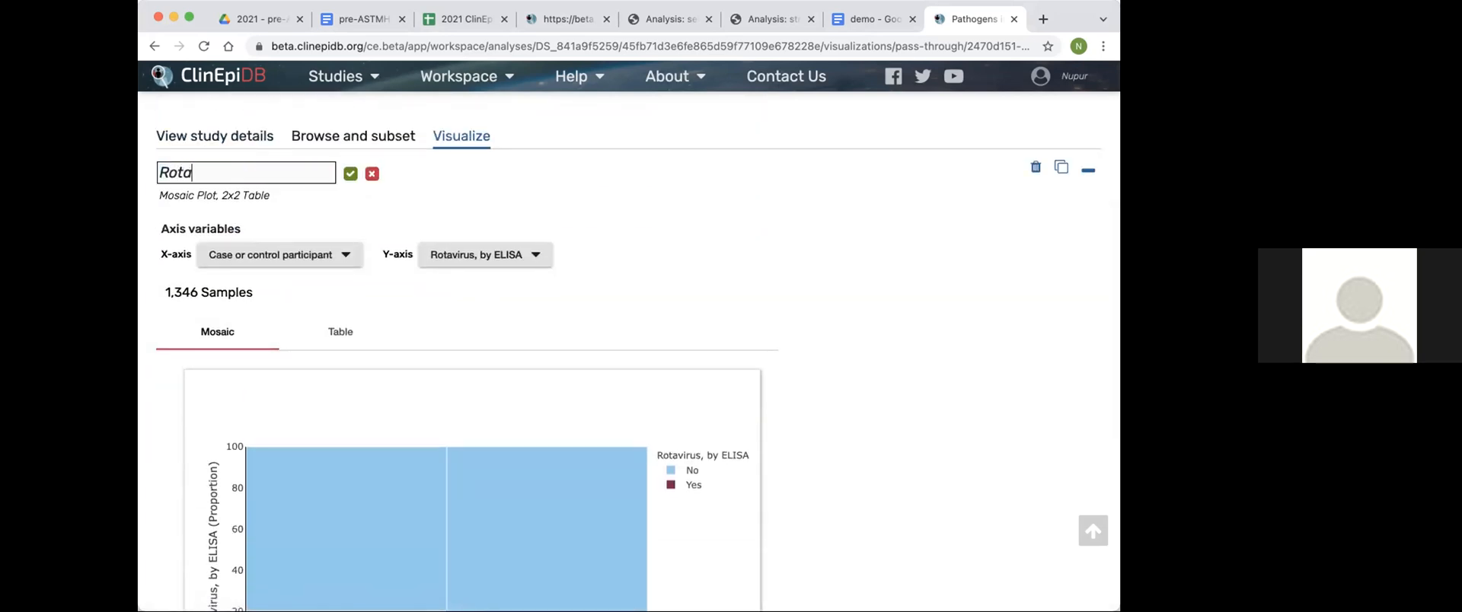
type("virus")
left_click(340, 164)
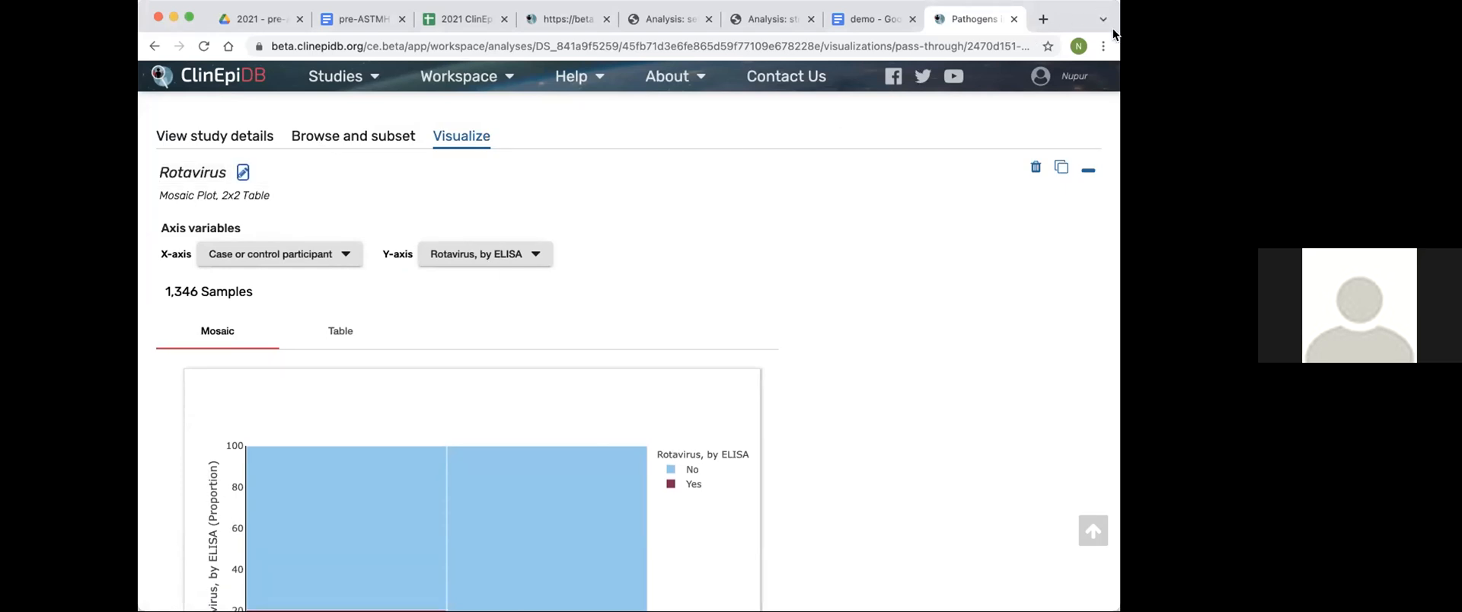
left_click(1086, 167)
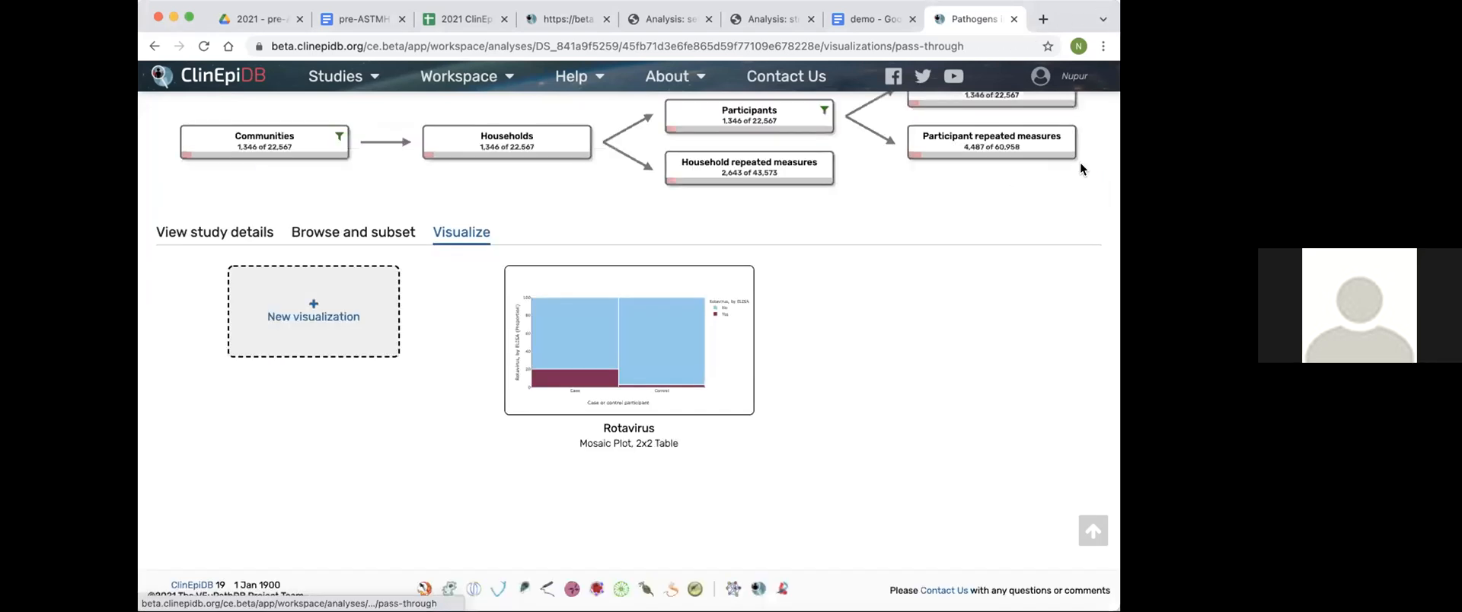
Create a second Mosaic Plot 2x2 Table visualization with Case or control participant on the X-axis.
left_click(314, 306)
scroll(697, 387, "down", 5)
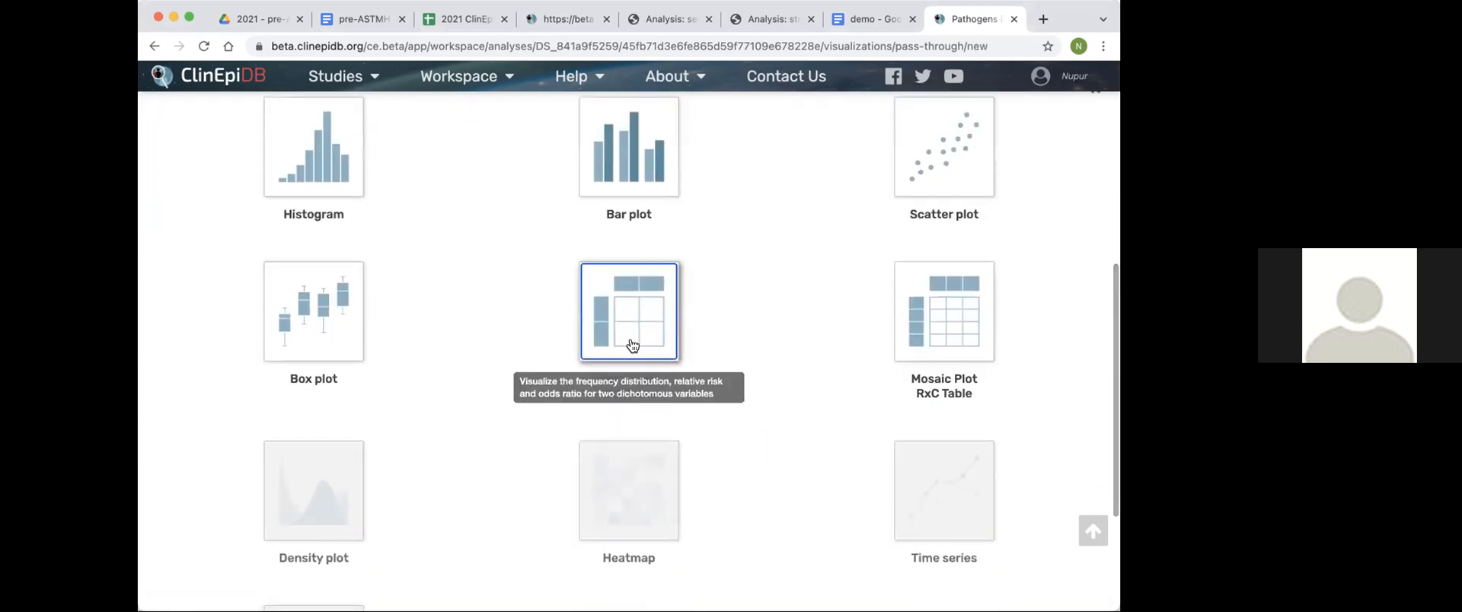
left_click(653, 327)
left_click(259, 154)
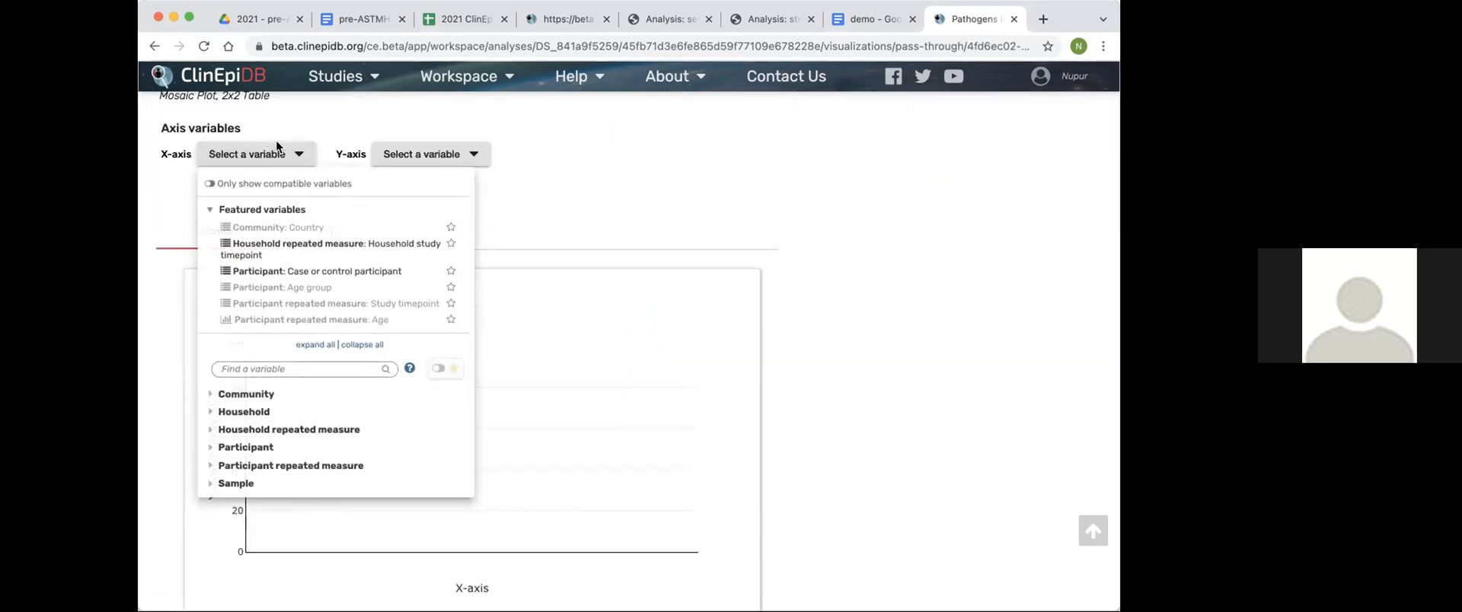
left_click(326, 266)
Set the Y-axis variable to Cryptosporidium, by ELISA and compare the positive proportions between cases and controls.
left_click(468, 154)
left_click(533, 368)
type("crypto")
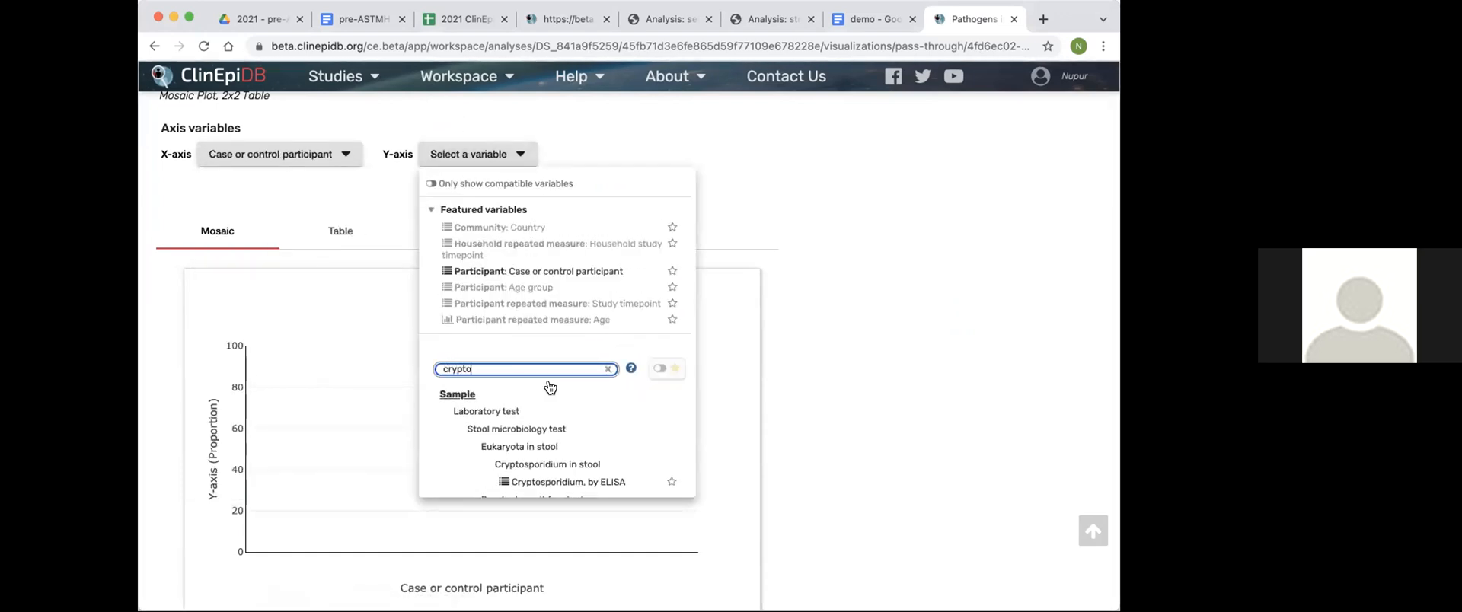
scroll(593, 398, "down", 1)
left_click(564, 434)
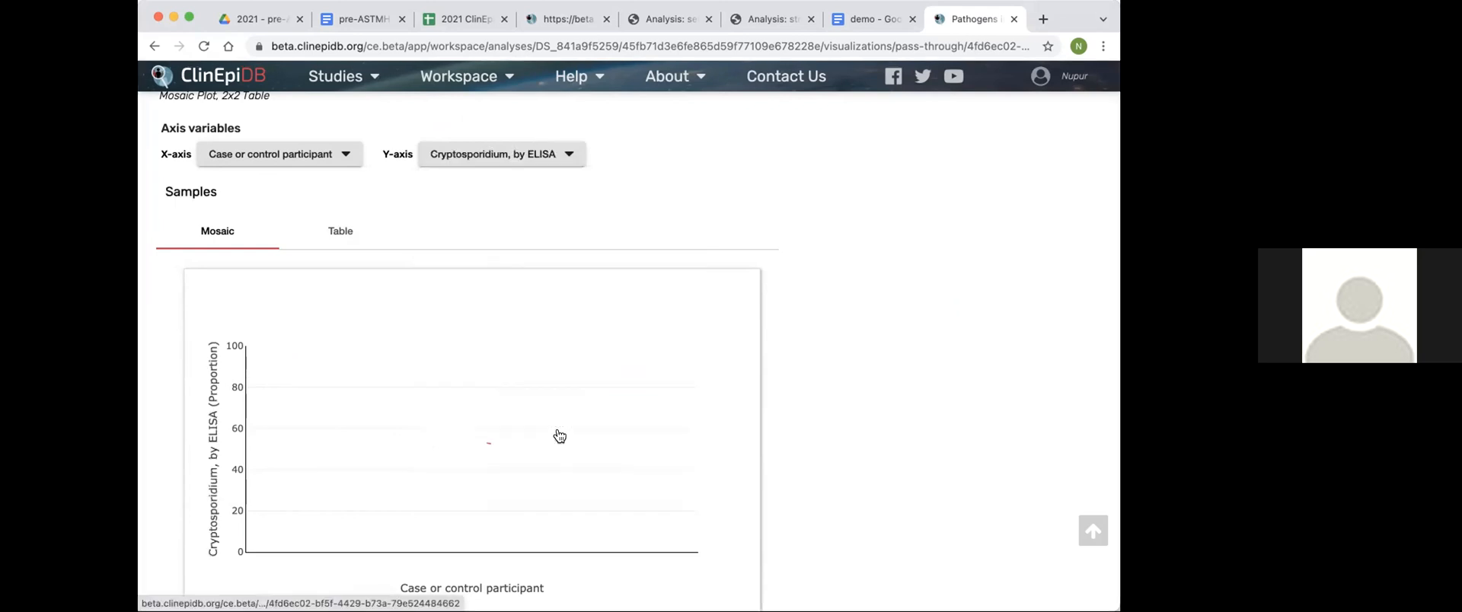
scroll(821, 349, "down", 1)
scroll(821, 348, "down", 5)
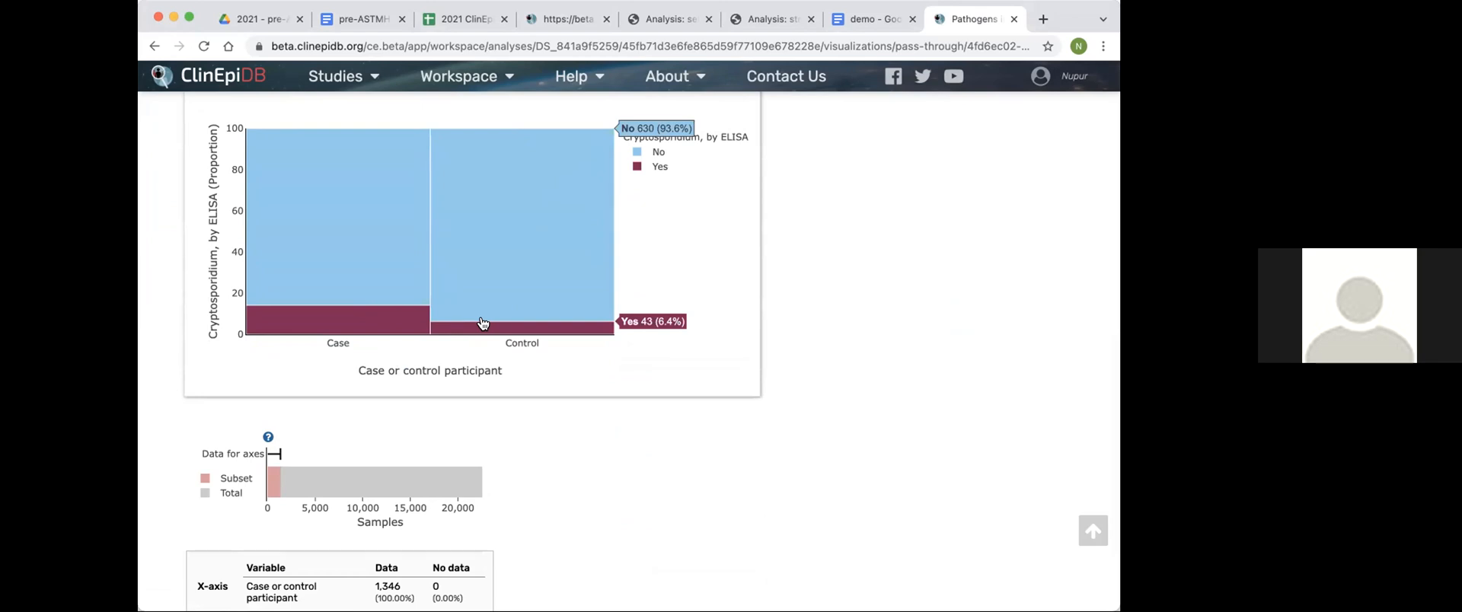
Name the visualization Cryptosporidium and return to the list of visualizations.
scroll(711, 273, "up", 5)
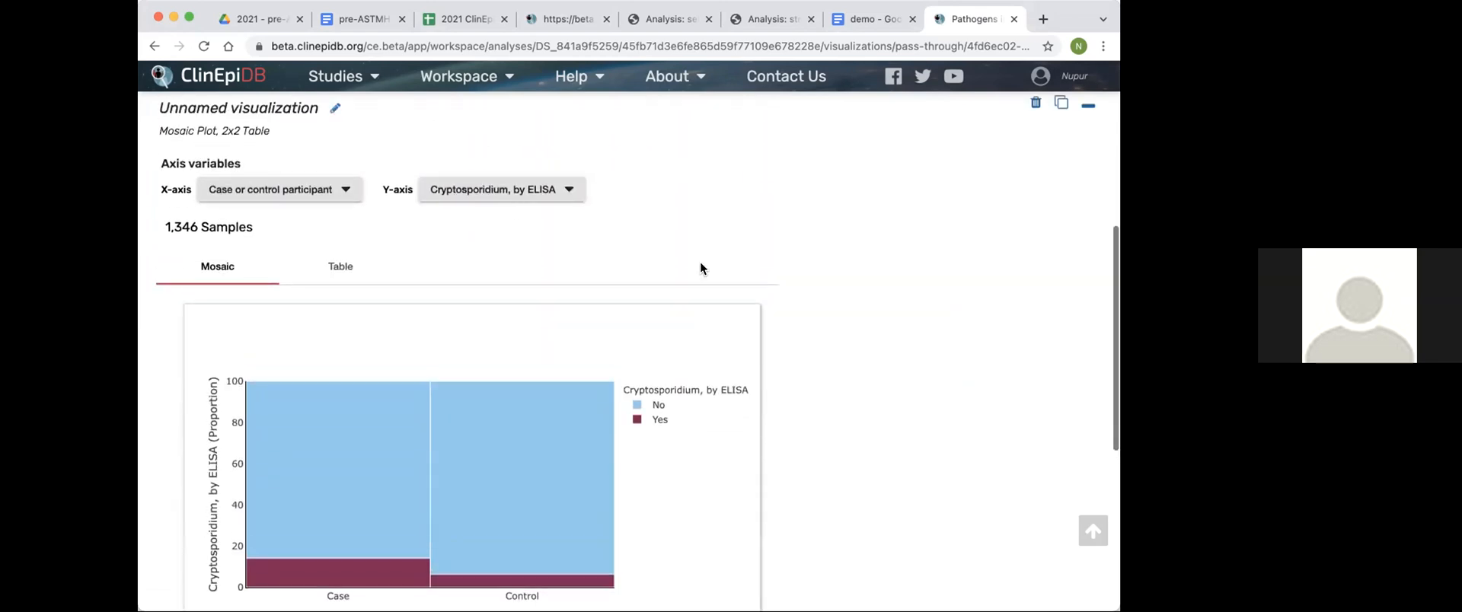
scroll(244, 116, "up", 1)
left_click(245, 117)
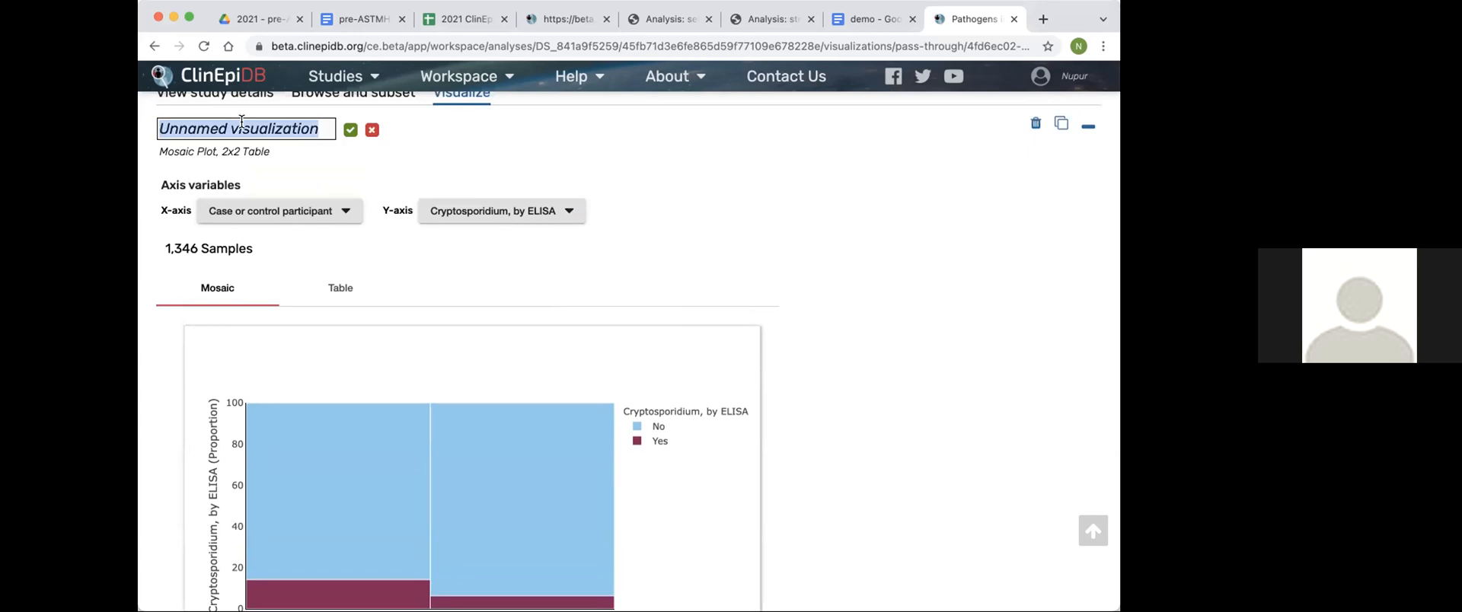
type("Cryp")
key("BackSpace")
type("ptosporidium")
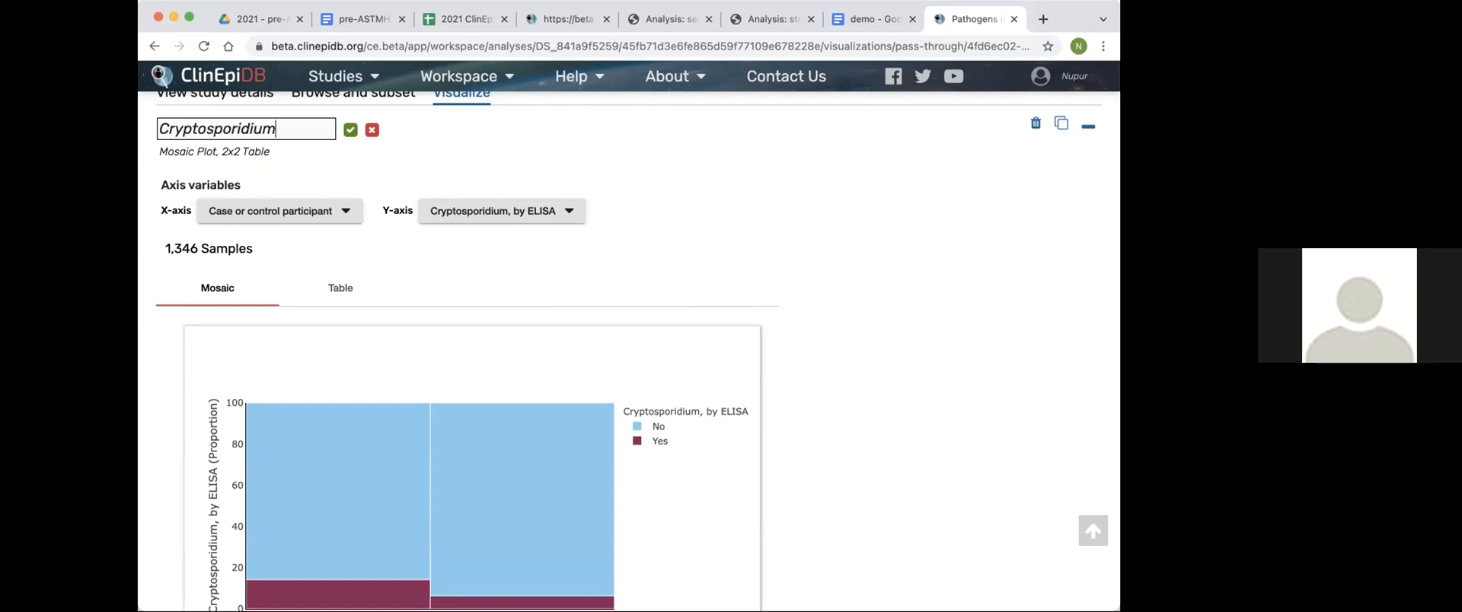
left_click(348, 130)
left_click(1082, 126)
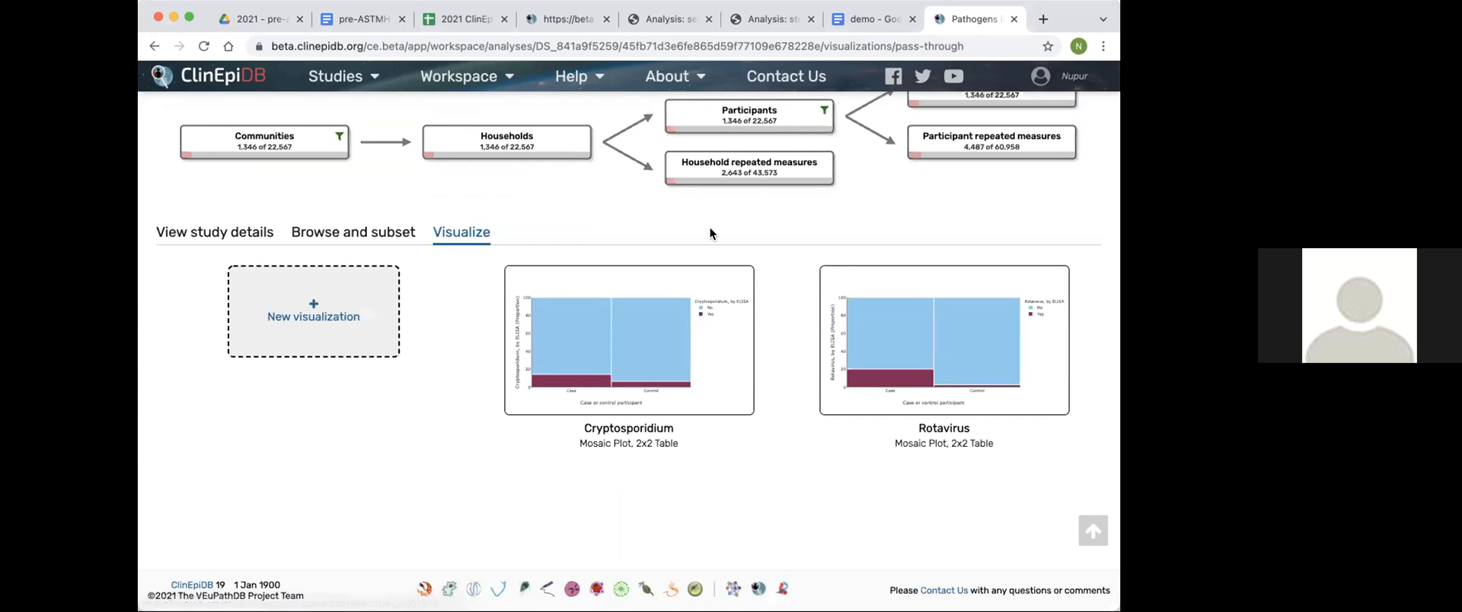
Create a third Mosaic Plot 2x2 Table visualization using Case or control participant as the X-axis variable.
left_click(319, 297)
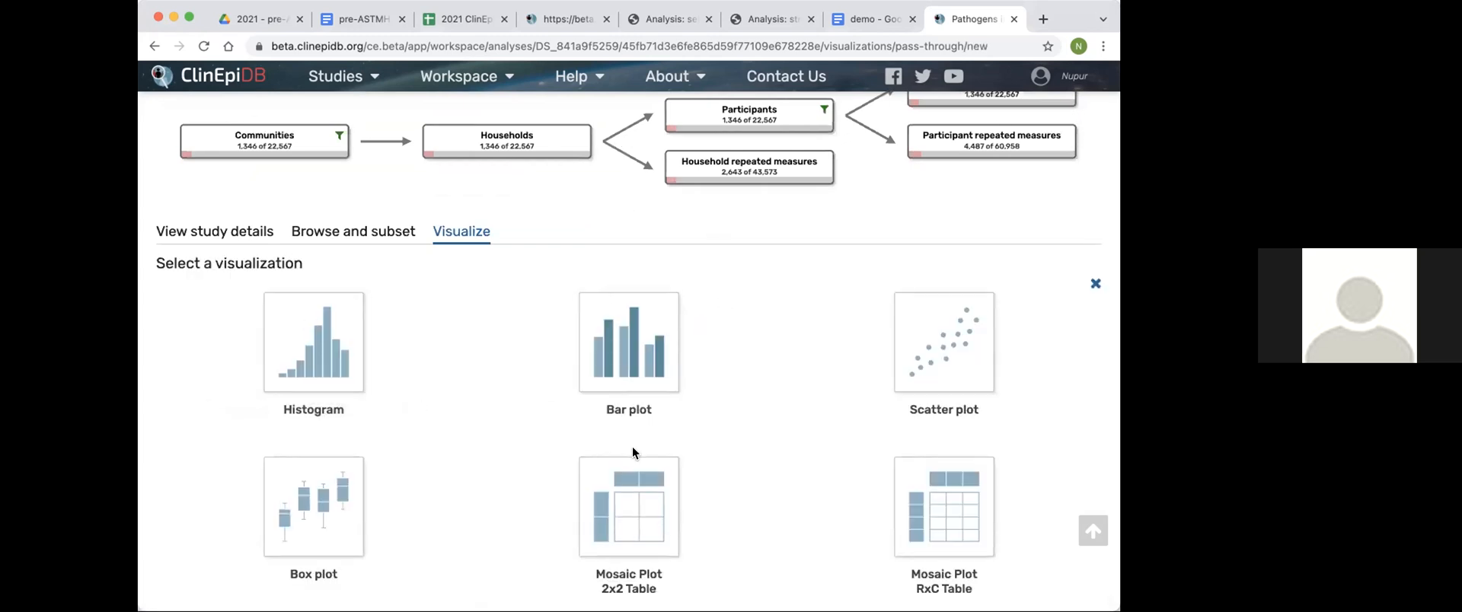
scroll(632, 448, "down", 3)
left_click(632, 448)
left_click(304, 261)
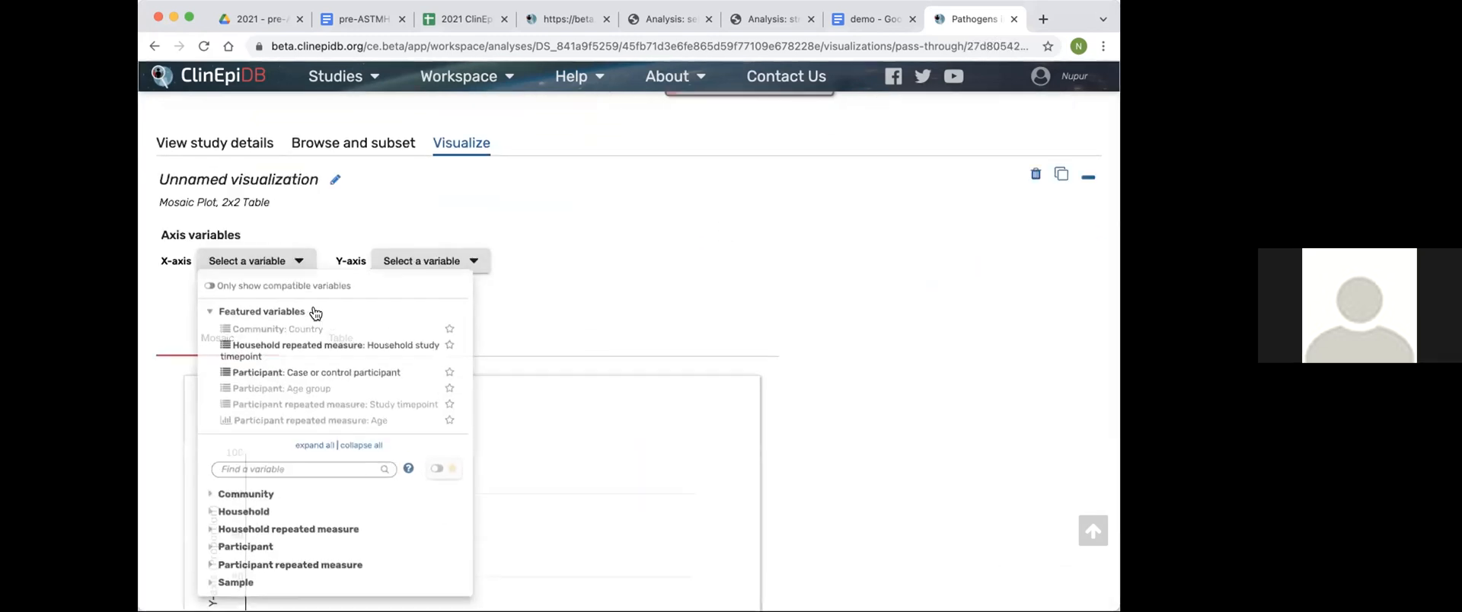
left_click(317, 372)
Set the Y-axis variable to Giardia, by ELISA and compare the positive proportions between cases and controls.
left_click(466, 259)
left_click(485, 465)
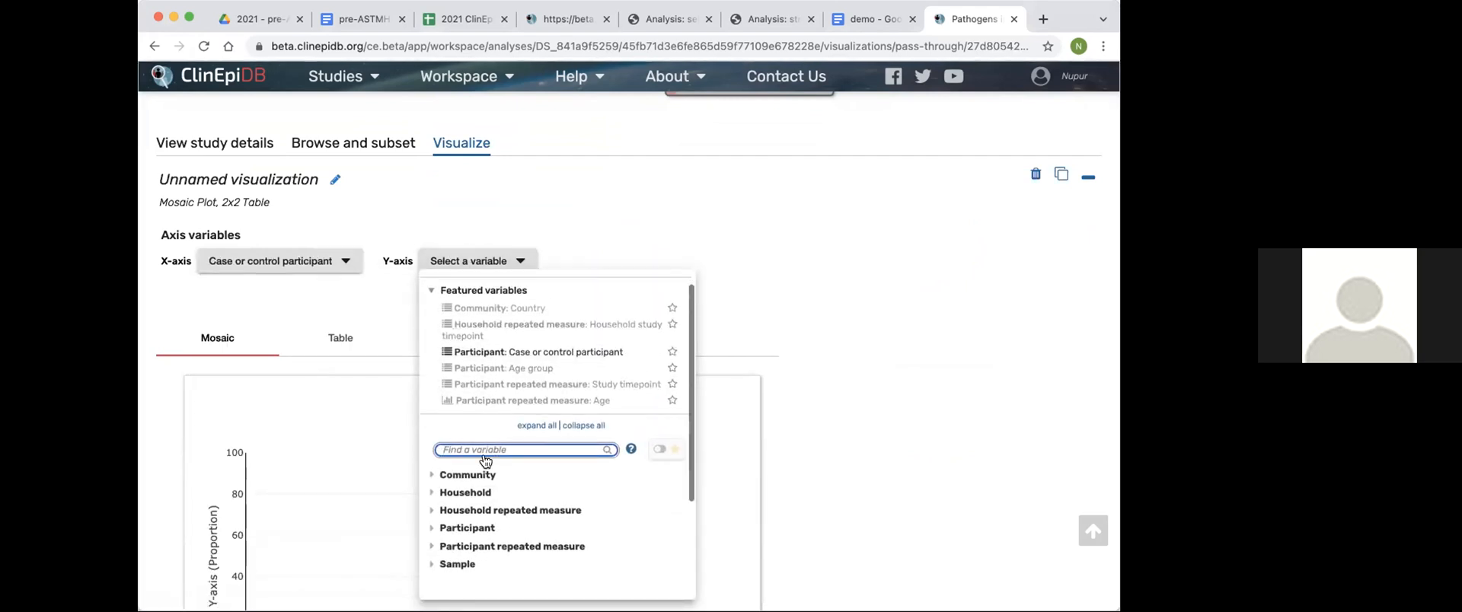
type("giar")
scroll(550, 459, "down", 2)
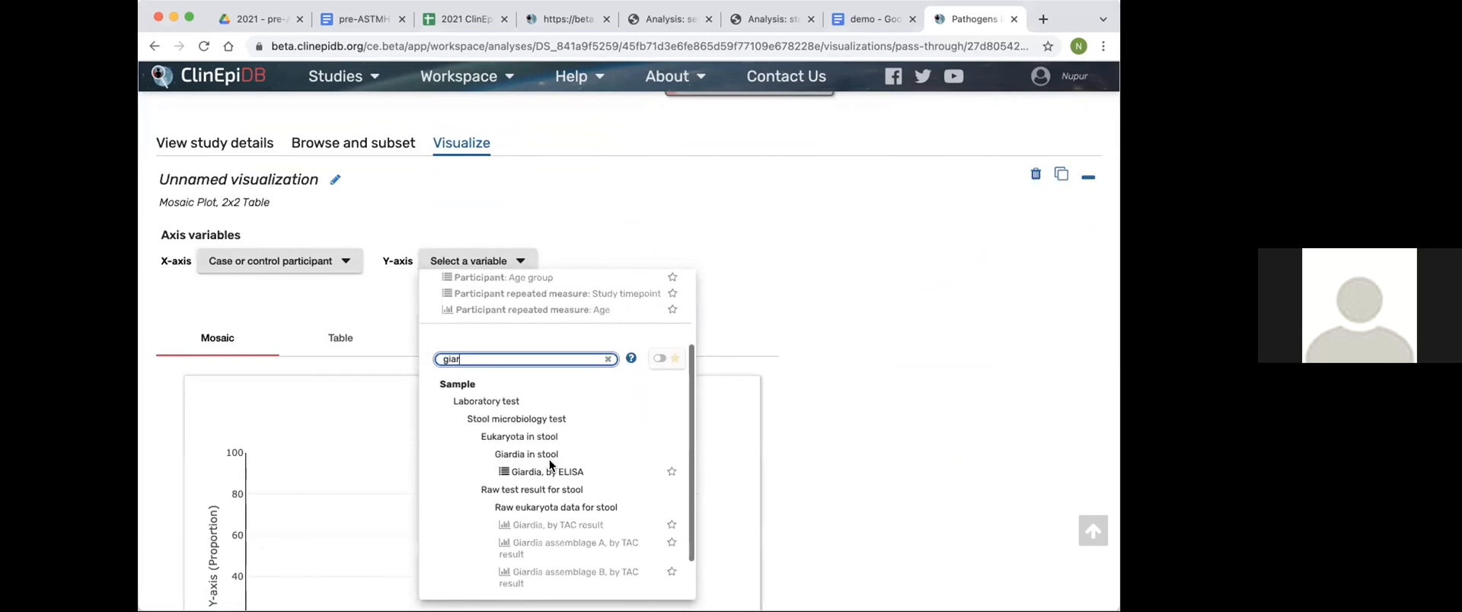
left_click(548, 470)
scroll(660, 373, "down", 5)
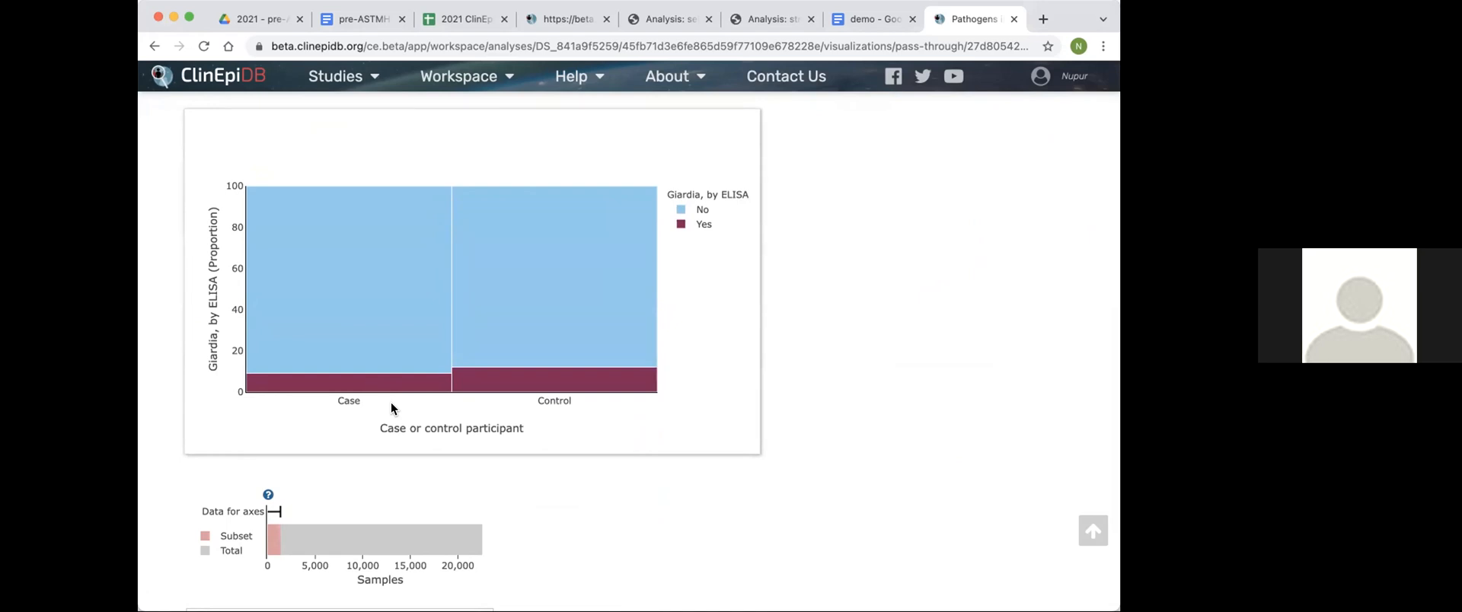
mouse_move(390, 396)
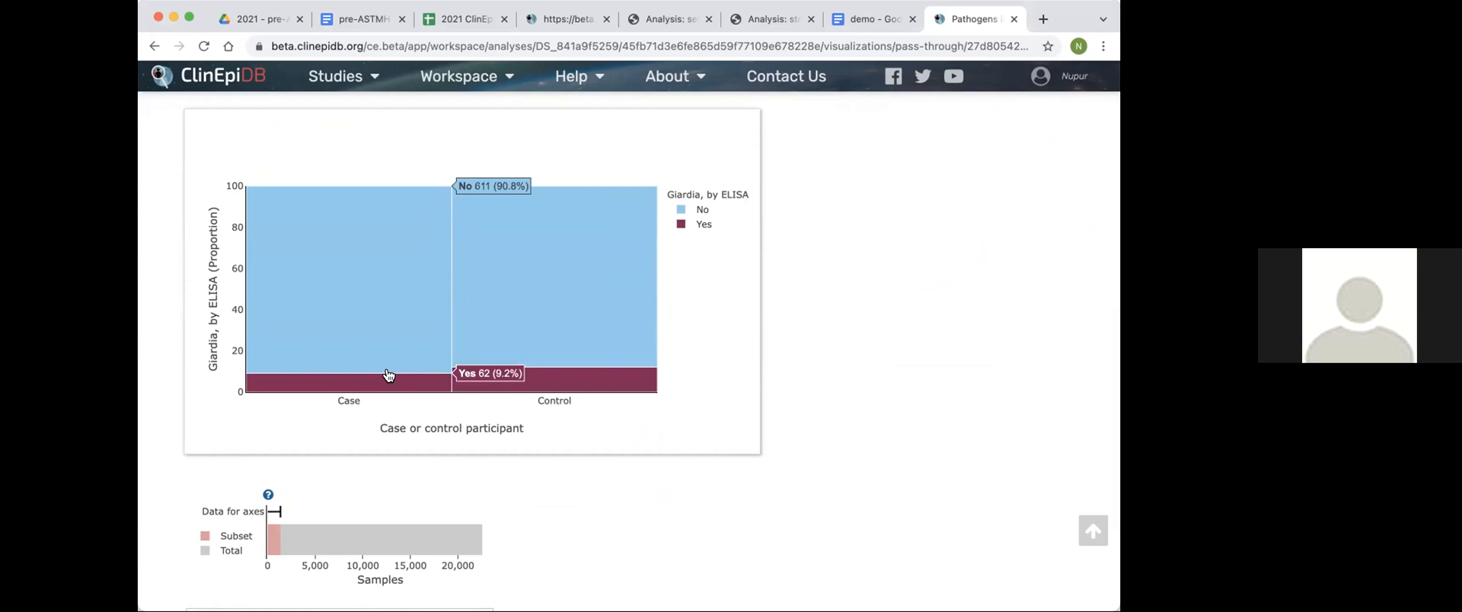
mouse_move(581, 363)
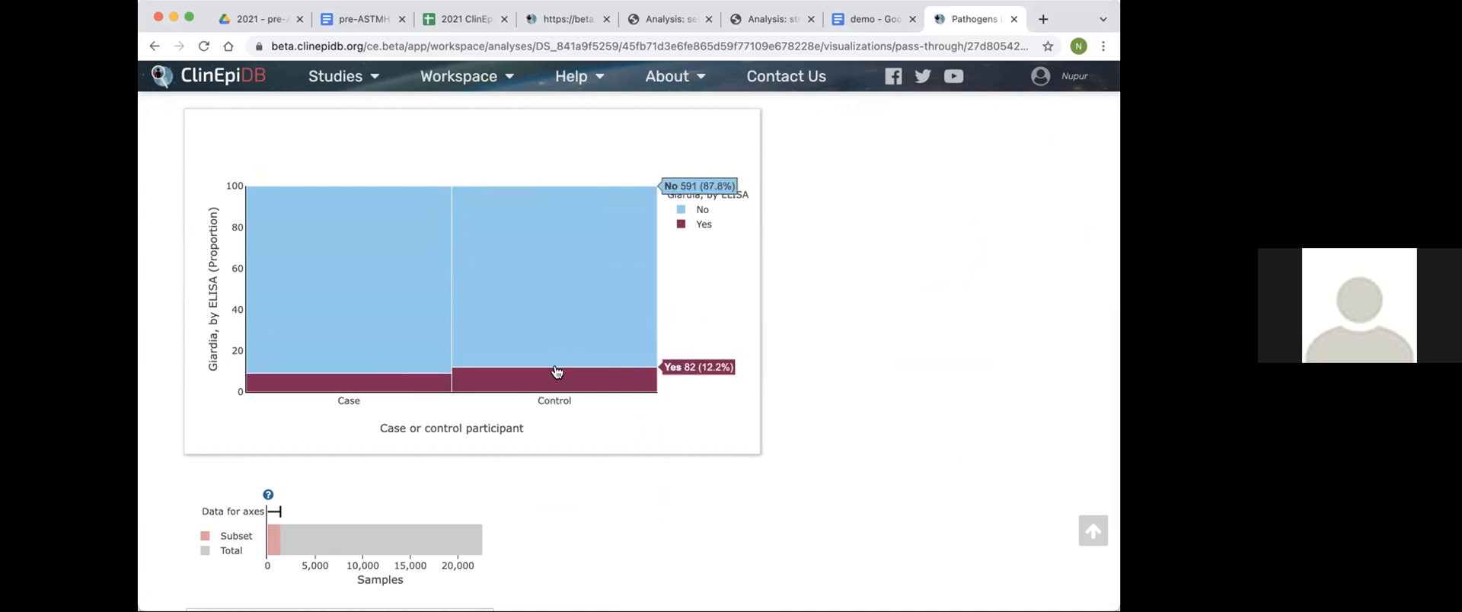
mouse_move(395, 372)
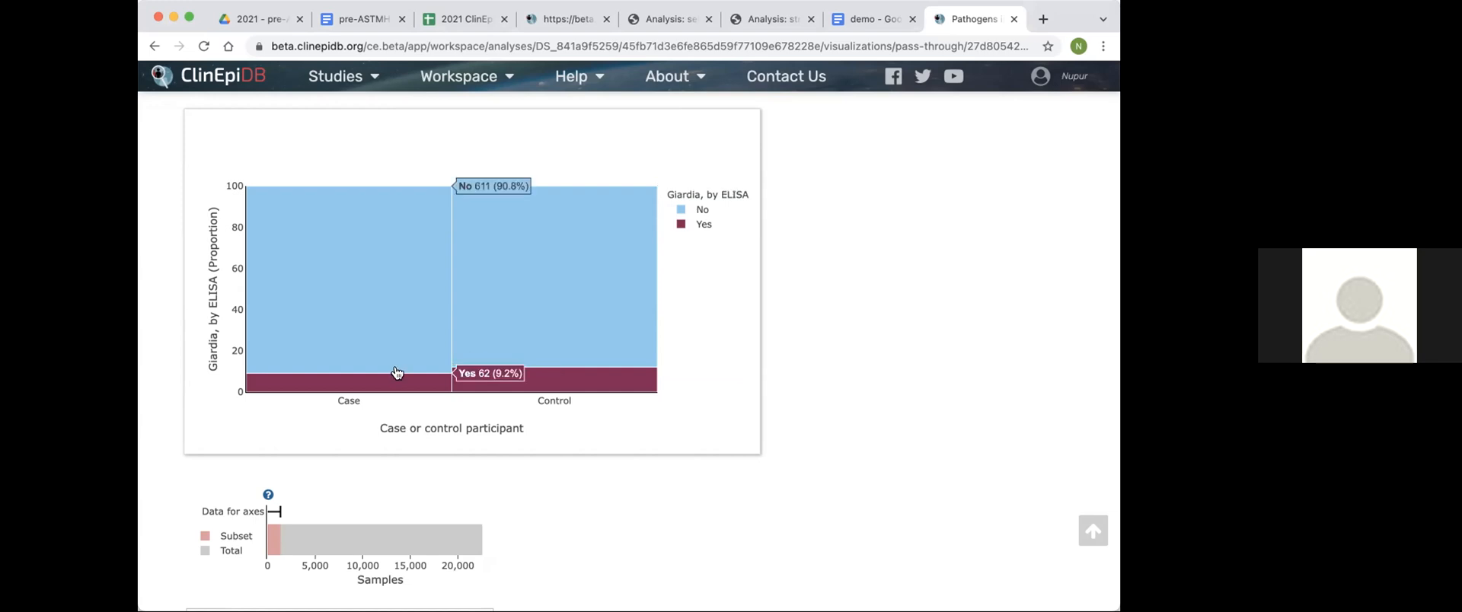
Name the visualization Giardia and return to the list of visualizations.
scroll(400, 373, "up", 3)
scroll(400, 378, "up", 2)
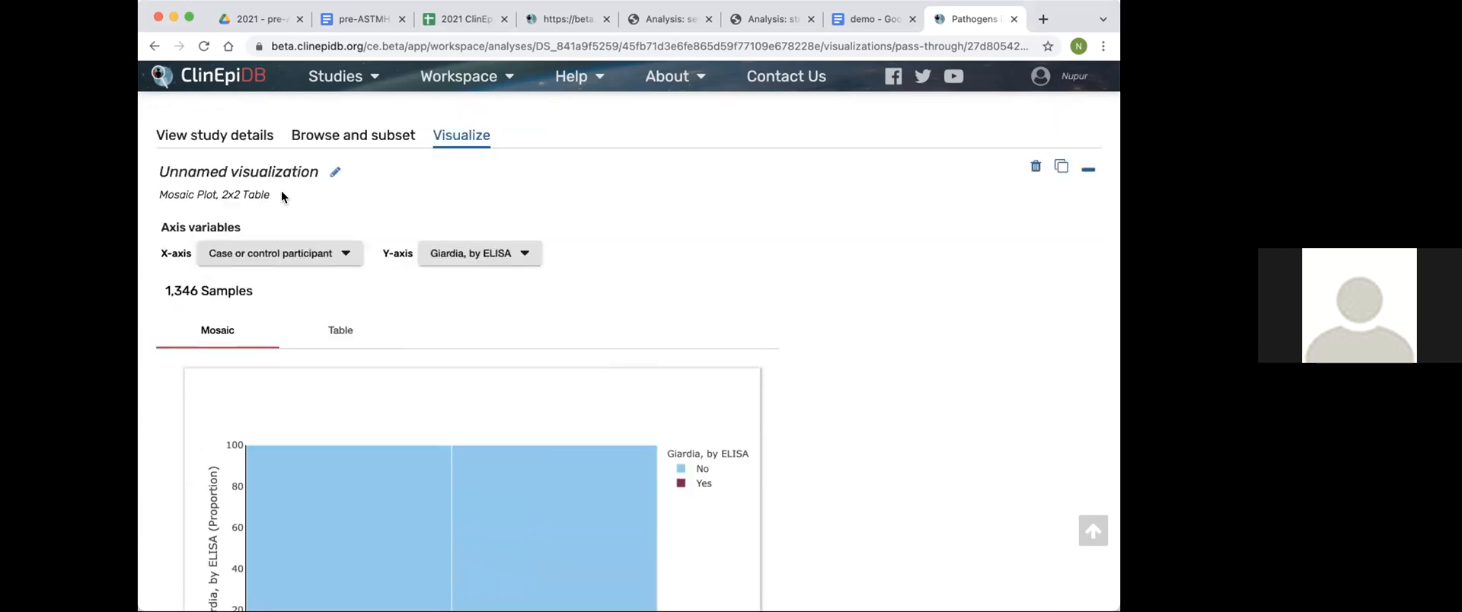
left_click(267, 157)
type("Guardia")
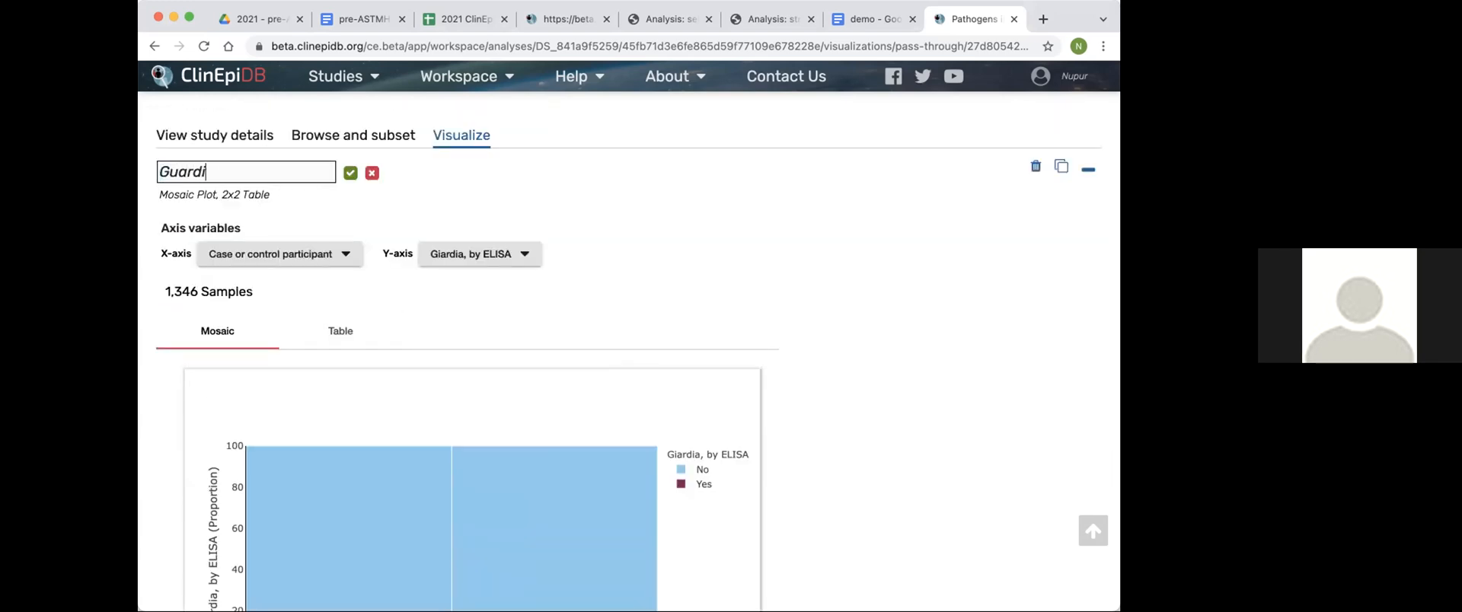
key("BackSpace")
key("BackSpace")
key("BackSpace")
key("BackSpace")
key("BackSpace")
key("BackSpace")
type("iardia")
left_click(351, 173)
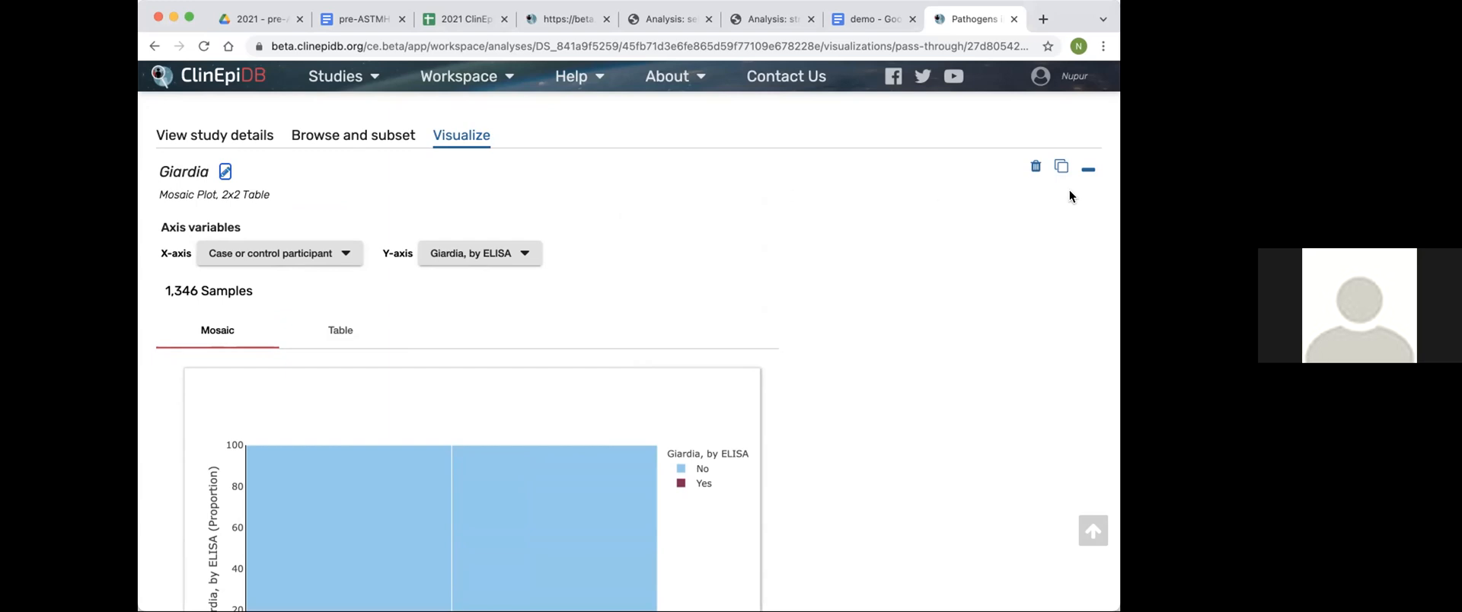
left_click(1088, 169)
Compare the Giardia, Cryptosporidium and Rotavirus mosaic plots side by side in the list of visualizations.
scroll(696, 394, "down", 1)
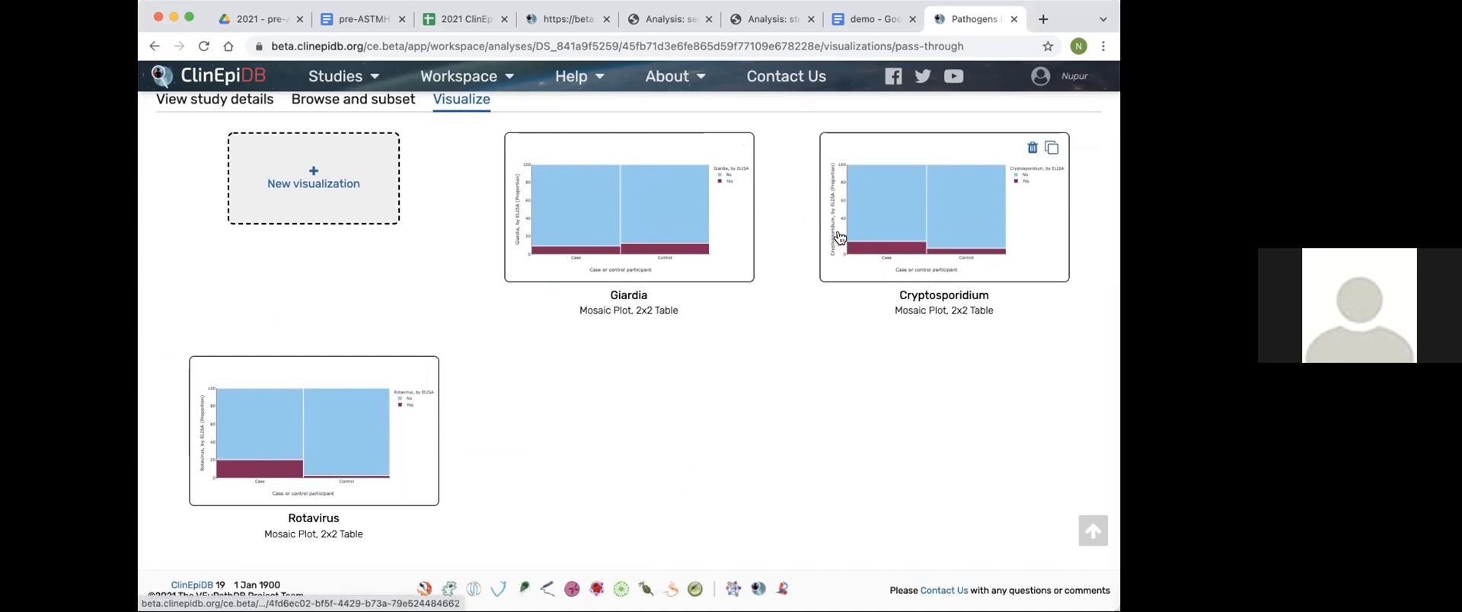
mouse_move(426, 371)
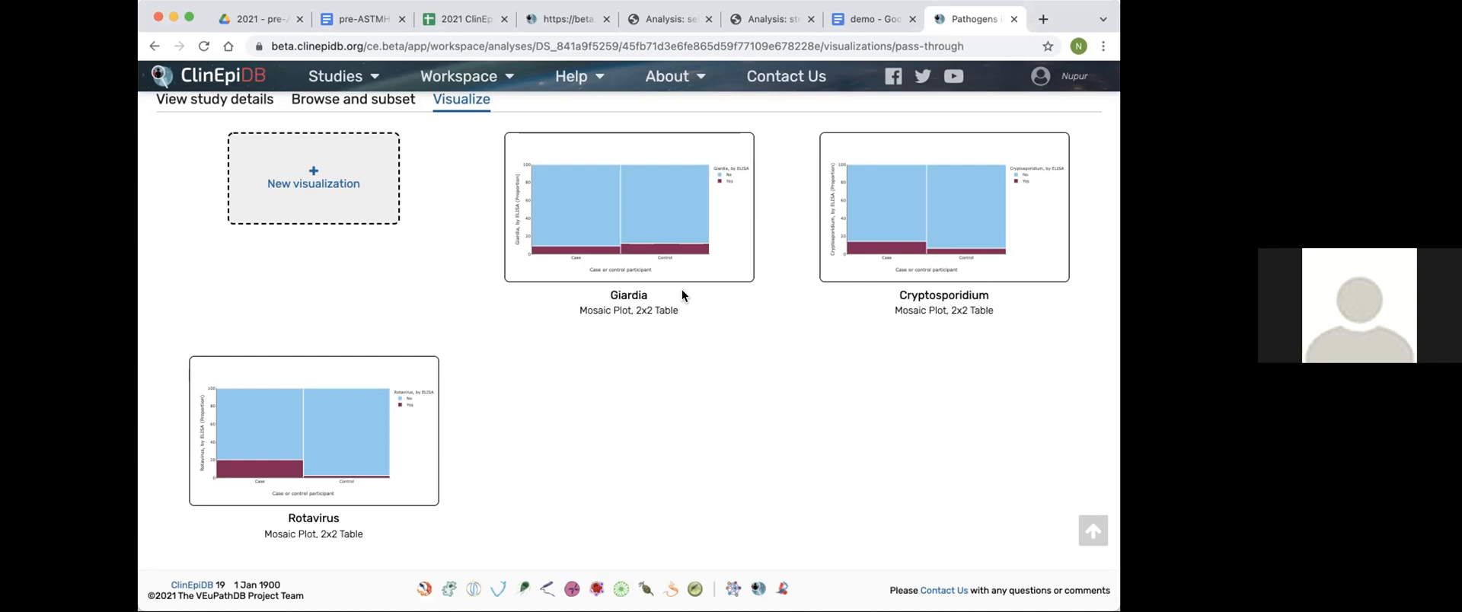
scroll(678, 296, "up", 2)
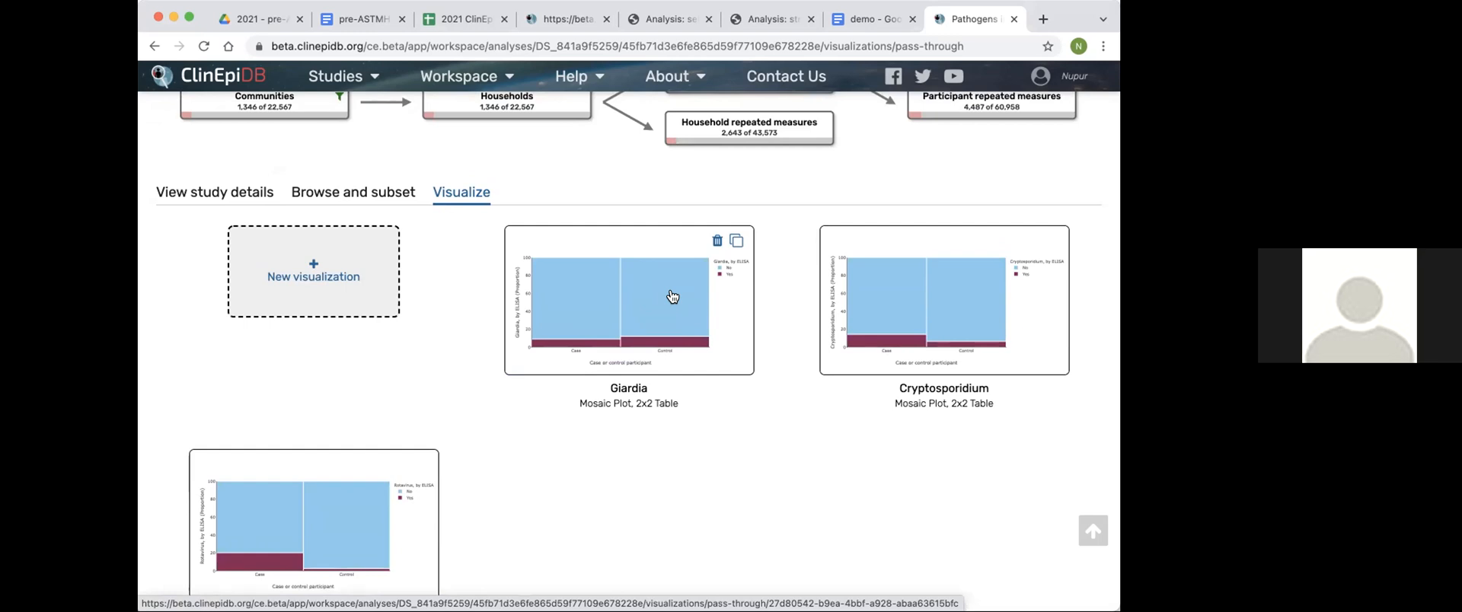
scroll(672, 296, "up", 3)
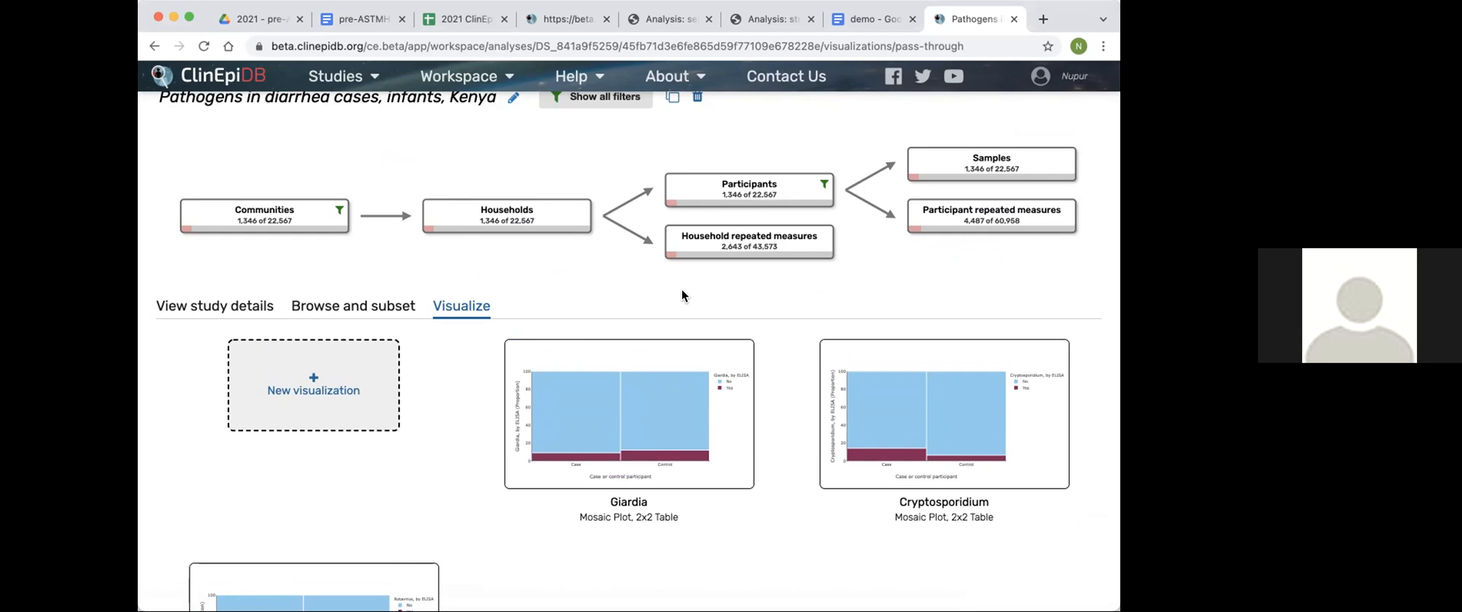
Open the list of personal saved analyses to see the GEMS1 Case Control analysis.
scroll(683, 296, "up", 5)
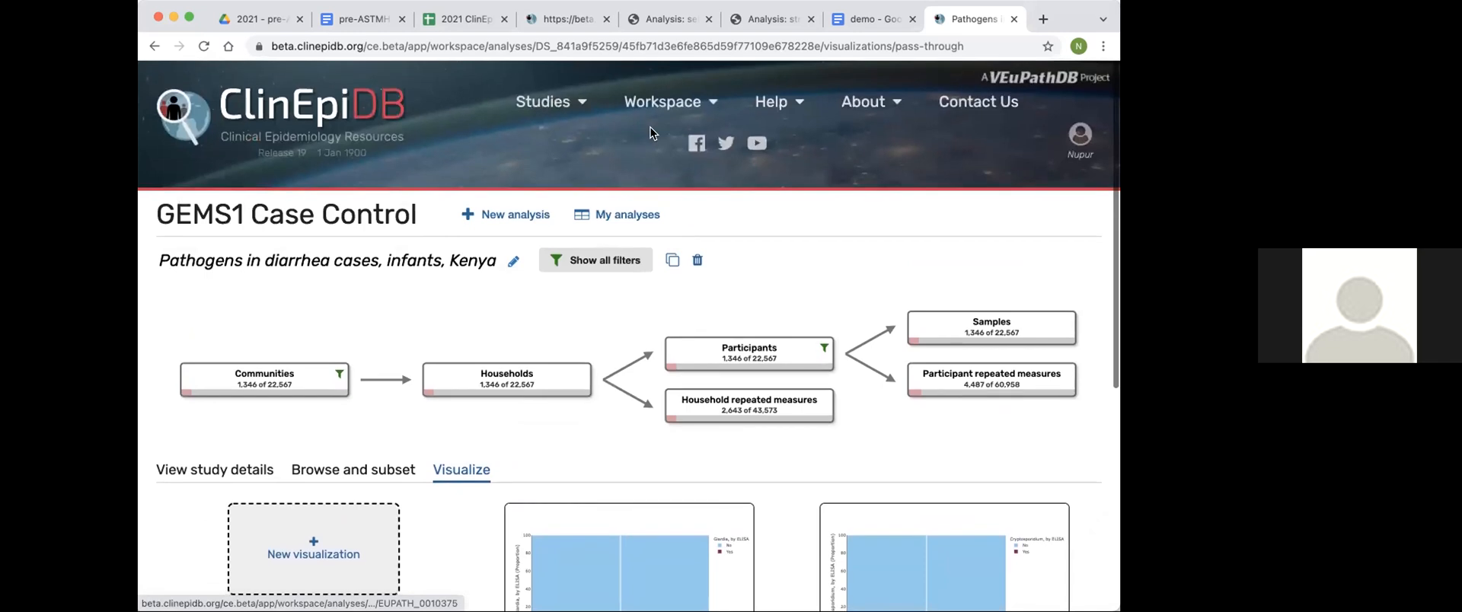
mouse_move(661, 105)
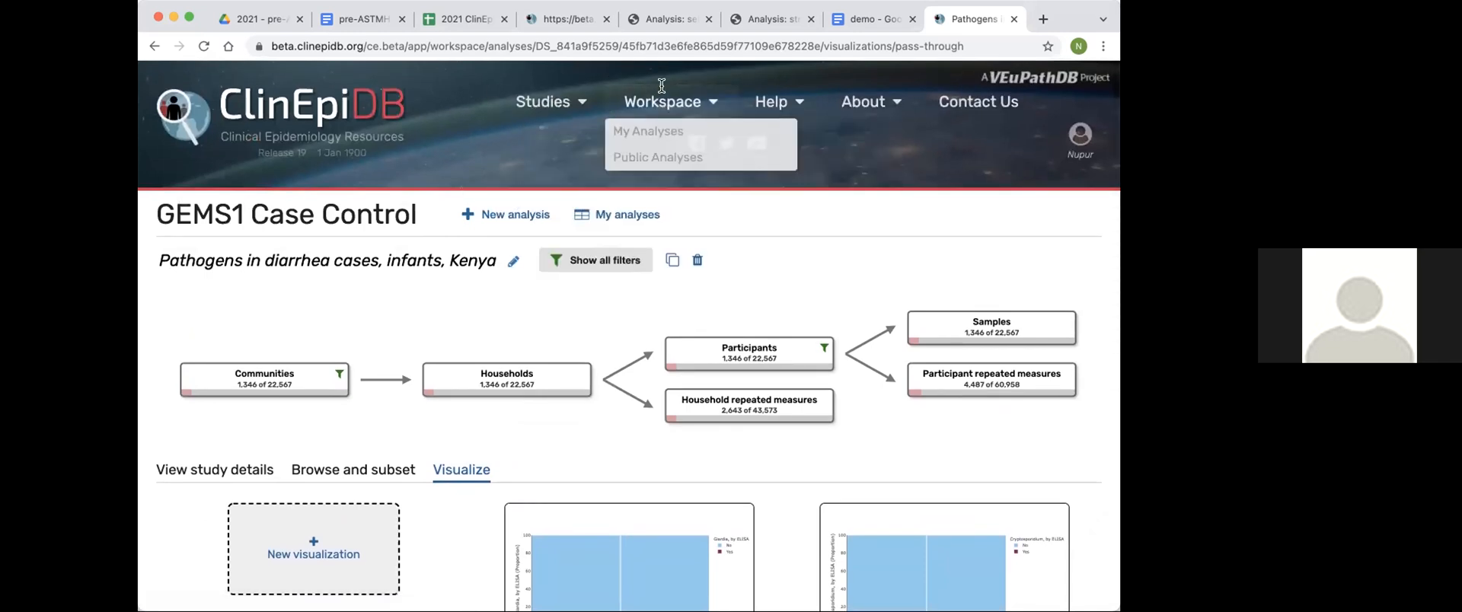
left_click(632, 131)
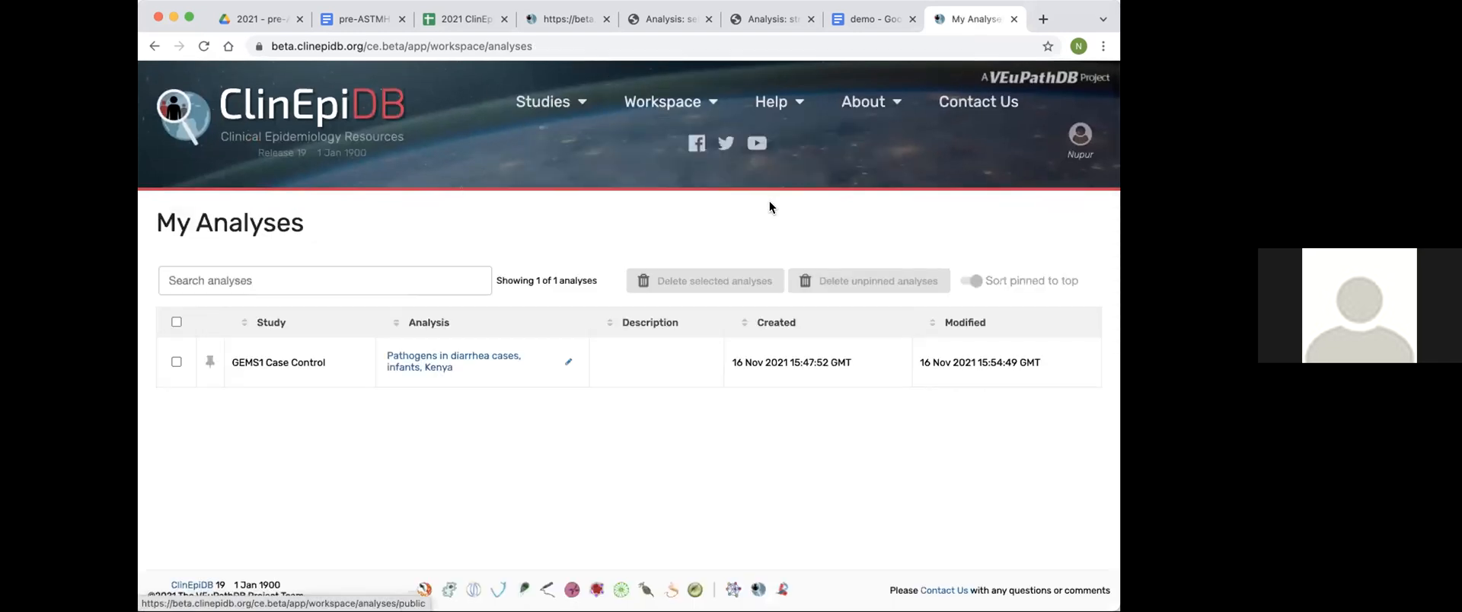
Open the public analyses and look through the listed studies, analysis titles and descriptions.
mouse_move(662, 95)
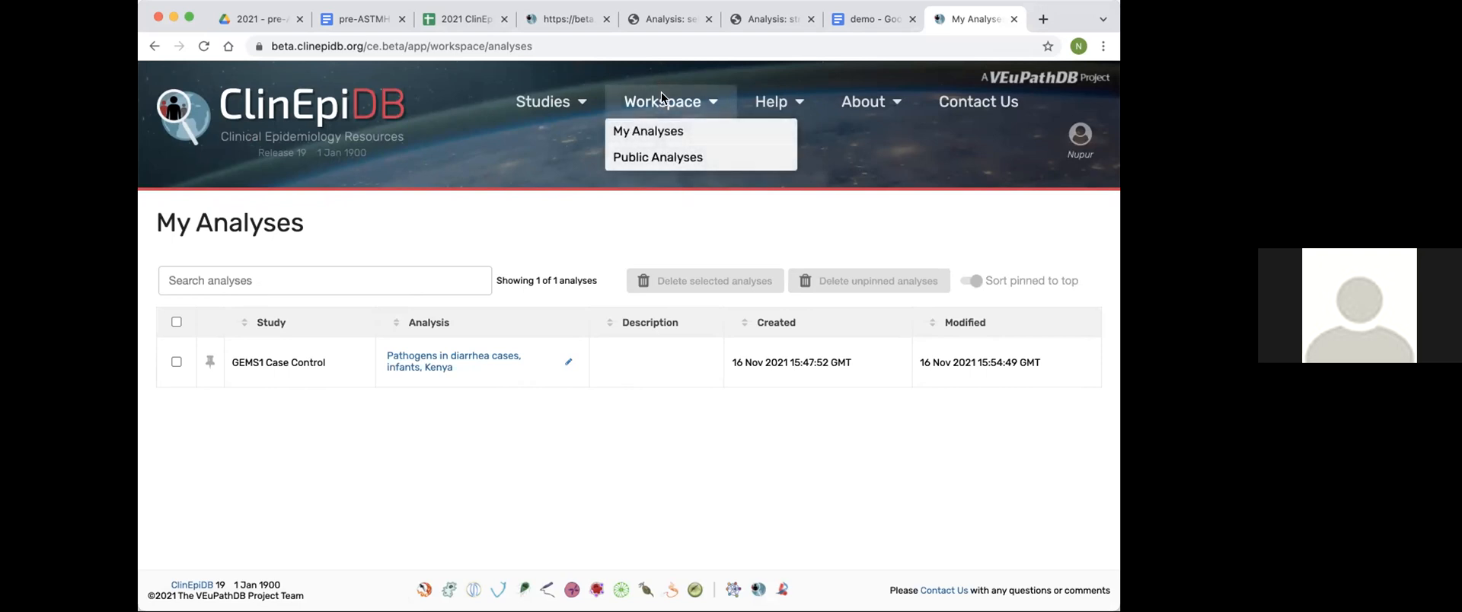
left_click(647, 156)
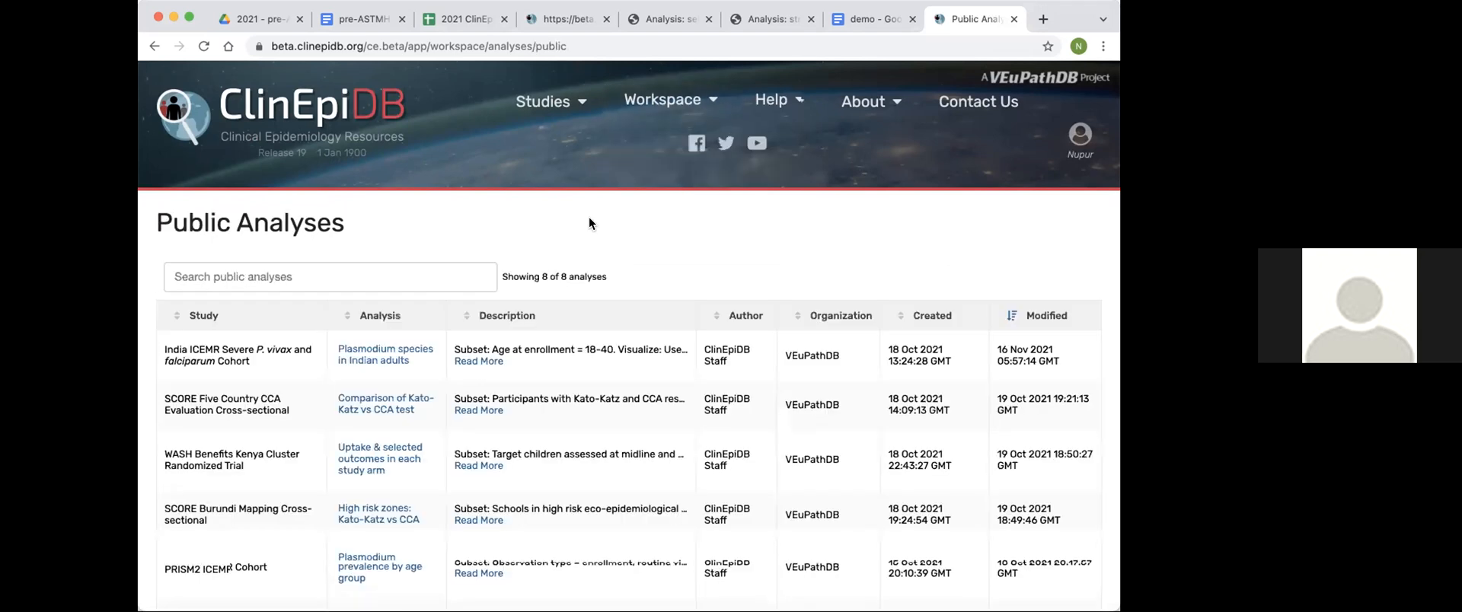
scroll(589, 223, "down", 2)
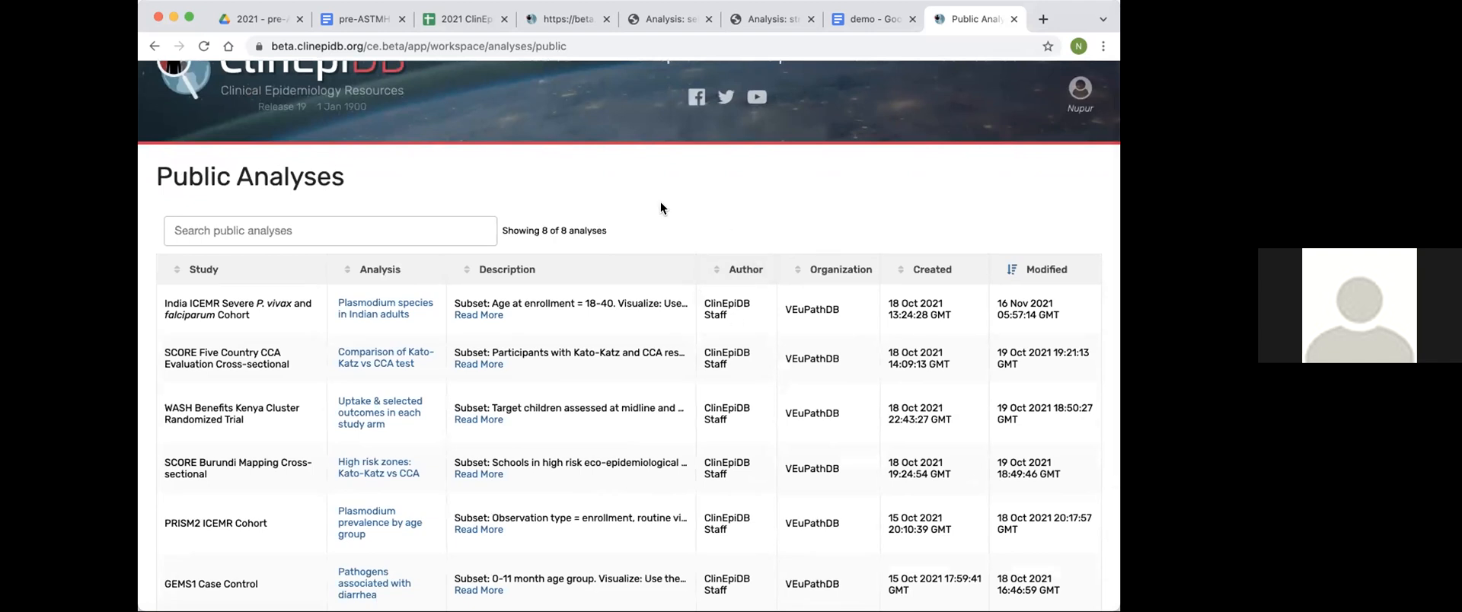
scroll(660, 203, "down", 1)
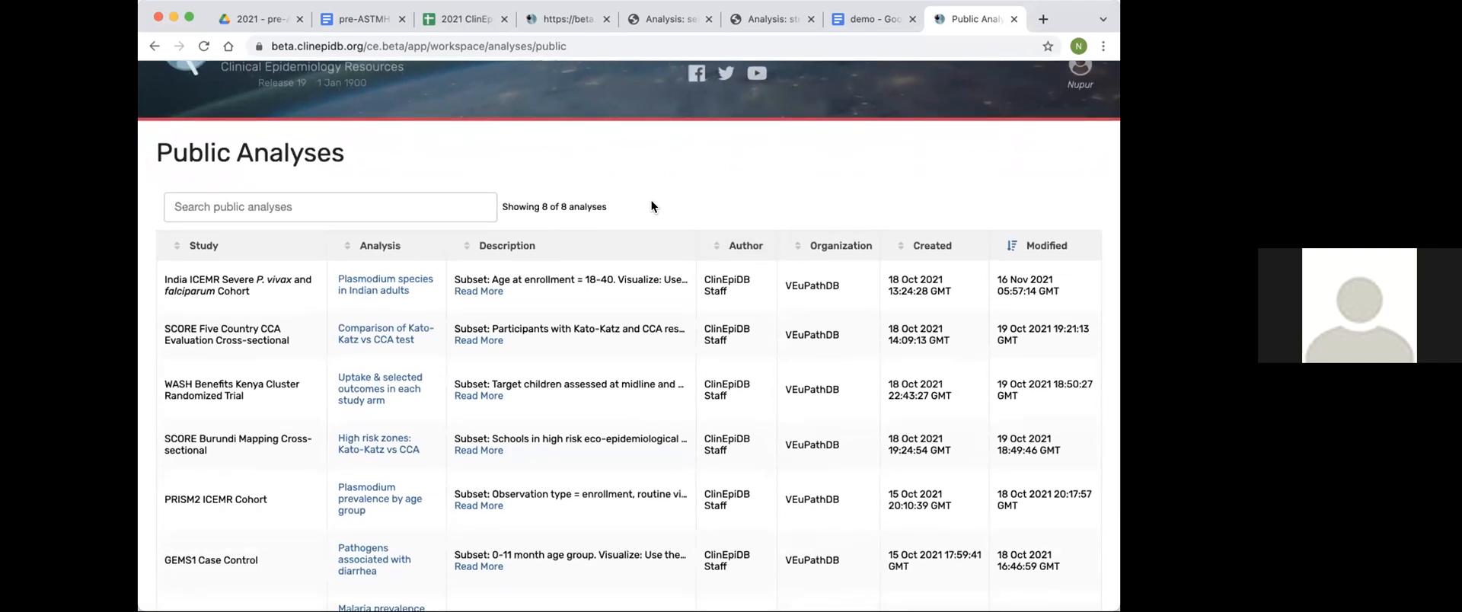
scroll(257, 288, "down", 5)
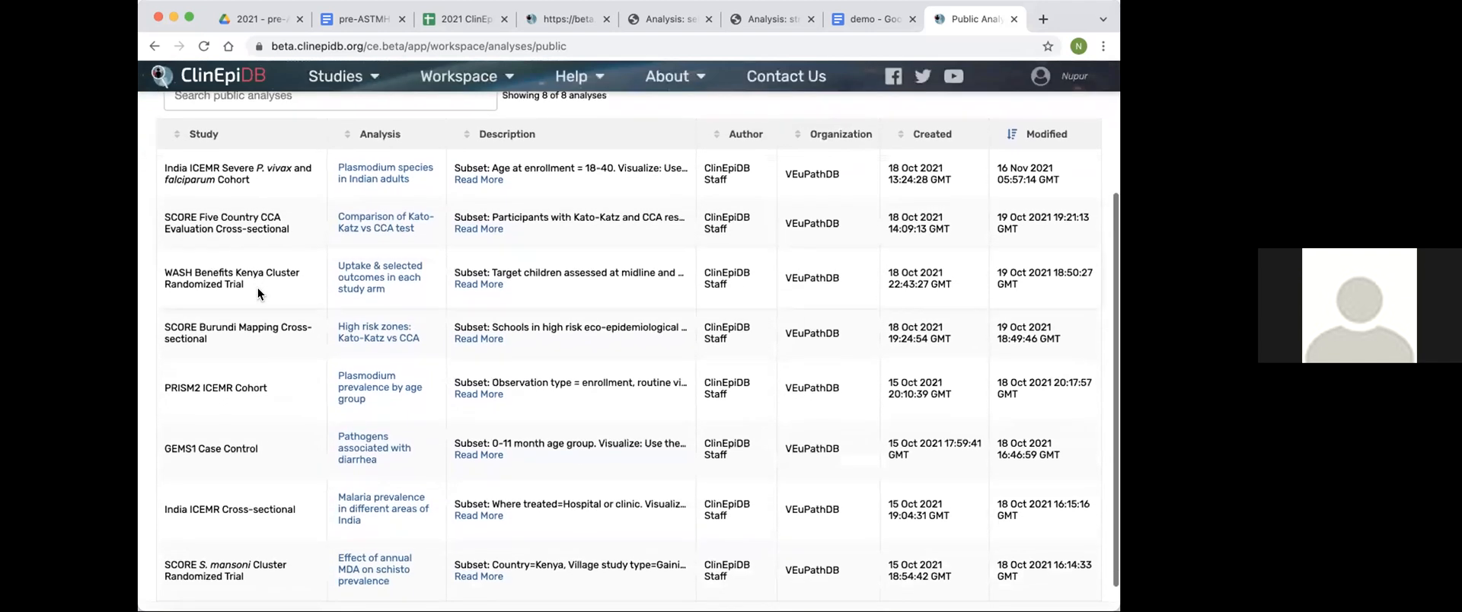
scroll(257, 288, "up", 5)
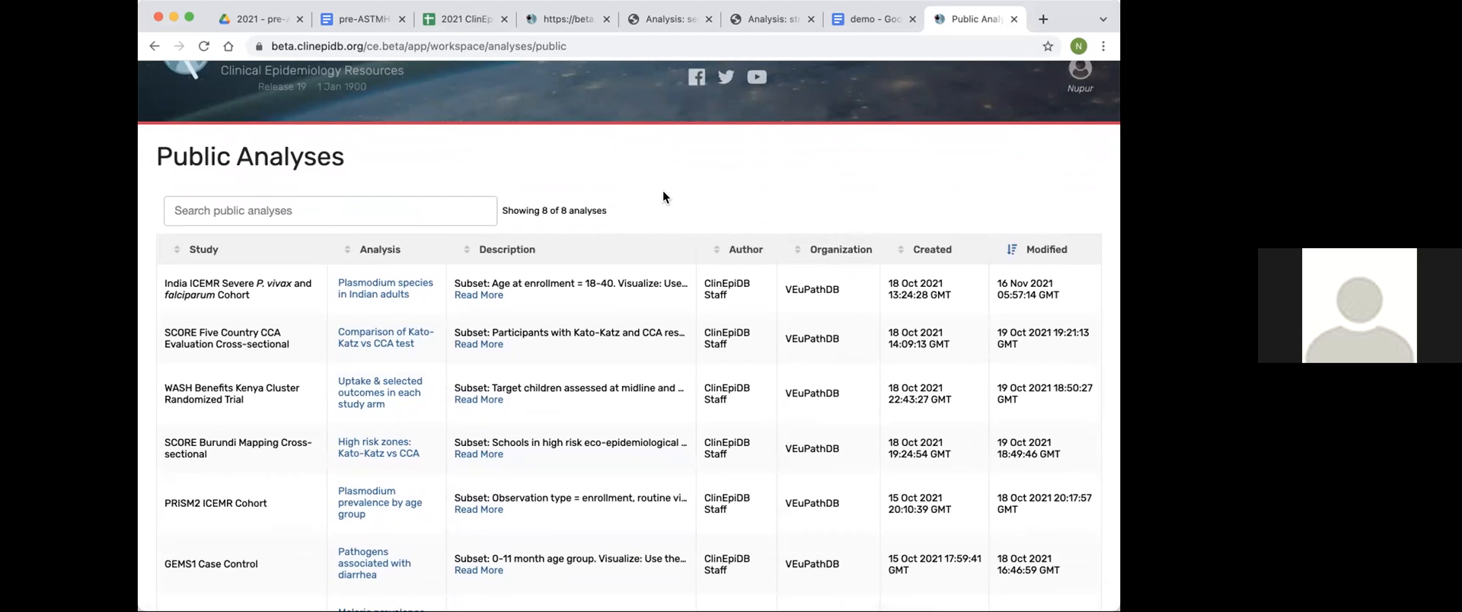
scroll(707, 183, "up", 2)
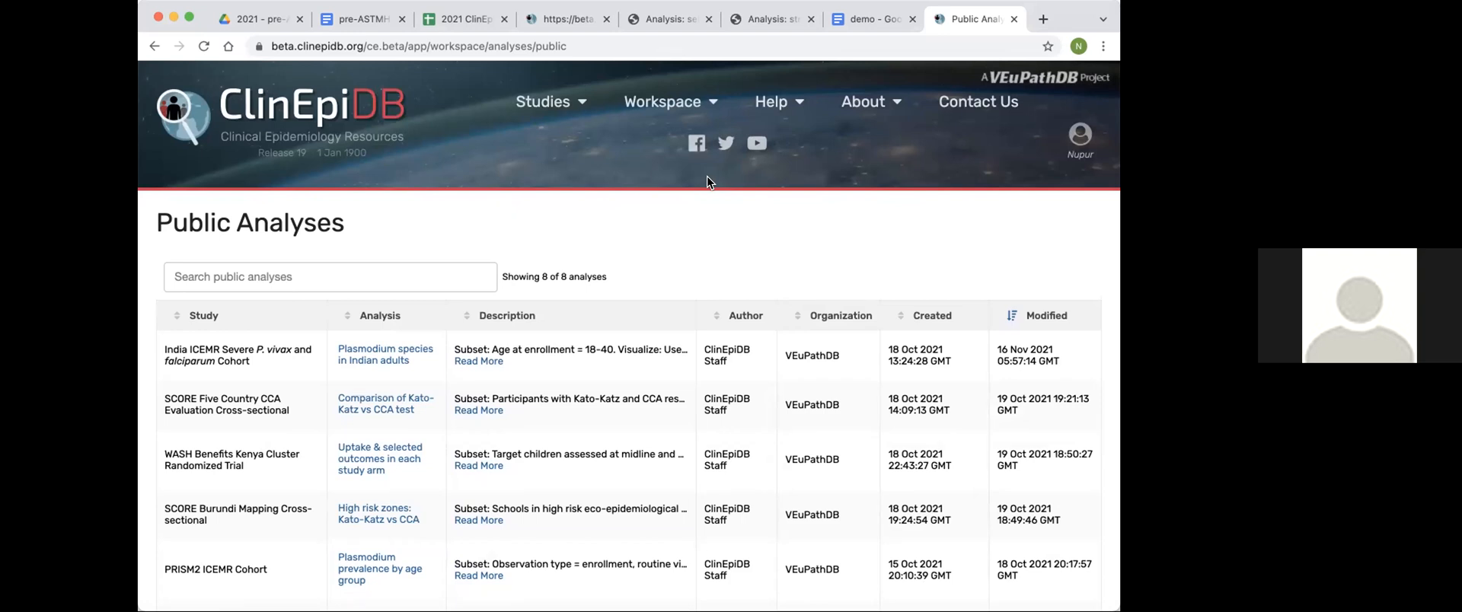
Switch to the structured exercise PDF and read the WASH Benefits Kenya hypothesis and subsetting instructions.
left_click(762, 21)
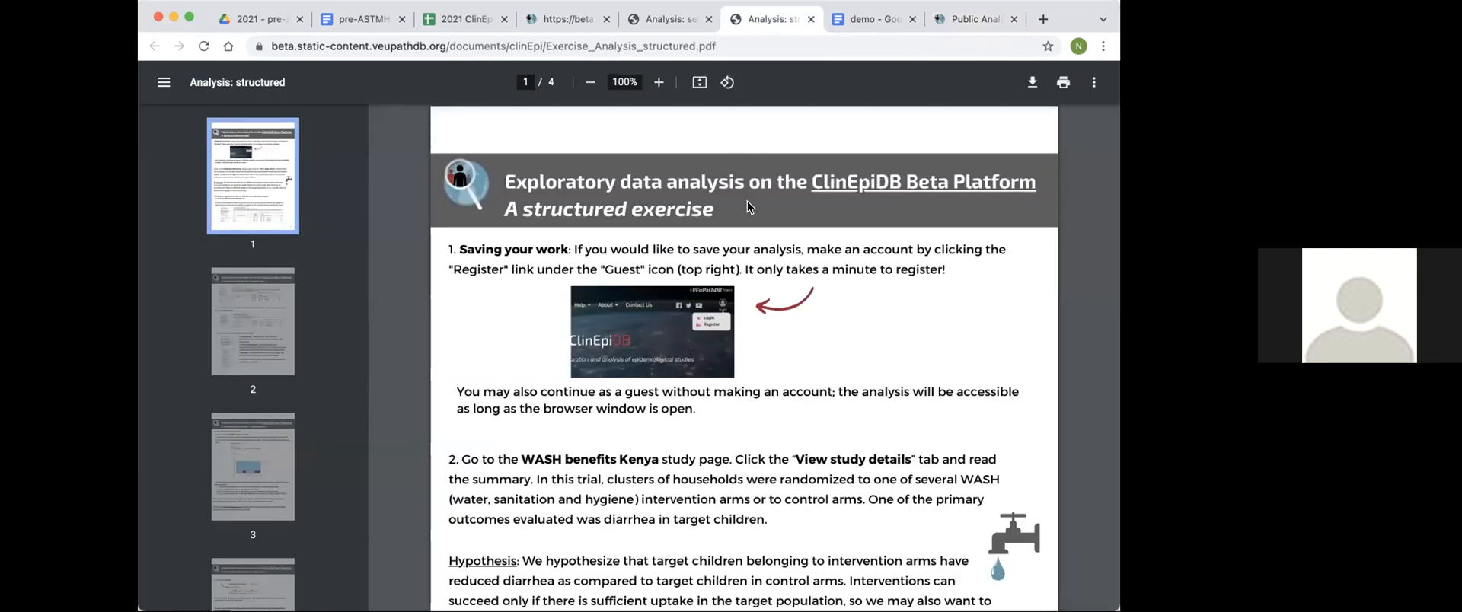
scroll(747, 206, "down", 1)
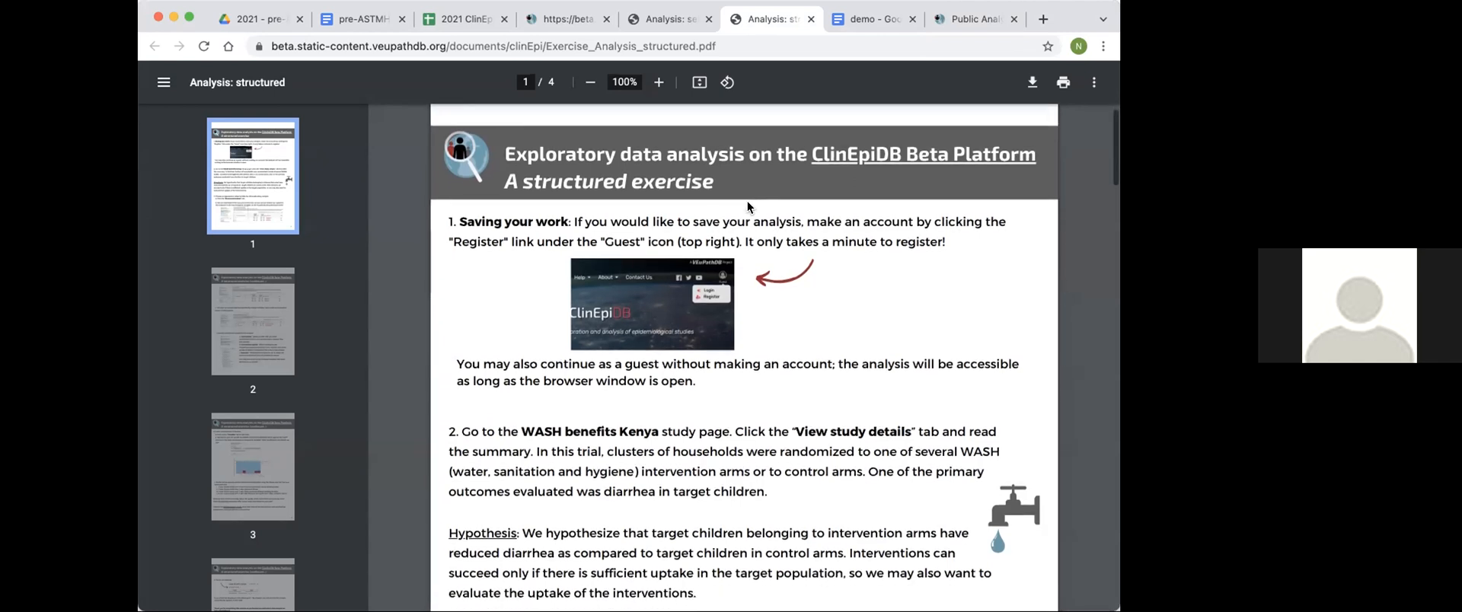
scroll(748, 206, "down", 3)
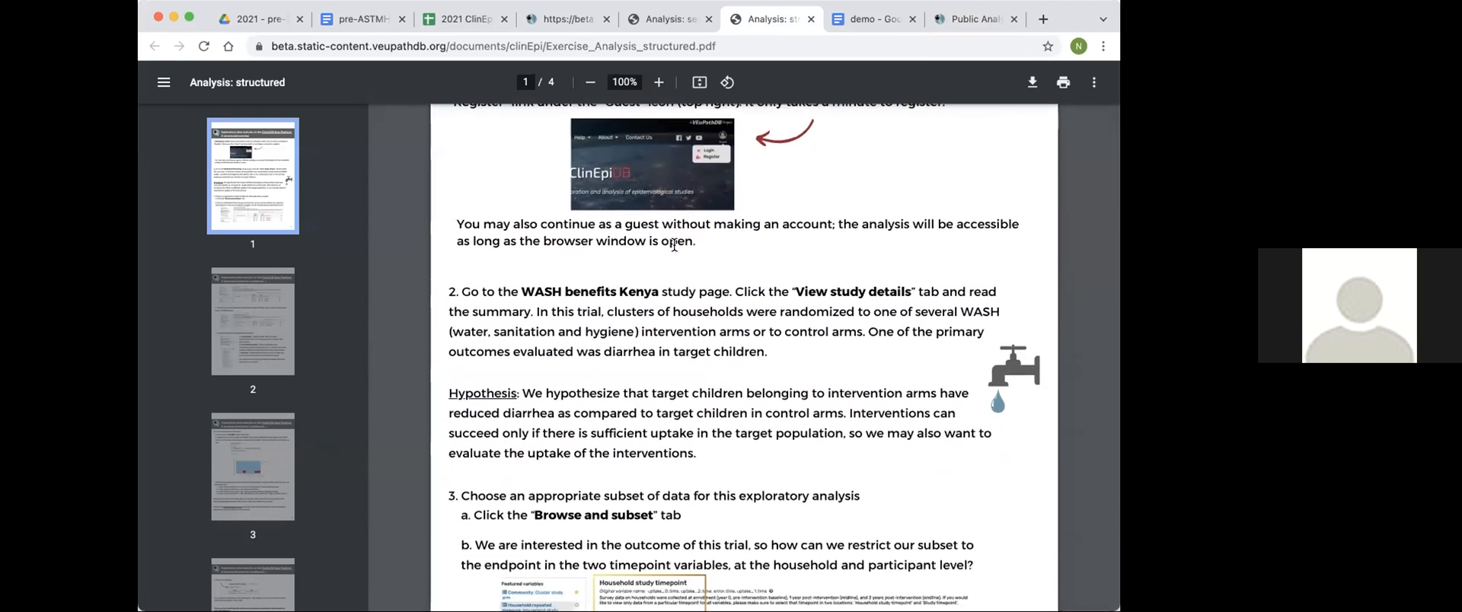
scroll(674, 245, "down", 7)
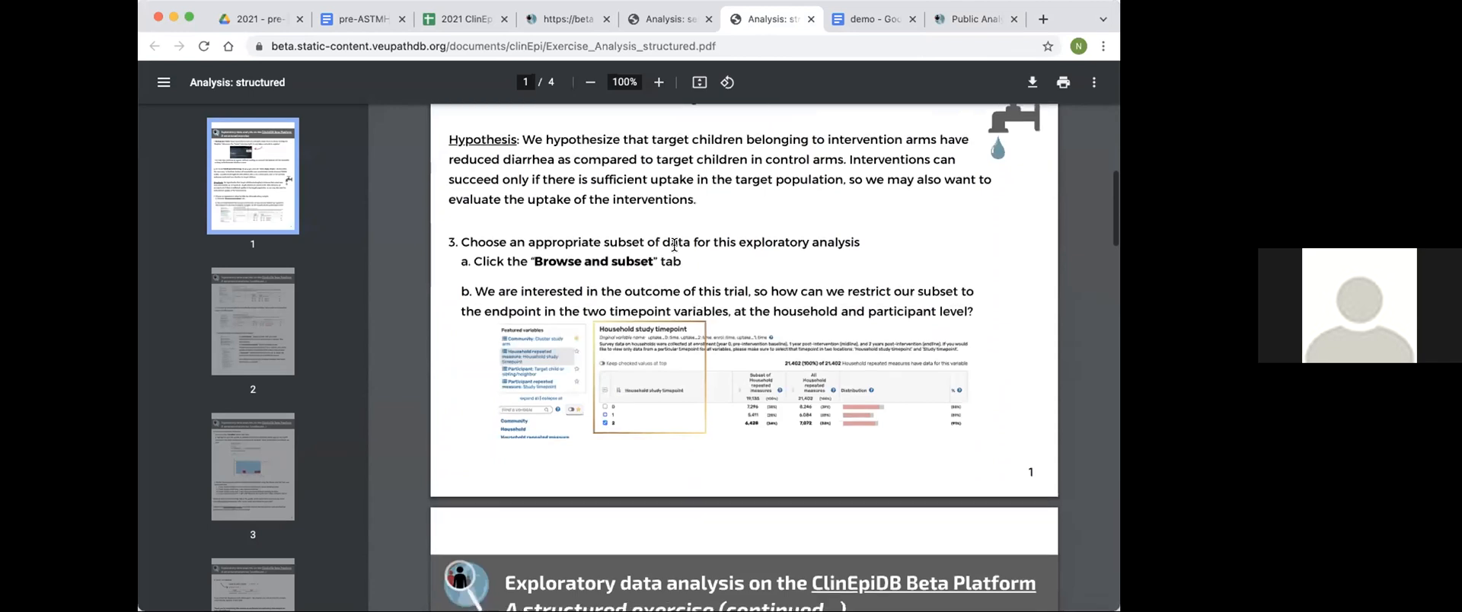
scroll(711, 281, "down", 6)
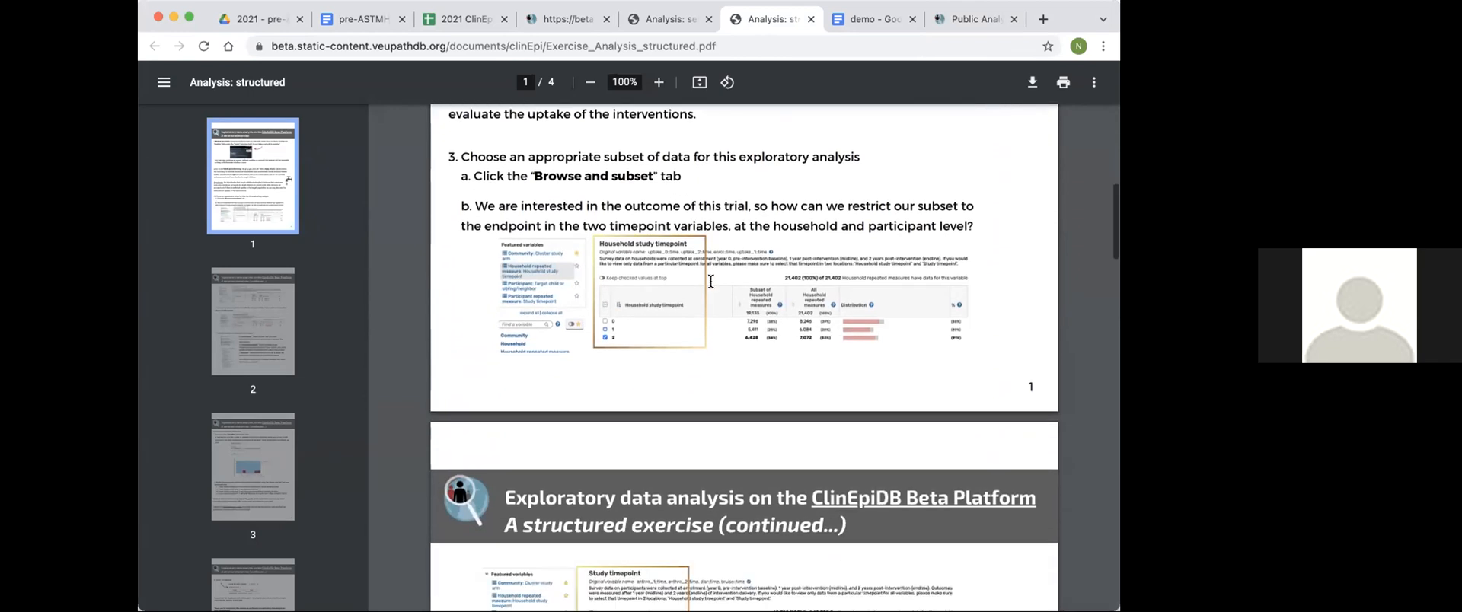
scroll(710, 281, "up", 7)
scroll(711, 281, "up", 8)
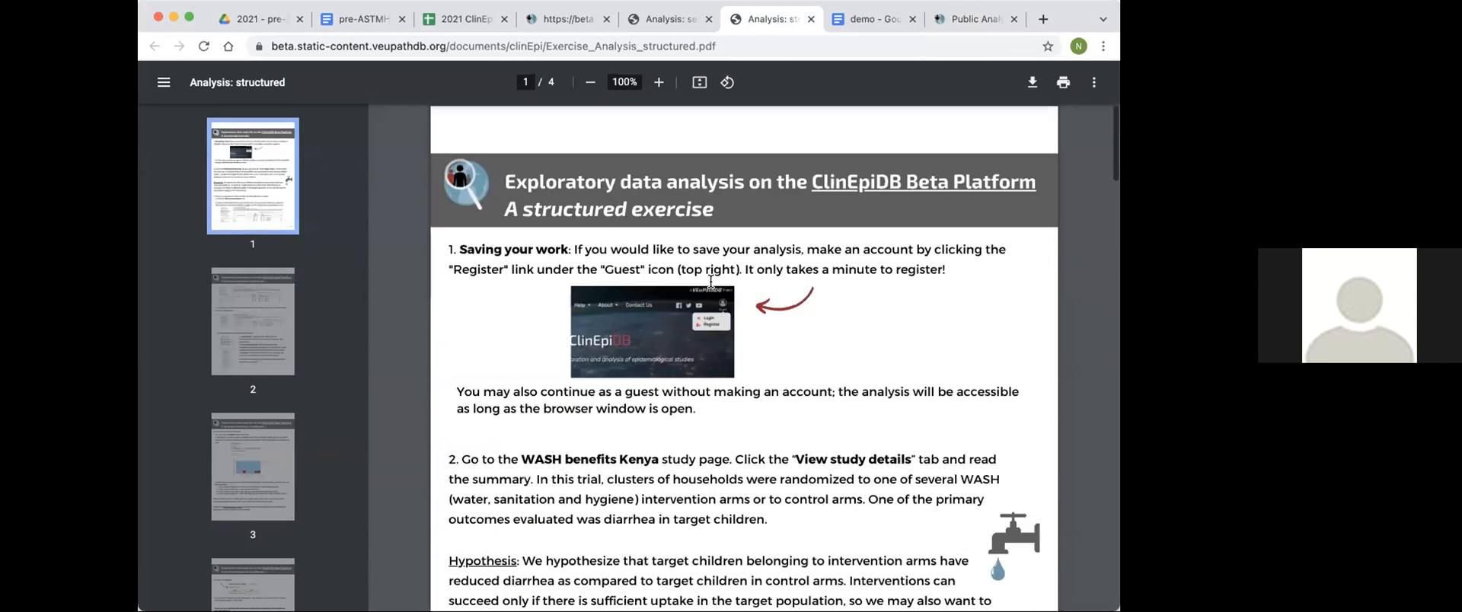
Switch to the self-guided exercise PDF and review its example analyses and suggested steps.
left_click(666, 19)
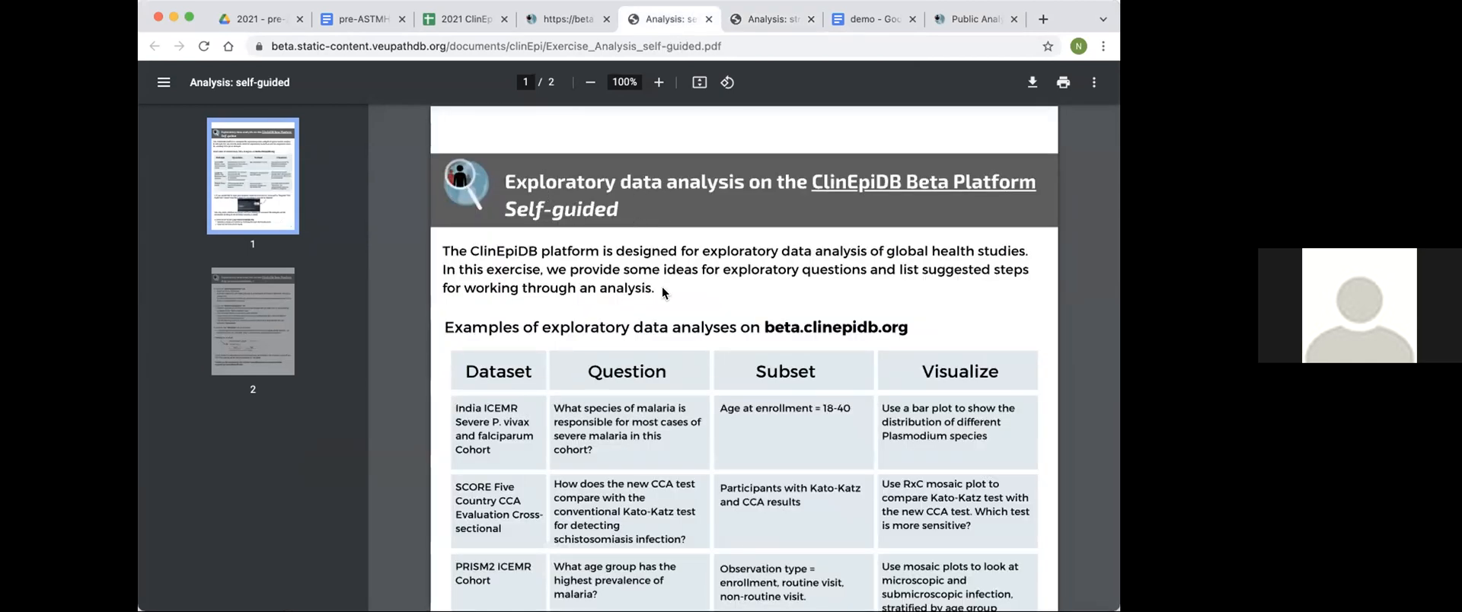
scroll(663, 294, "down", 1)
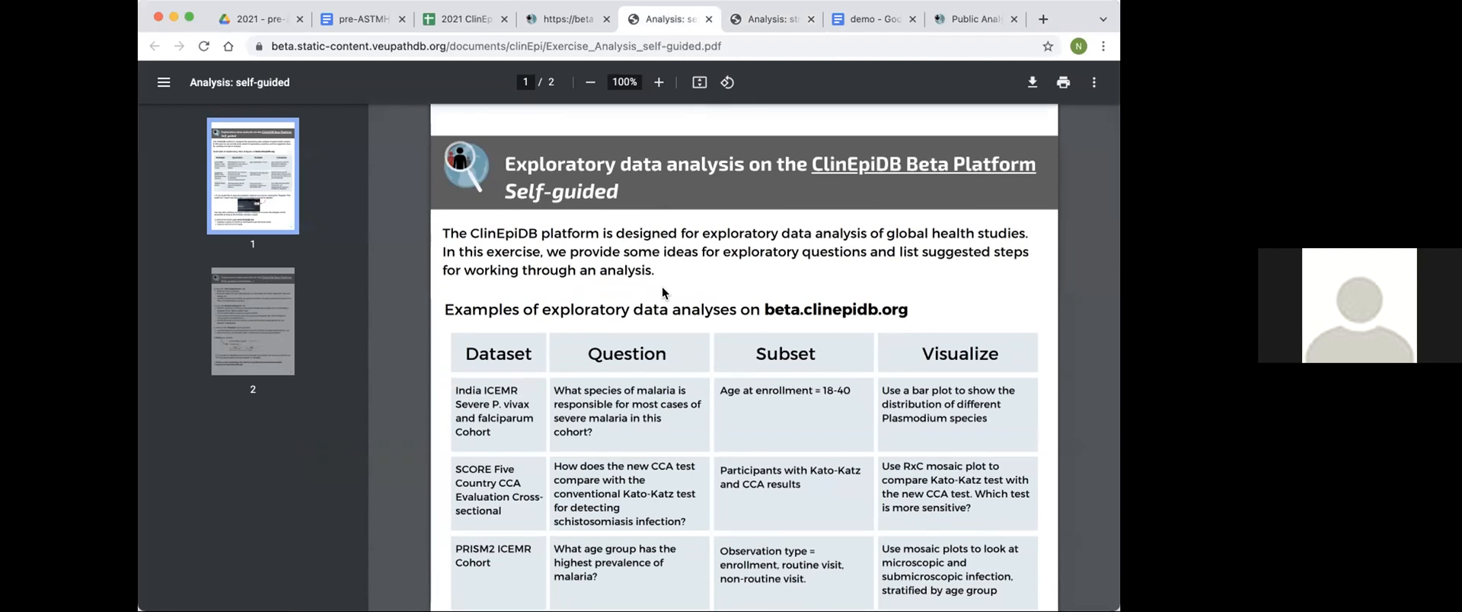
scroll(662, 293, "down", 8)
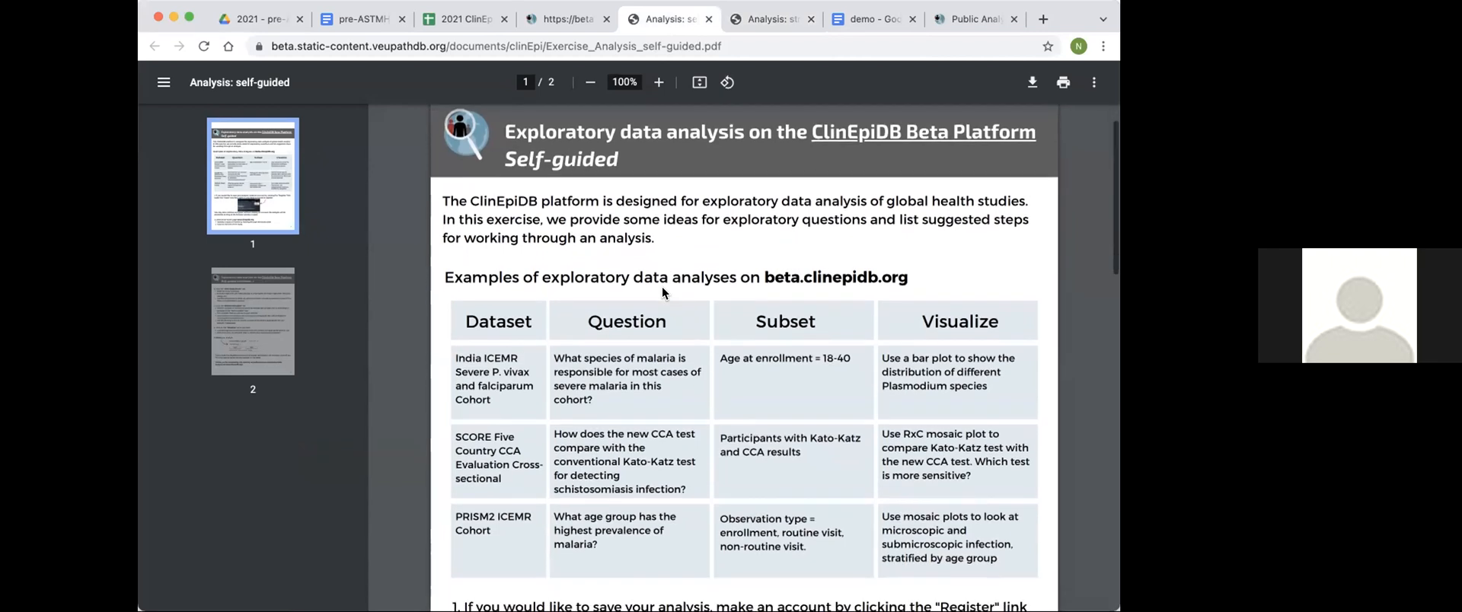
scroll(662, 293, "down", 4)
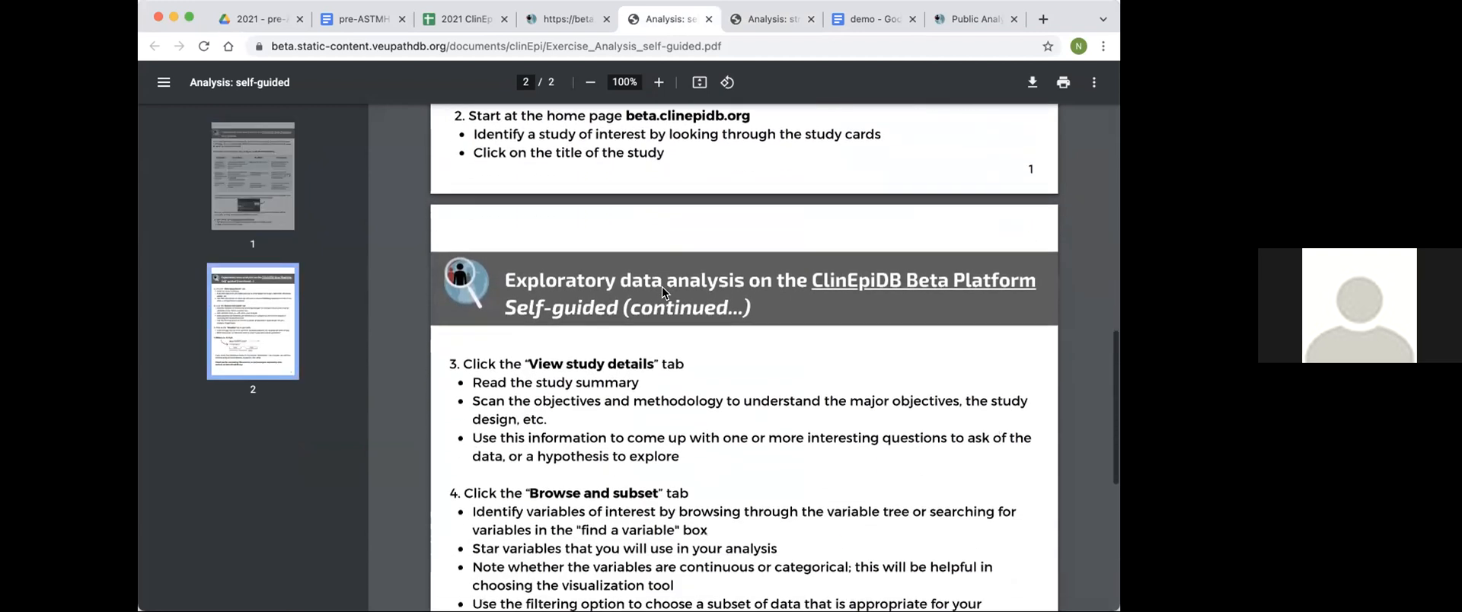
scroll(662, 291, "up", 10)
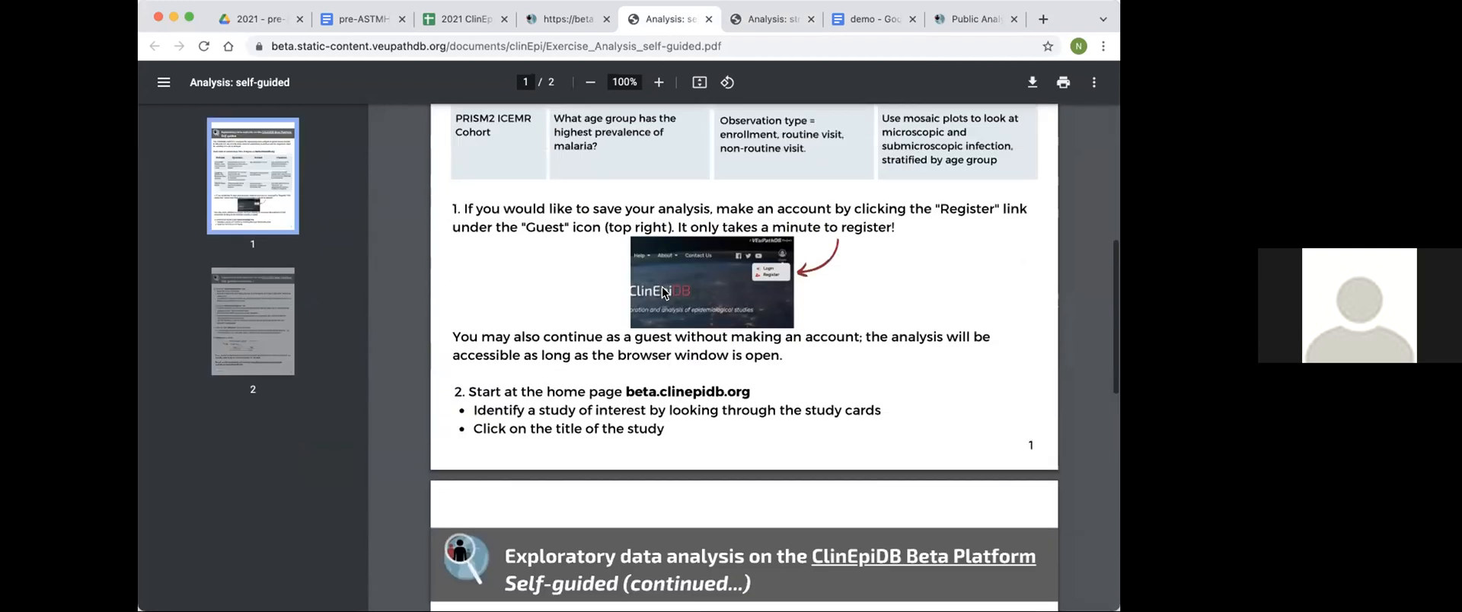
scroll(661, 286, "up", 7)
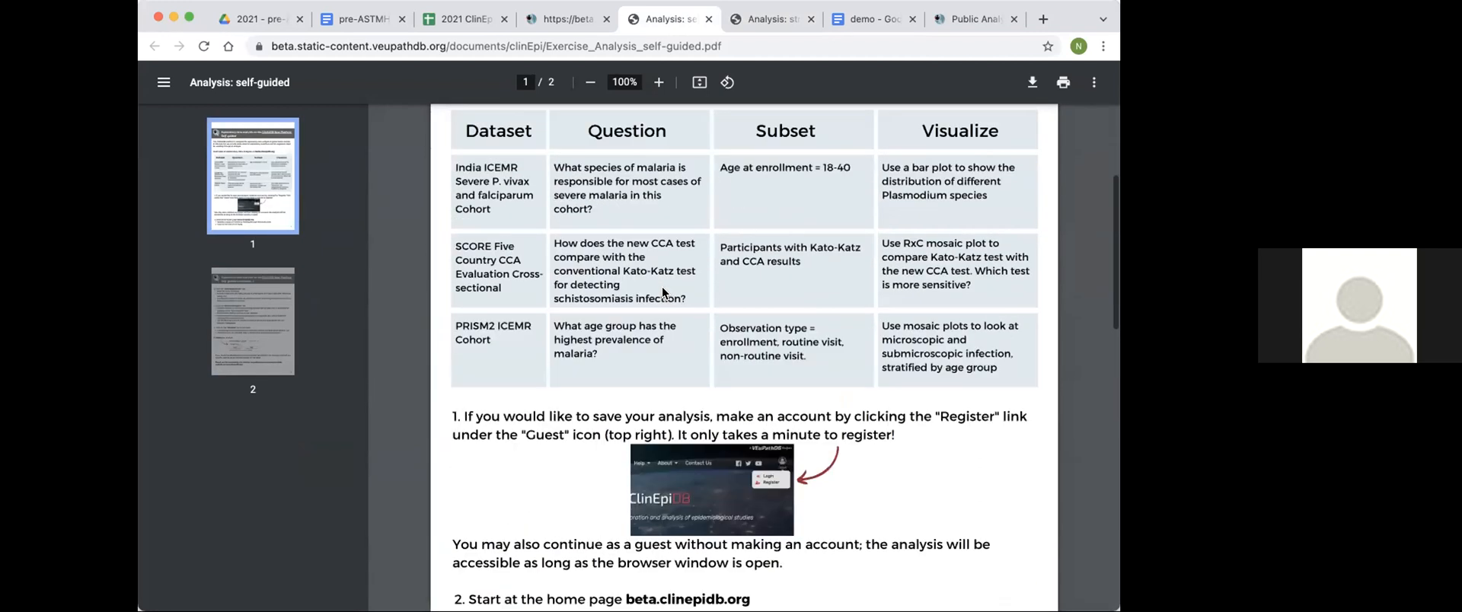